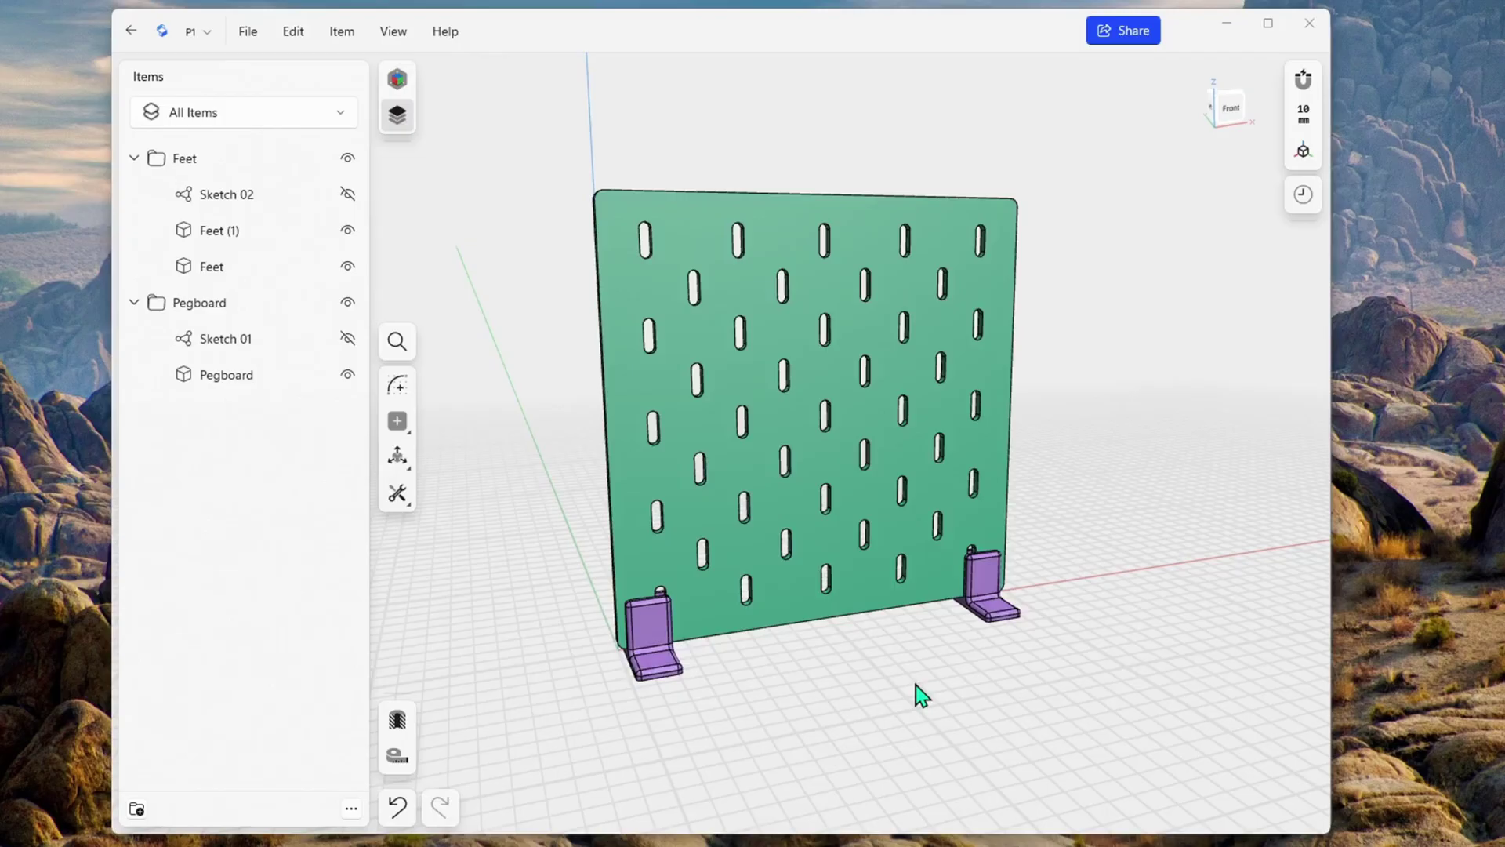
Select the pegboard and left foot in turn, orbiting and zooming to inspect them.
click(254, 393)
key(m)
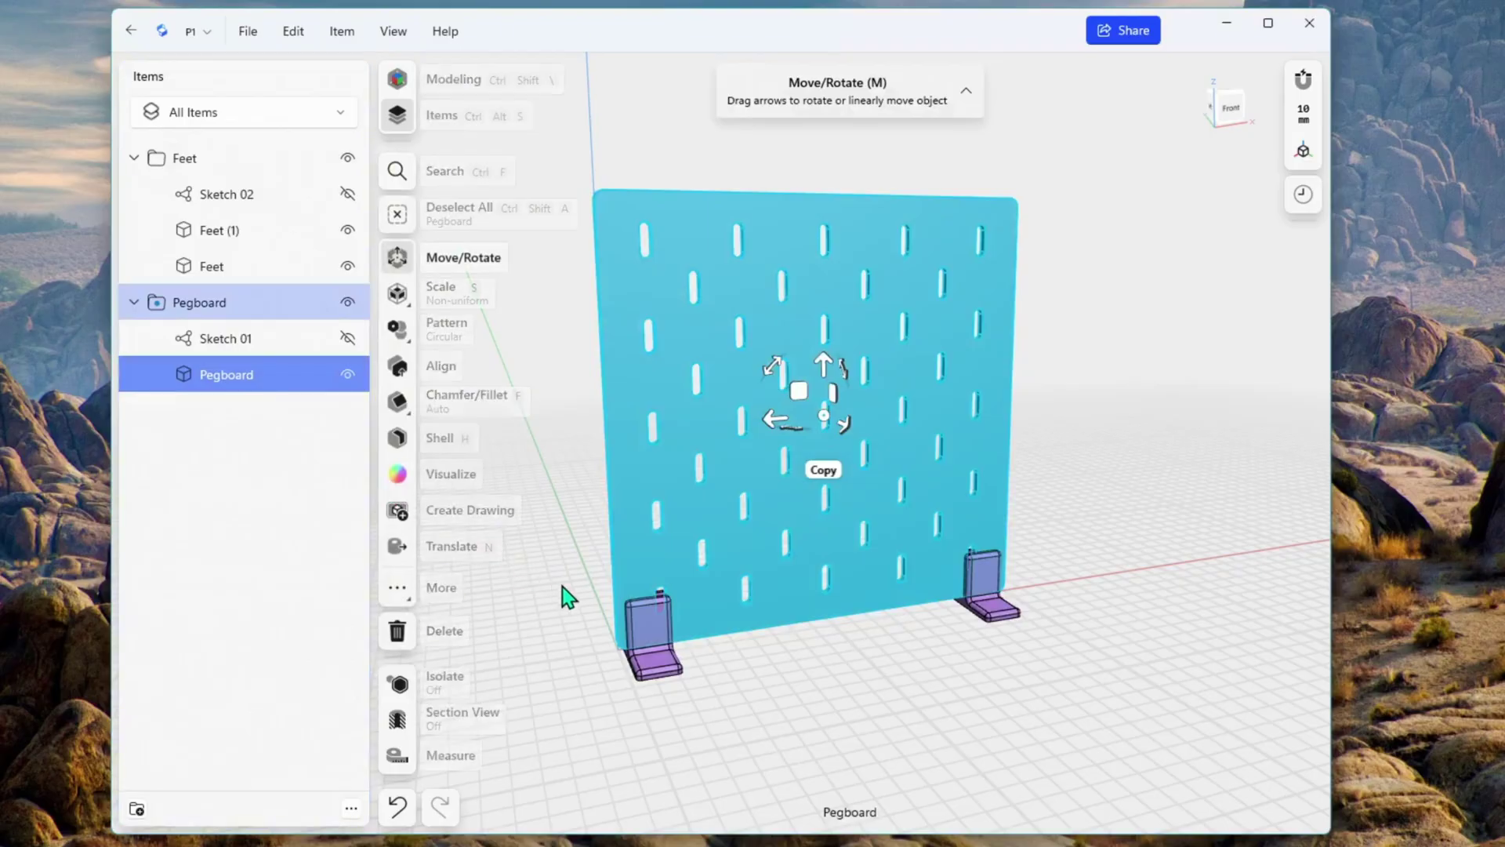
mouse_move(562, 586)
right_down()
mouse_move(732, 578)
mouse_move(735, 538)
mouse_move(648, 578)
mouse_move(561, 578)
mouse_move(622, 590)
right_up()
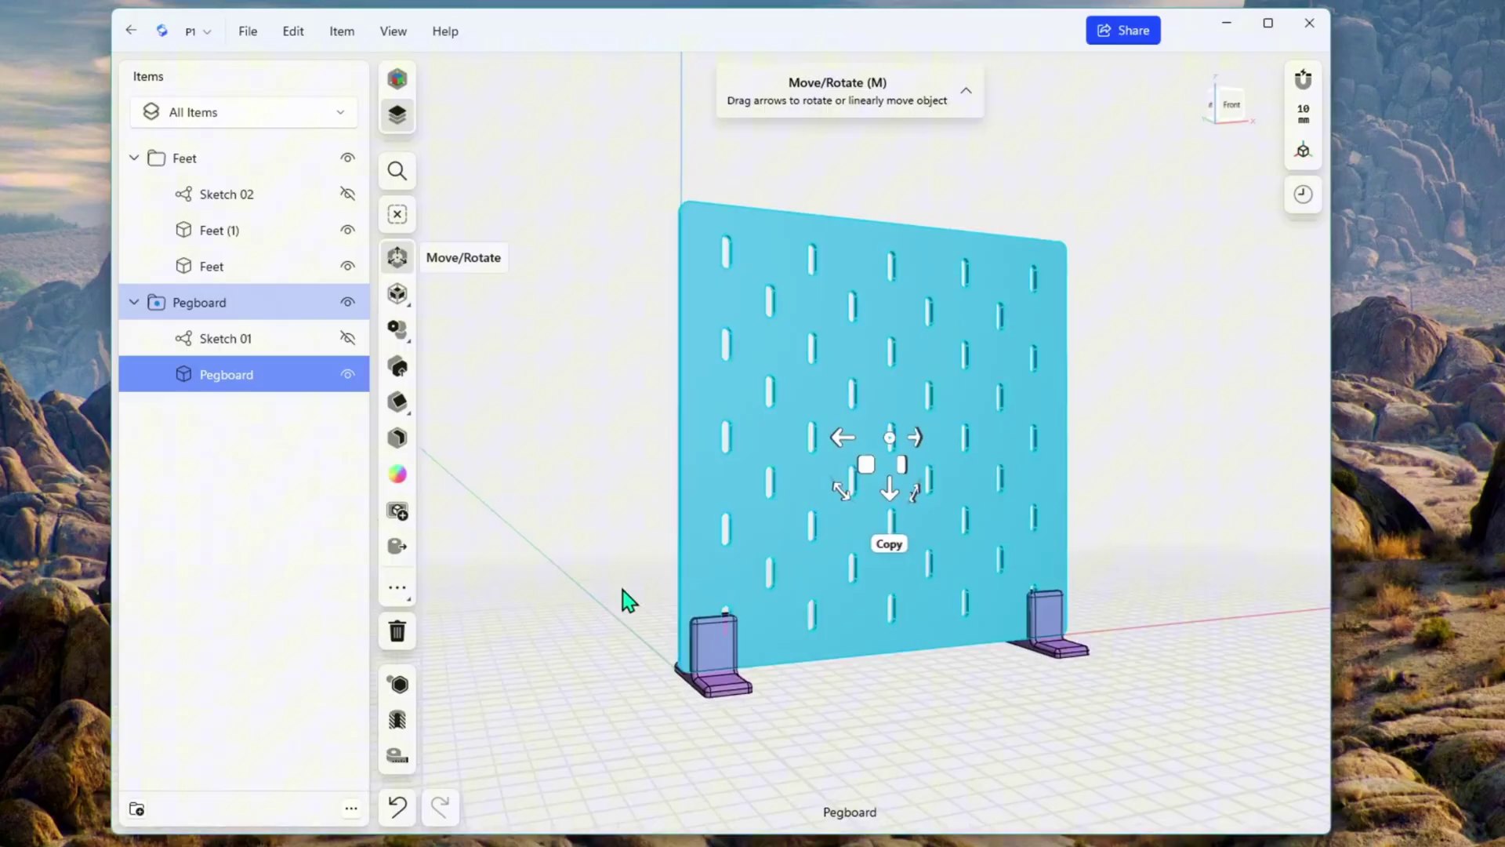
click(237, 432)
click(267, 266)
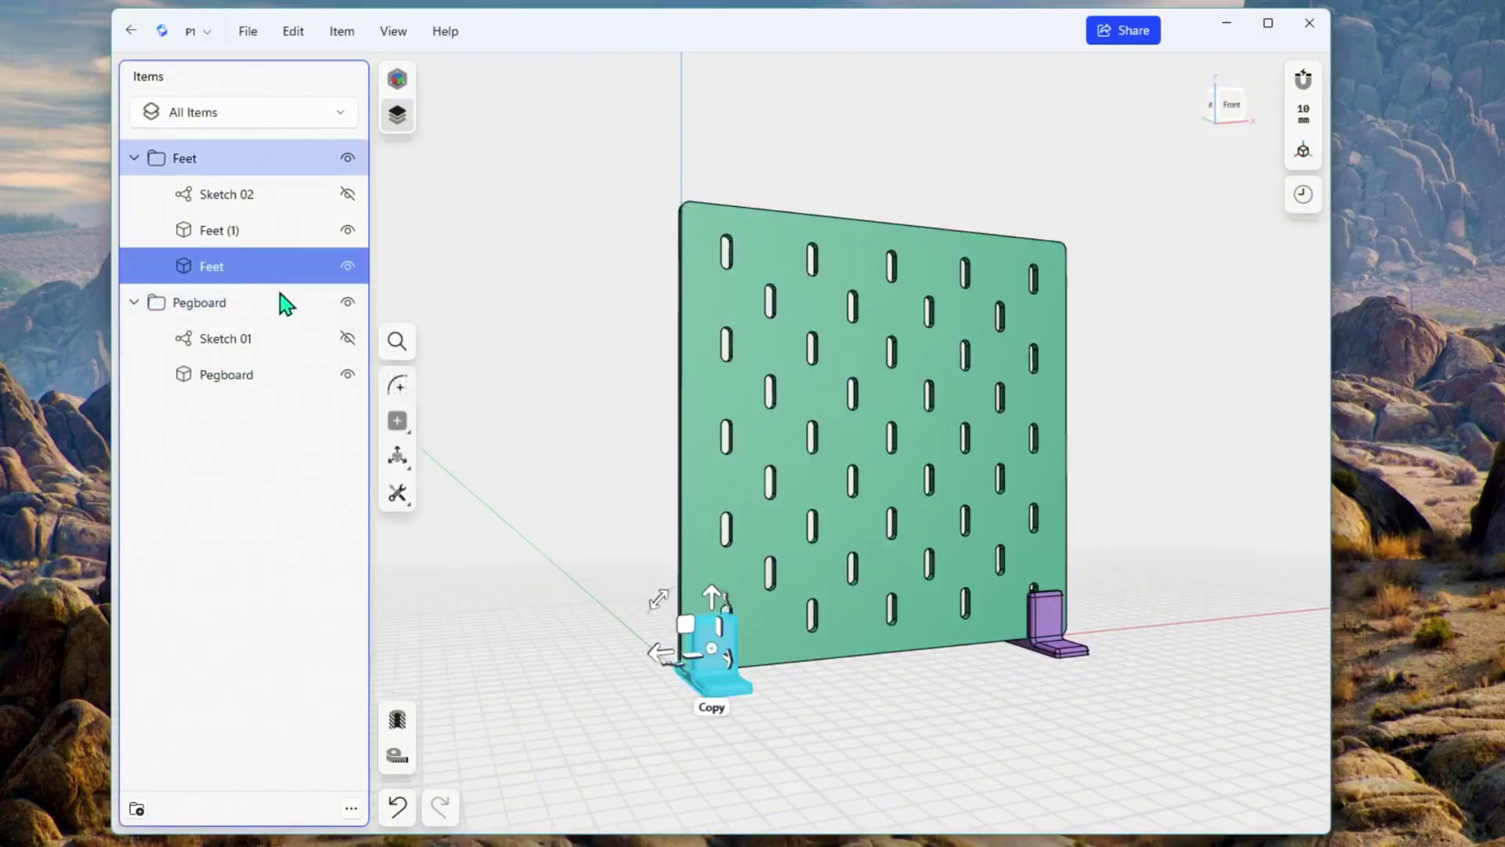
scroll(797, 745, up, 2)
scroll(924, 645, up, 2)
scroll(956, 580, up, 2)
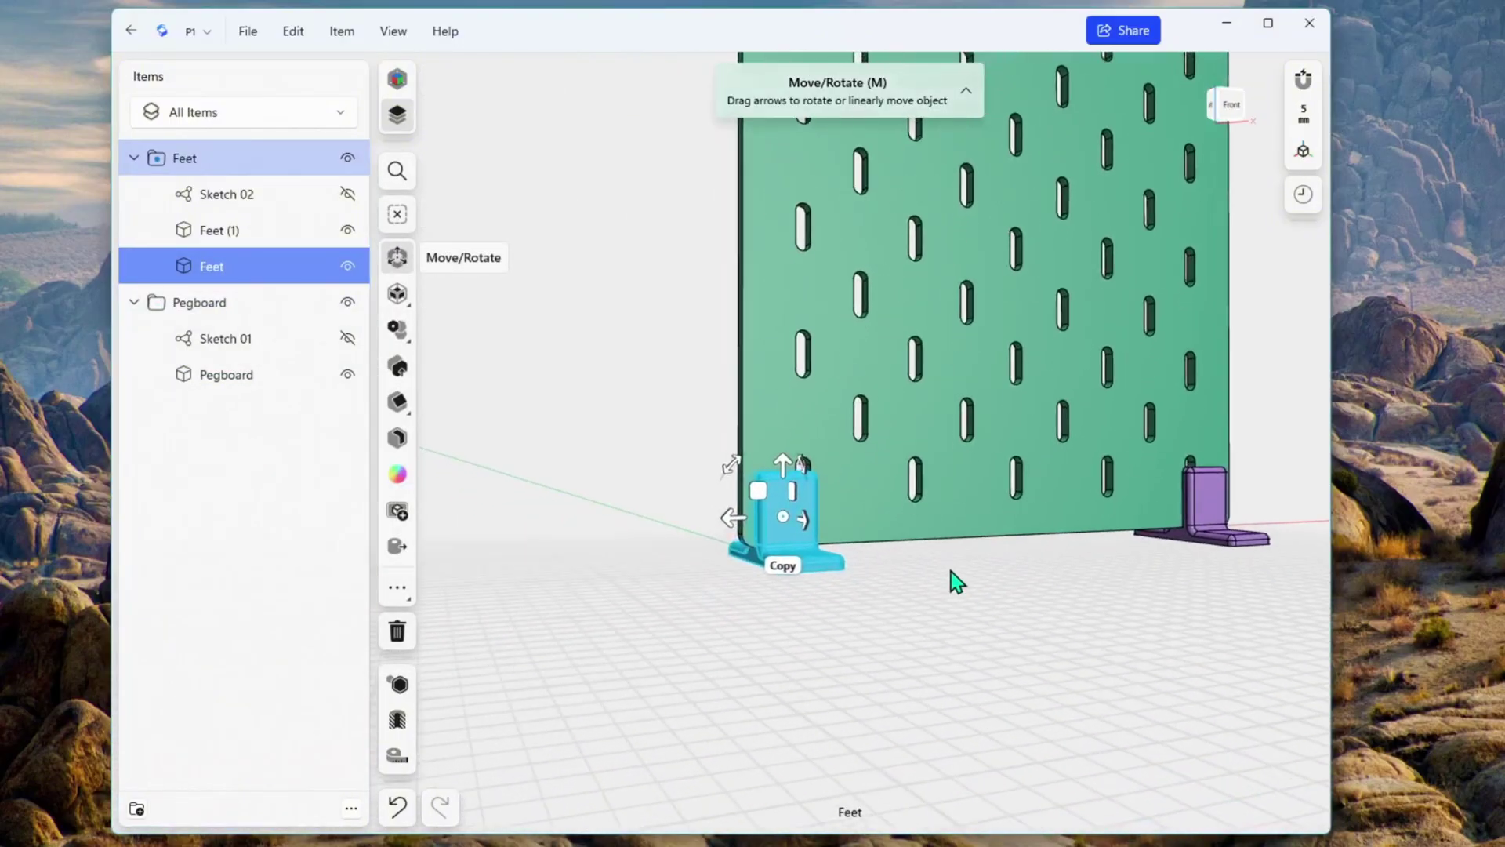
mouse_move(956, 582)
right_down()
mouse_move(1032, 605)
mouse_move(953, 612)
mouse_move(1084, 528)
mouse_move(937, 672)
mouse_move(951, 703)
mouse_move(881, 726)
mouse_move(902, 731)
right_up()
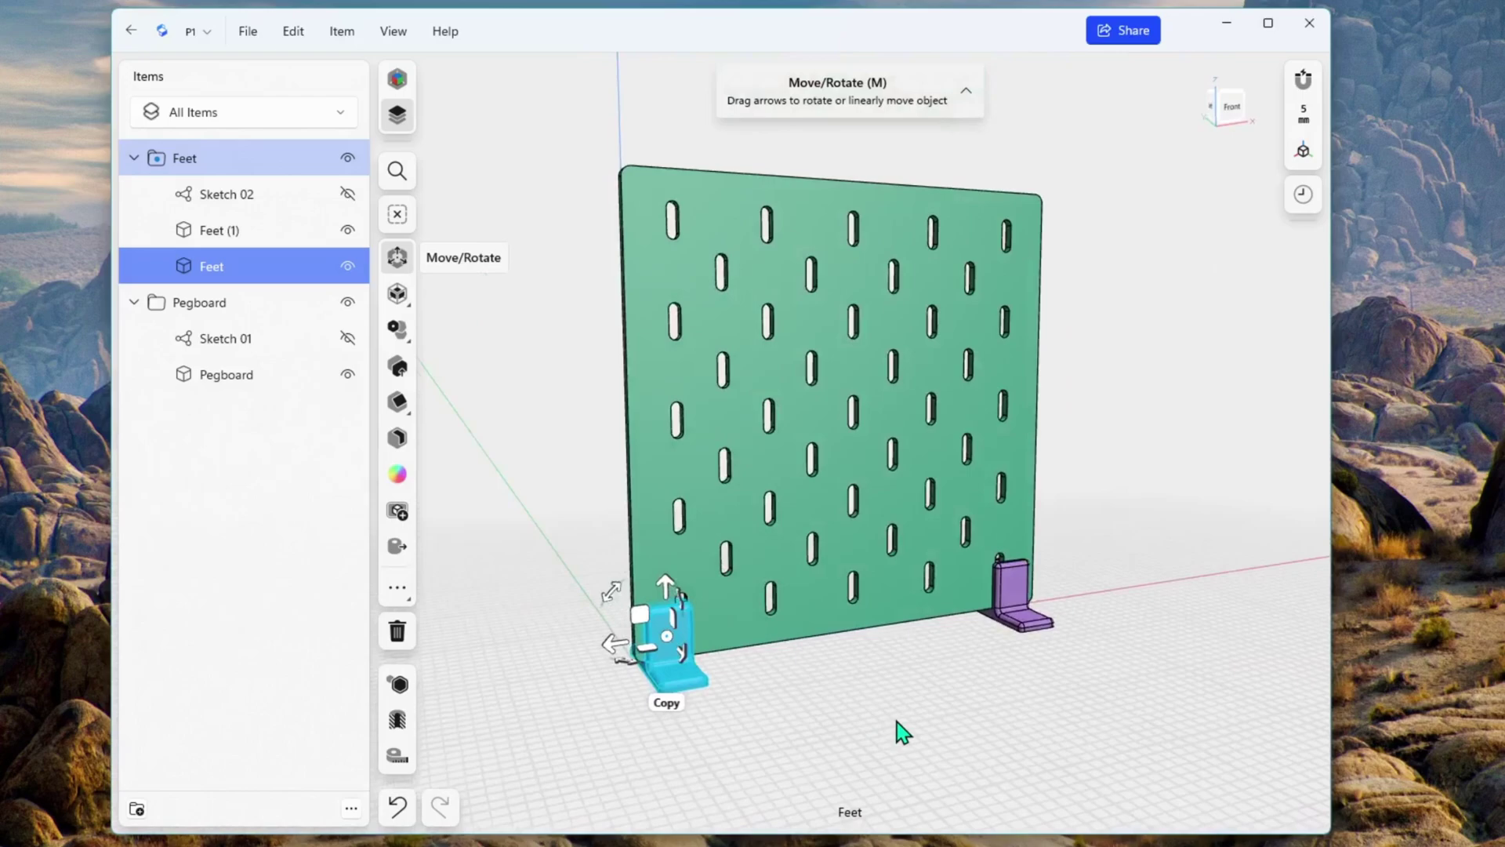
click(897, 722)
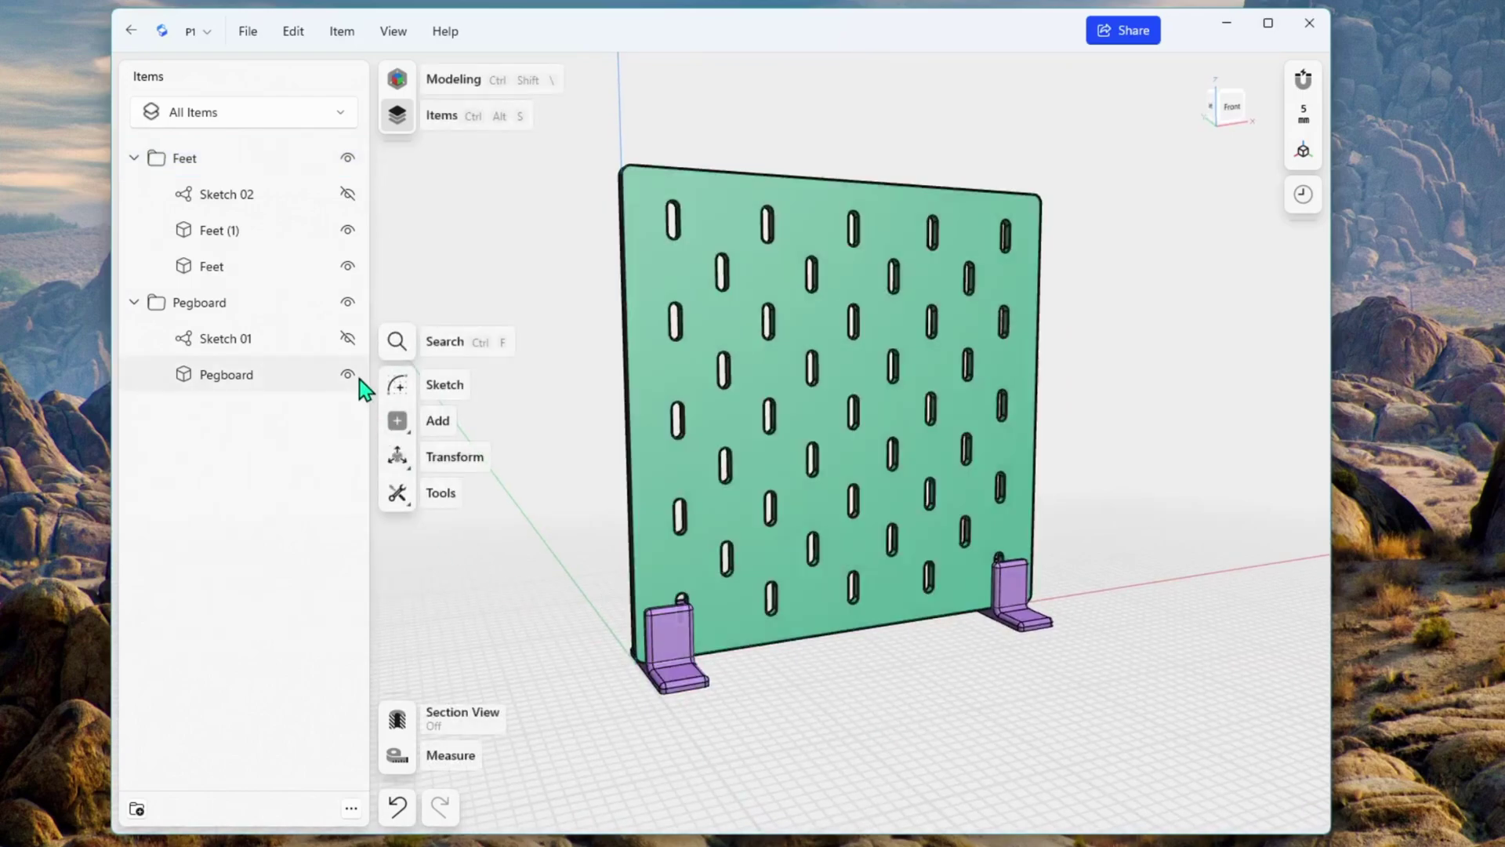
Hide Pegboard and Feet (1), leaving one foot centred in view.
click(350, 374)
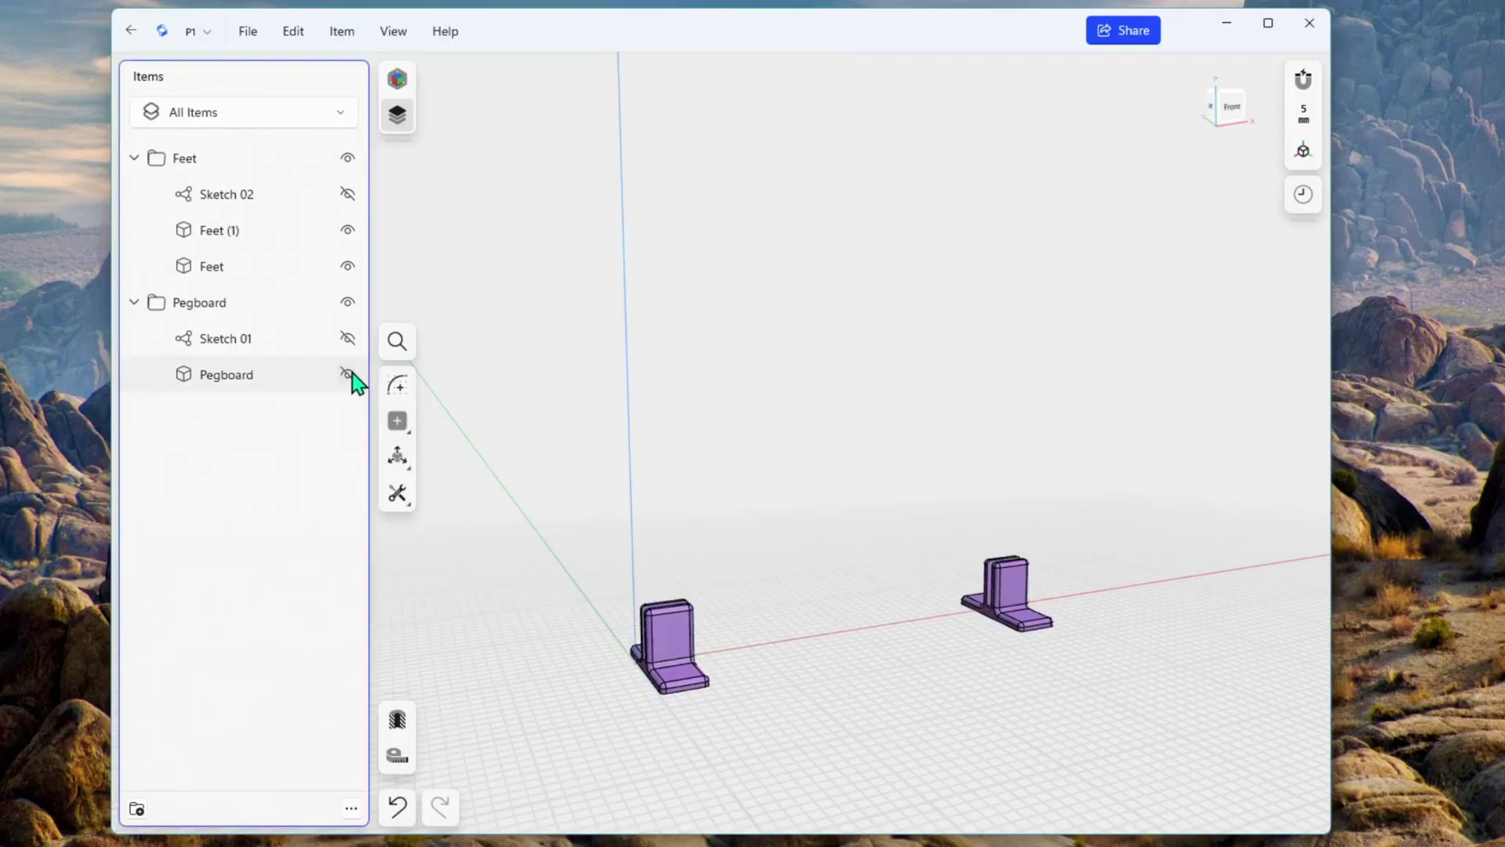
click(348, 230)
mouse_move(658, 413)
right_down()
mouse_move(782, 414)
mouse_move(806, 363)
mouse_move(741, 460)
right_up()
middle_drag(832, 510, 951, 336)
scroll(870, 424, up, 4)
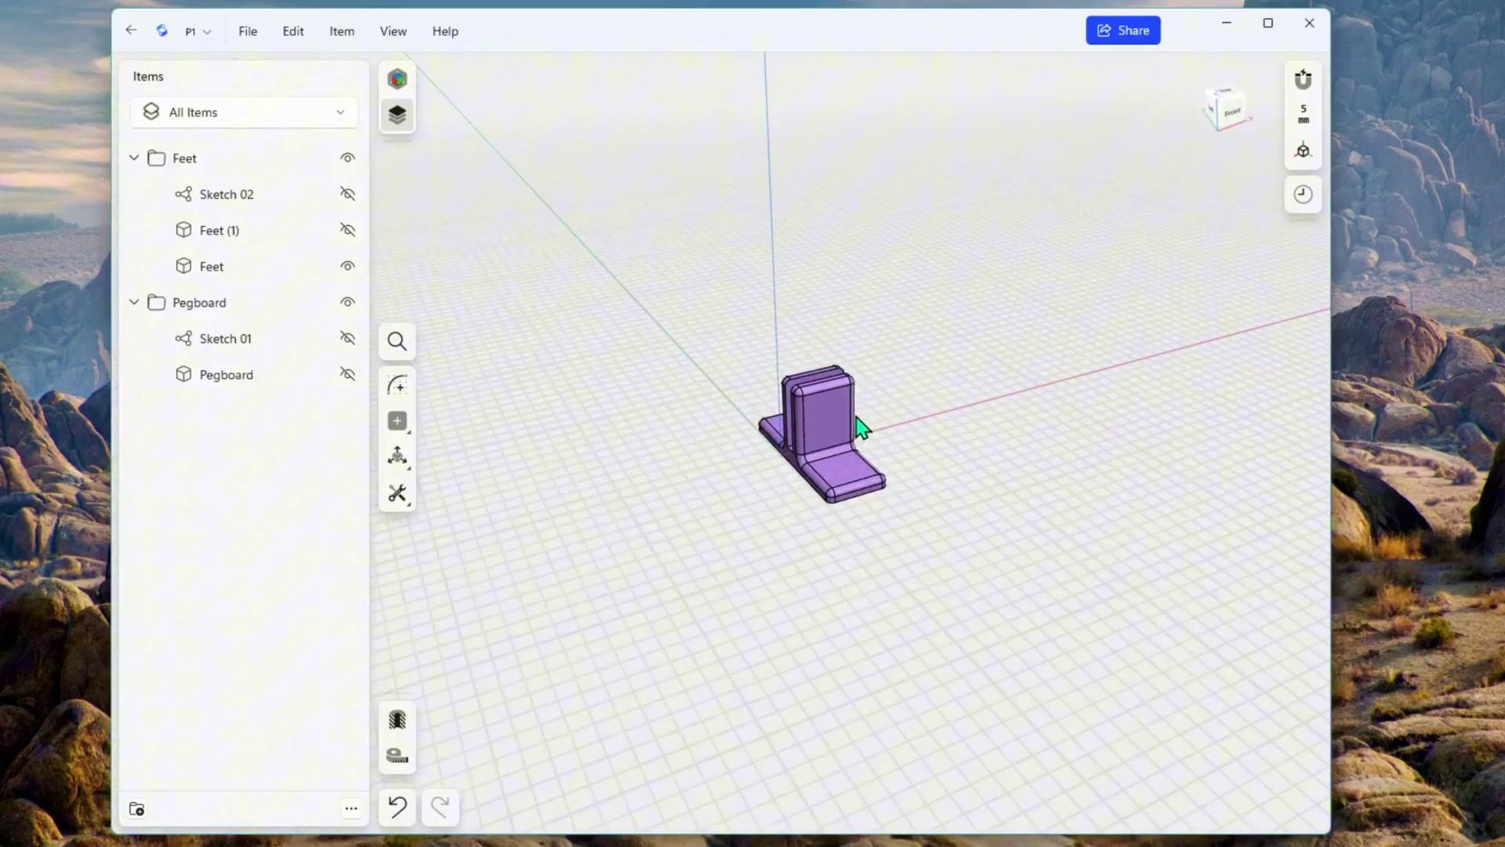
right_drag(978, 446, 1015, 432)
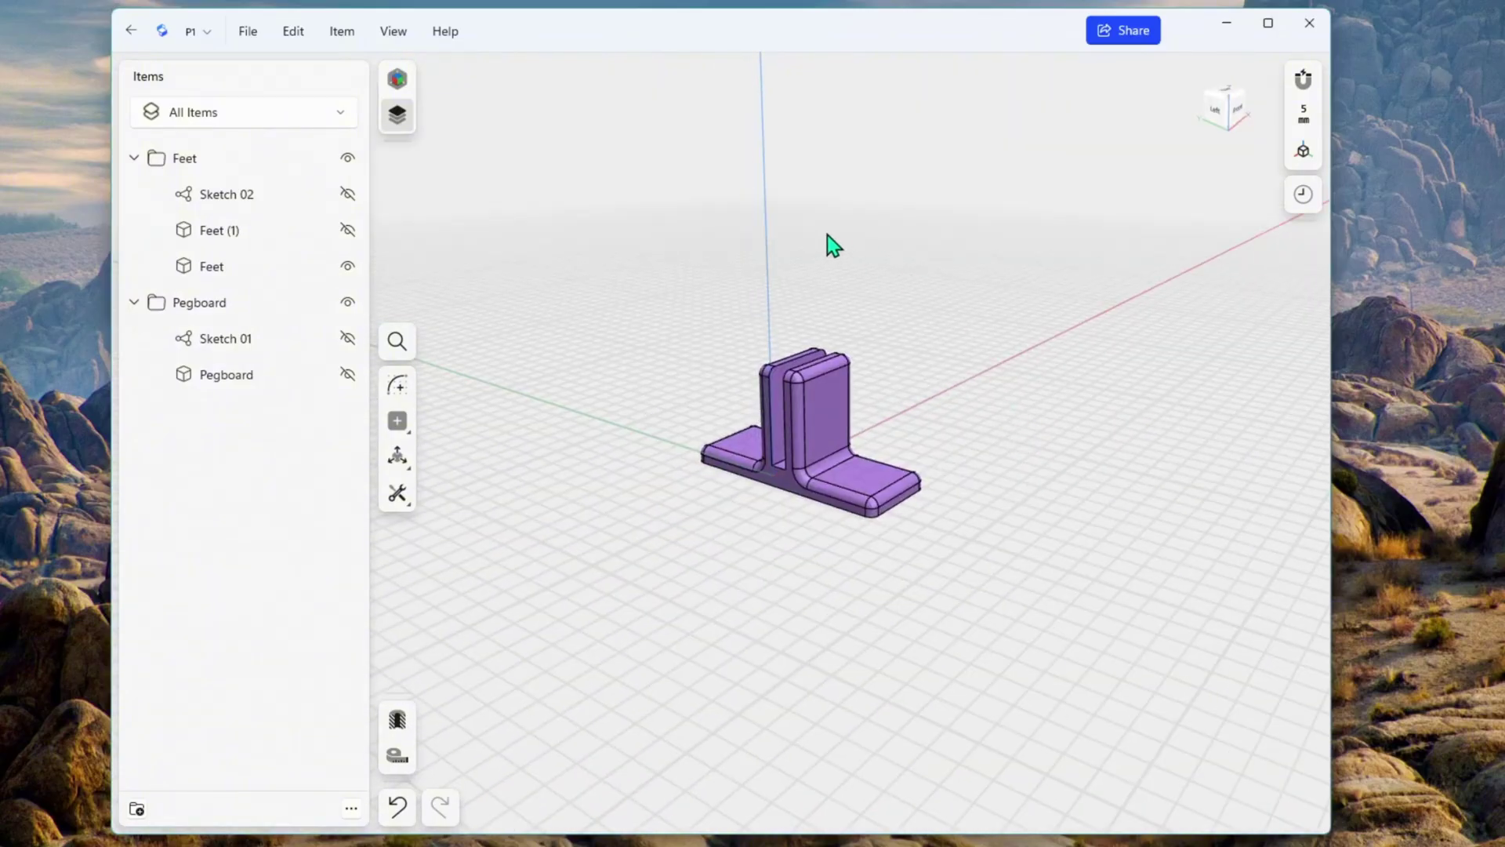
click(250, 35)
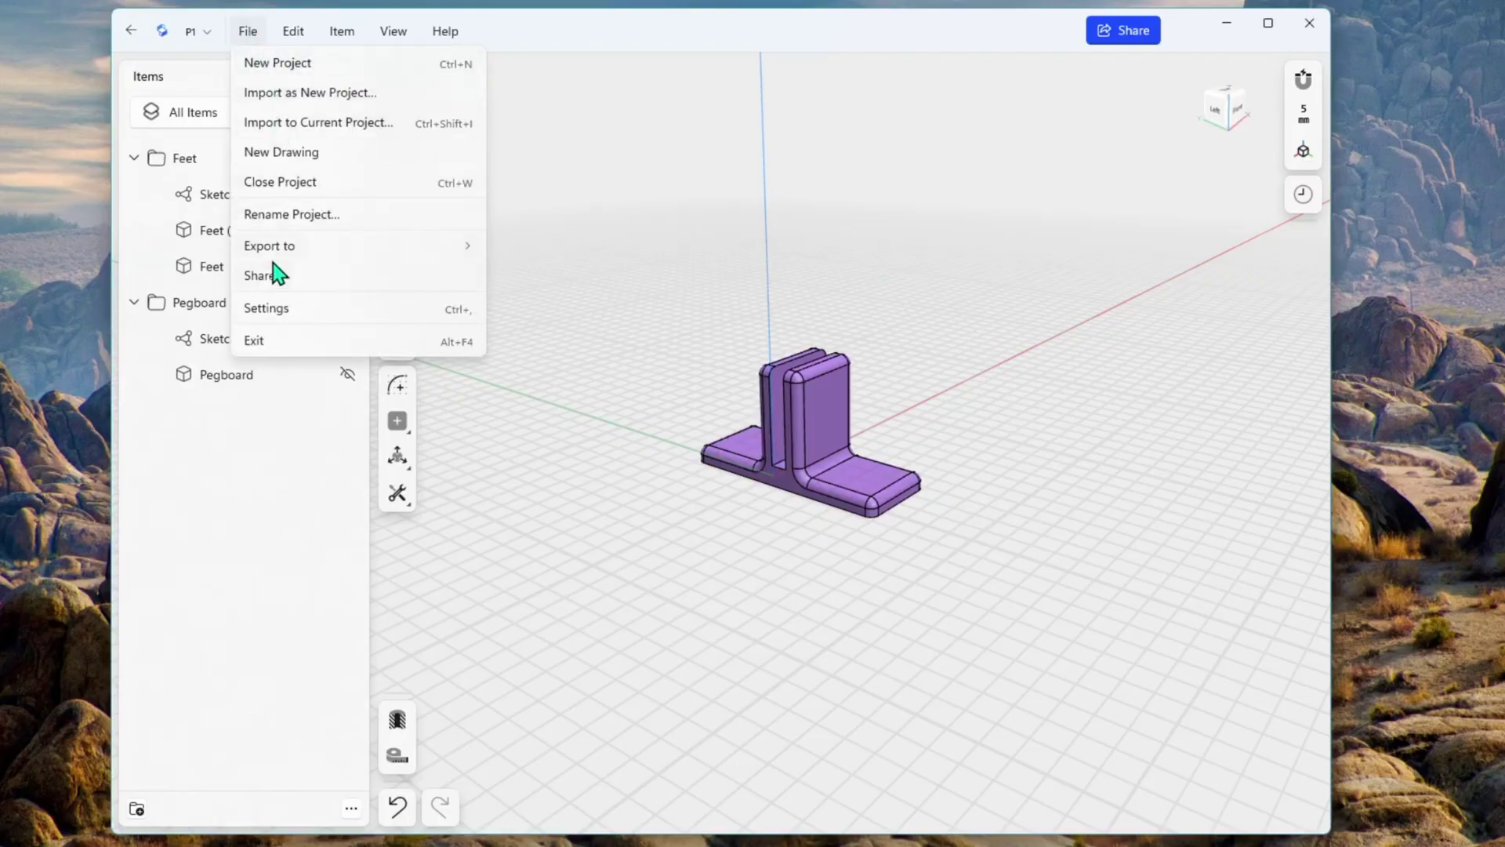
mouse_move(270, 246)
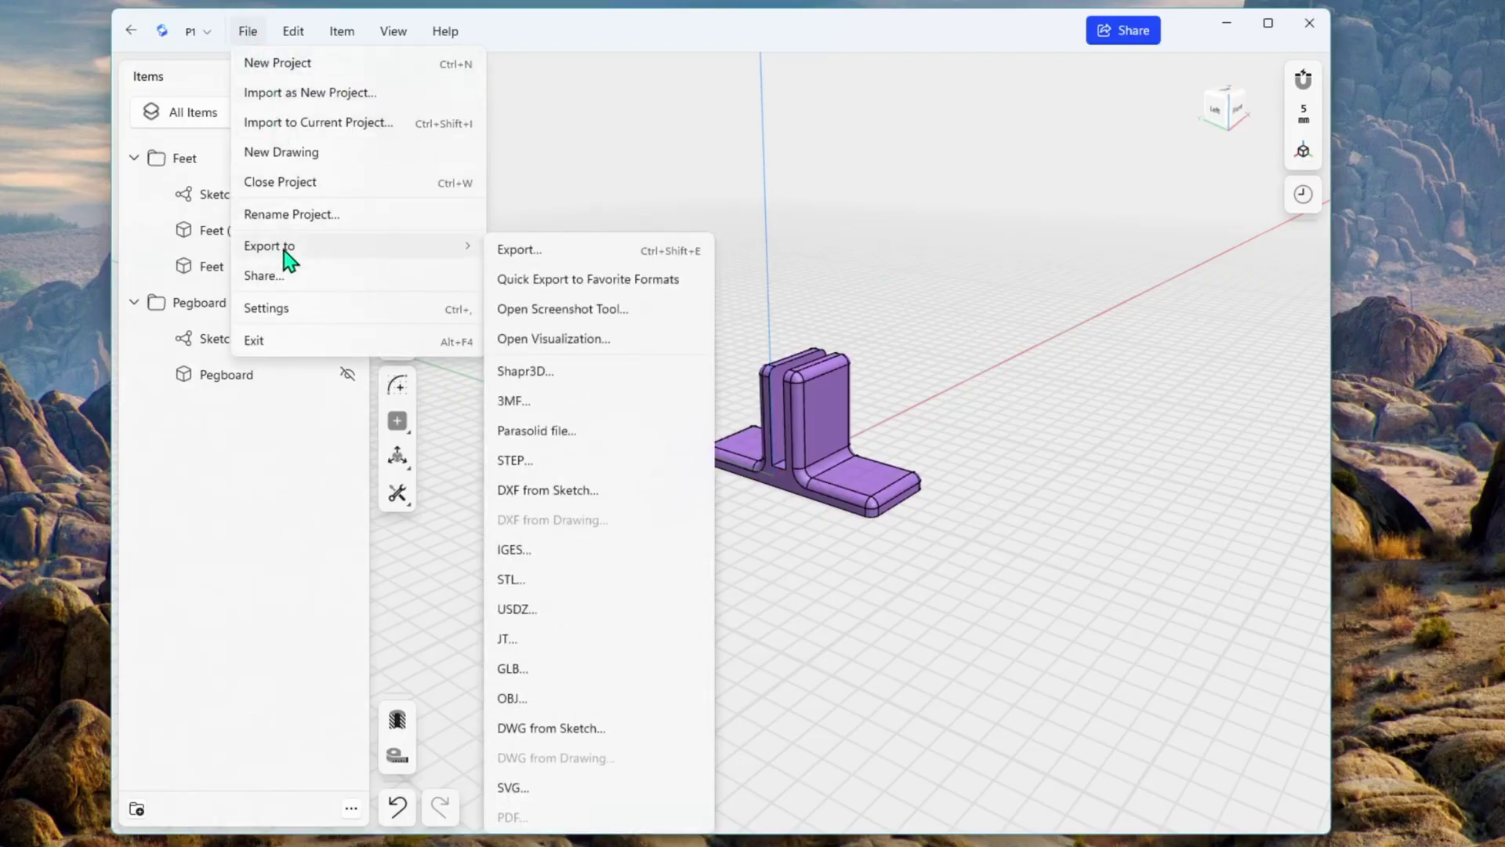
Export the lone visible foot as an STL named Feet into Downloads.
click(527, 251)
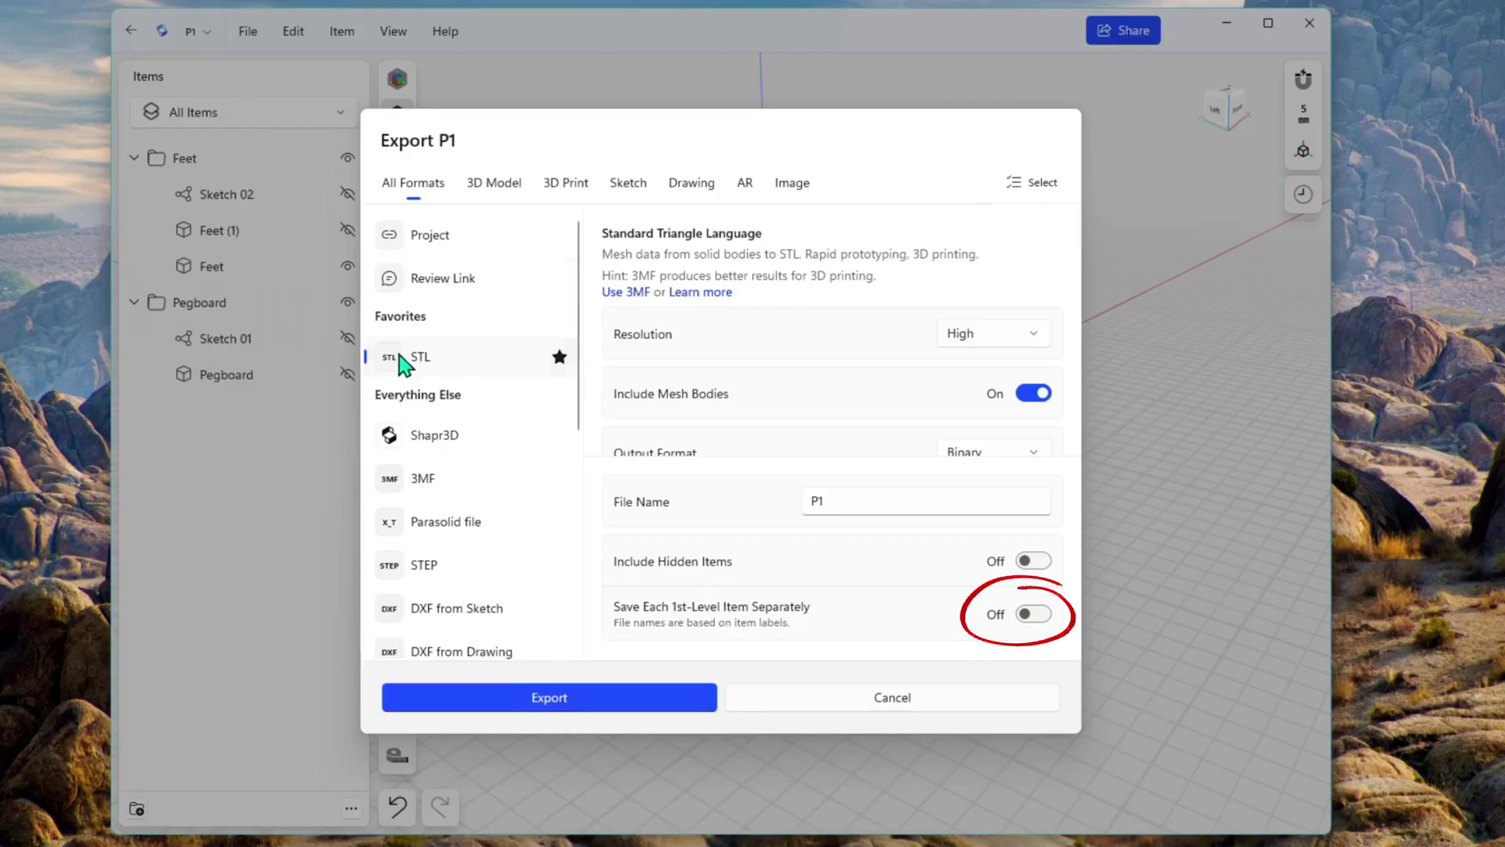
mouse_move(470, 477)
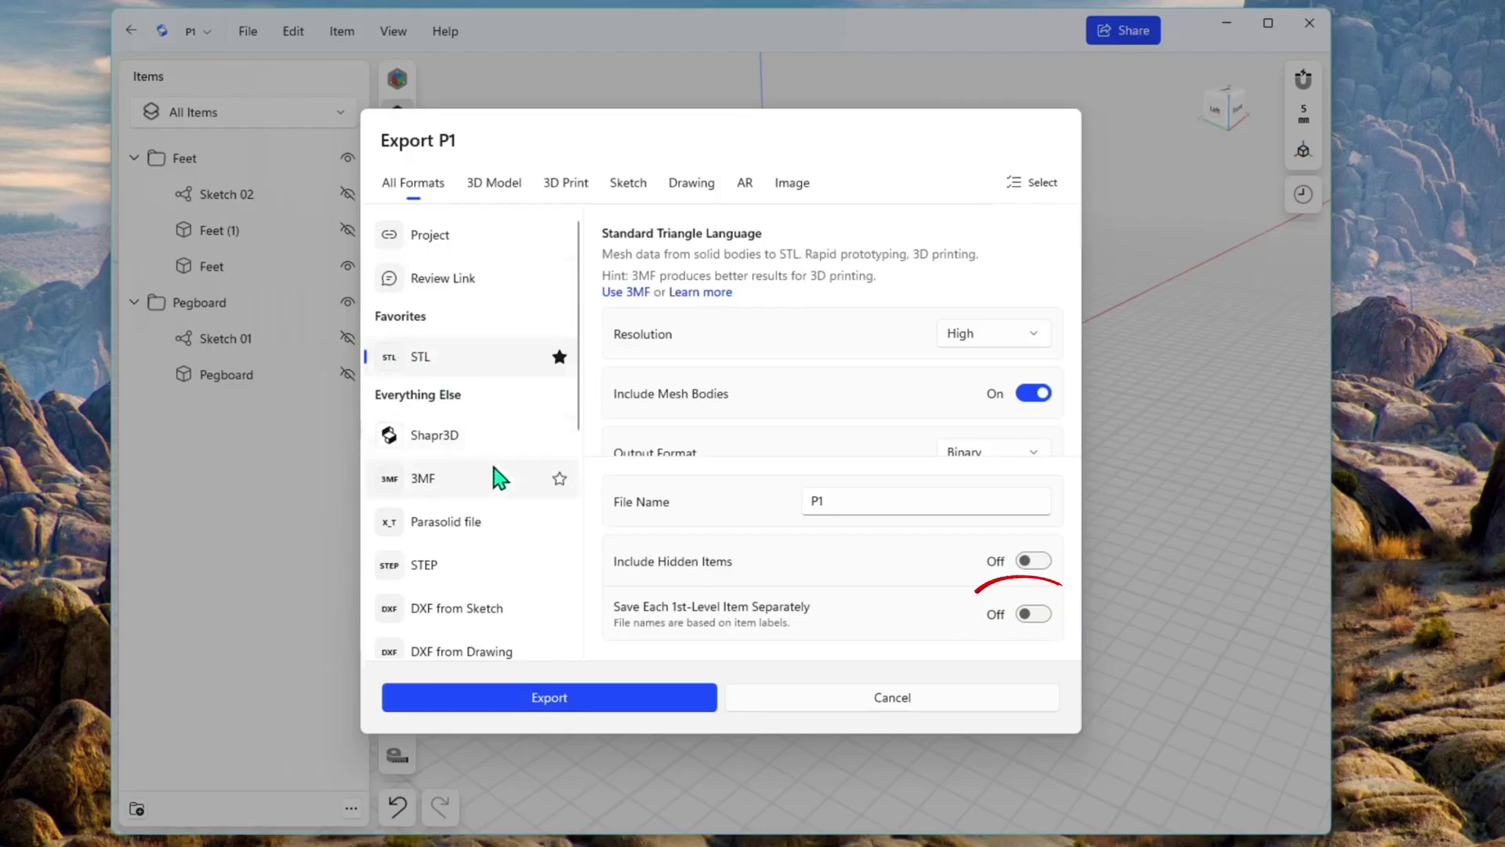
click(612, 704)
text(Feet)
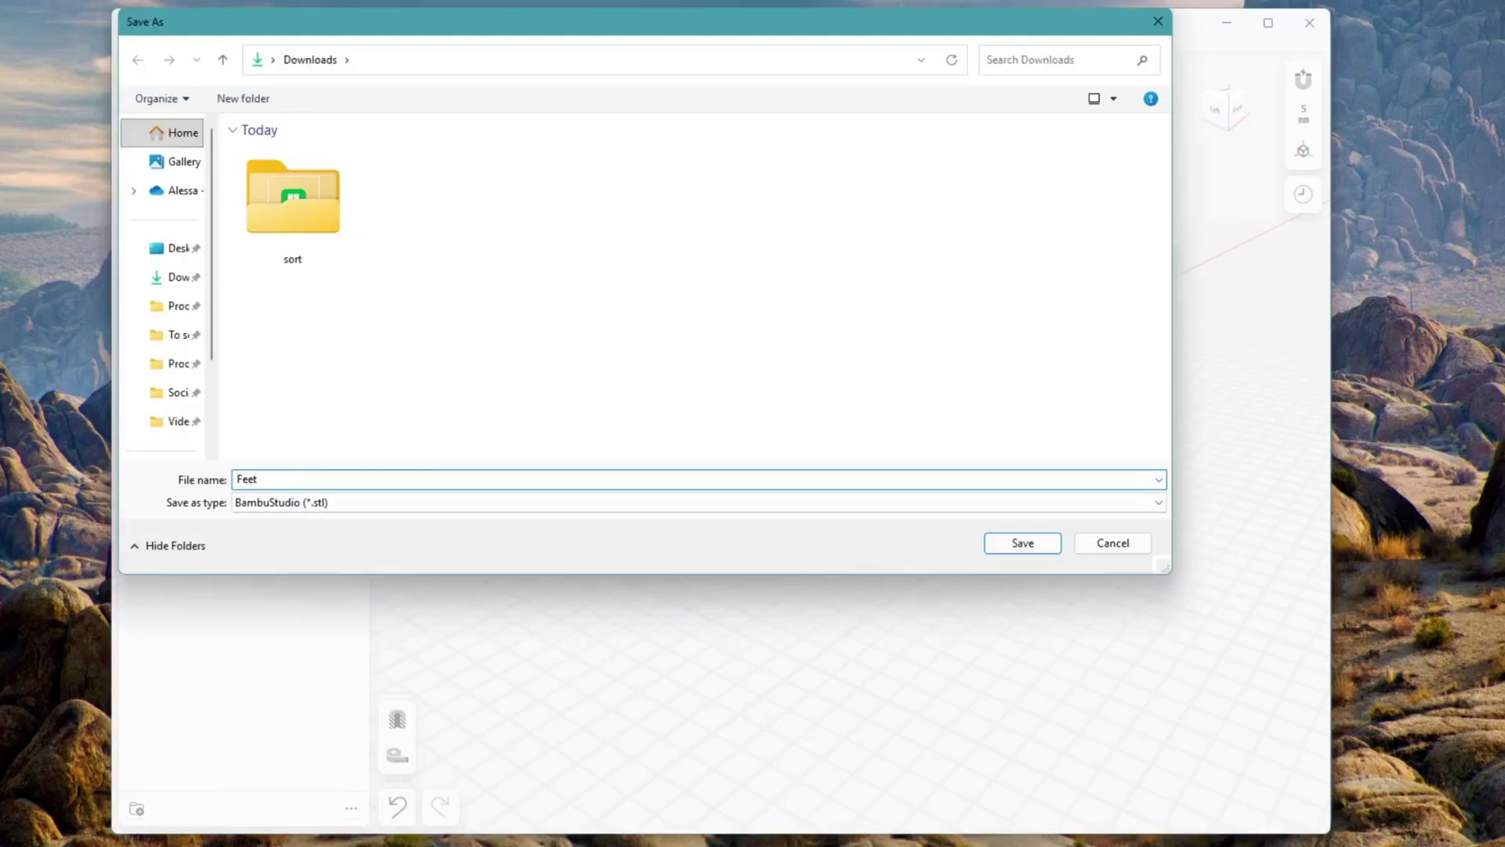
click(1019, 561)
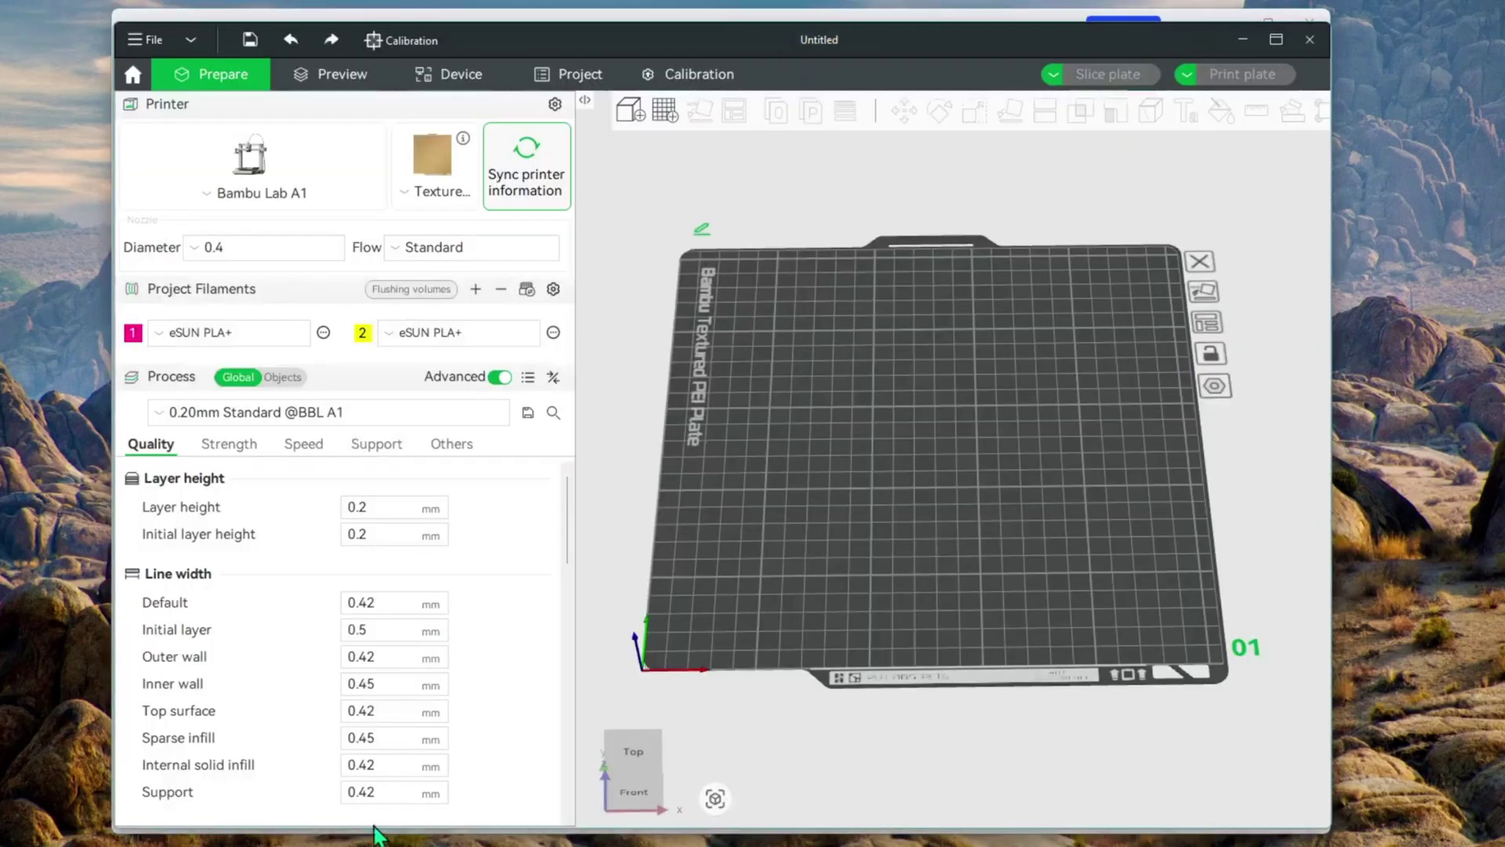
Import Feet.stl from Downloads onto the Bambu Studio build plate.
drag(807, 745, 815, 743)
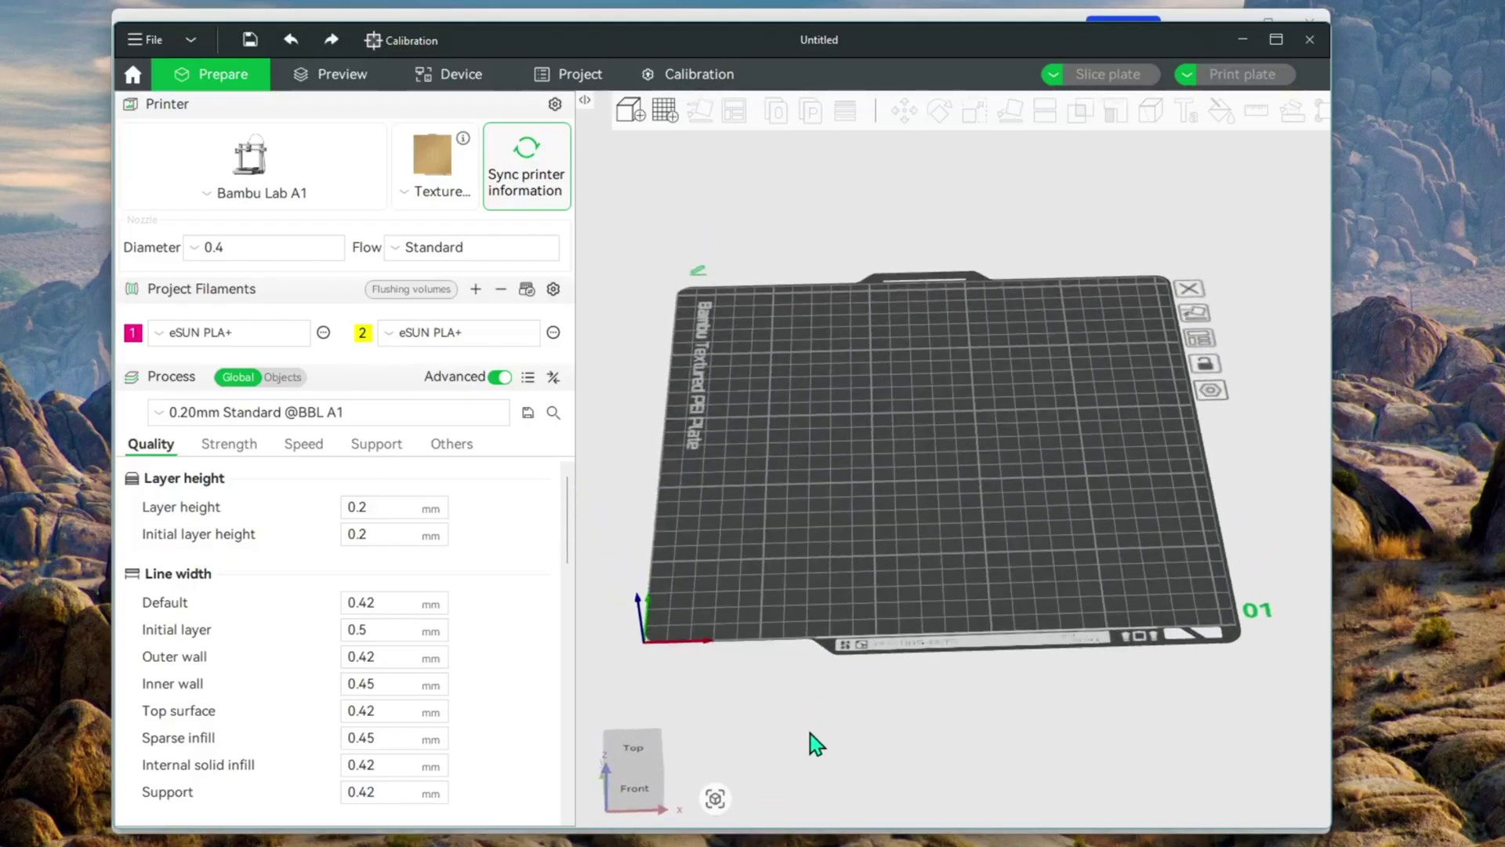
click(631, 110)
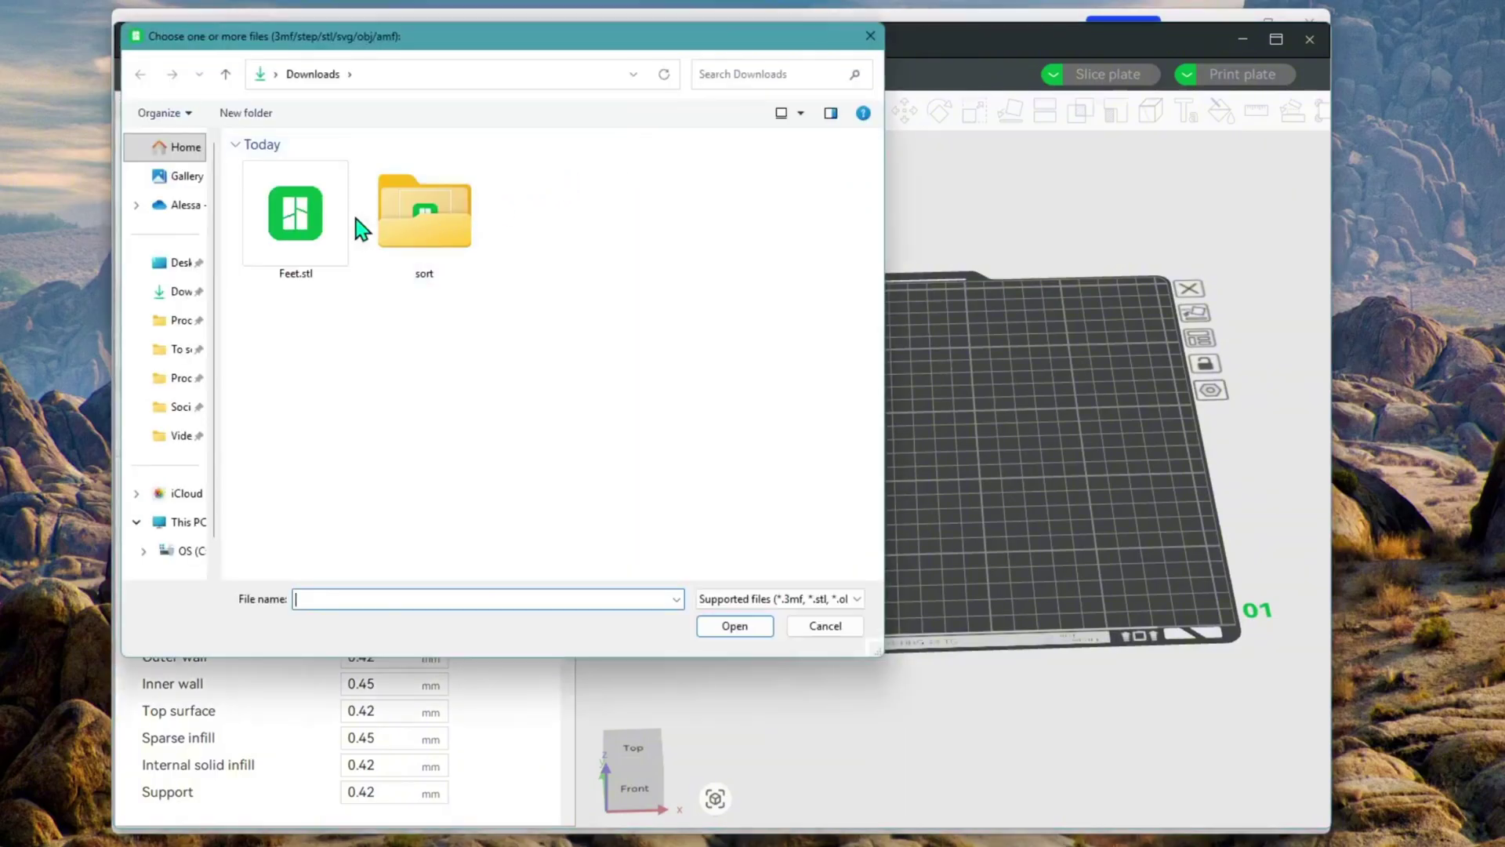
click(345, 251)
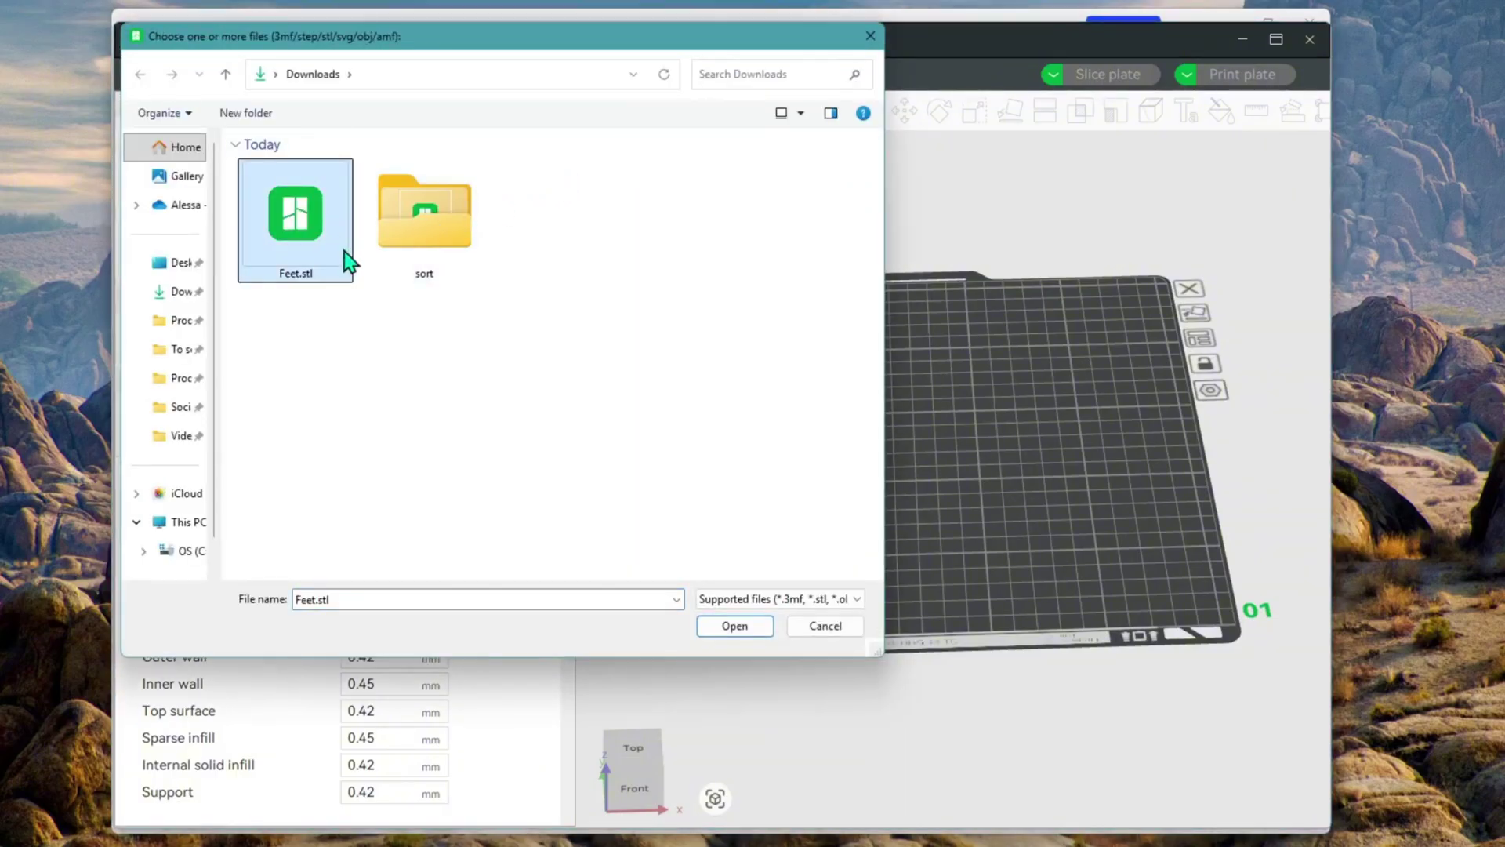
click(735, 635)
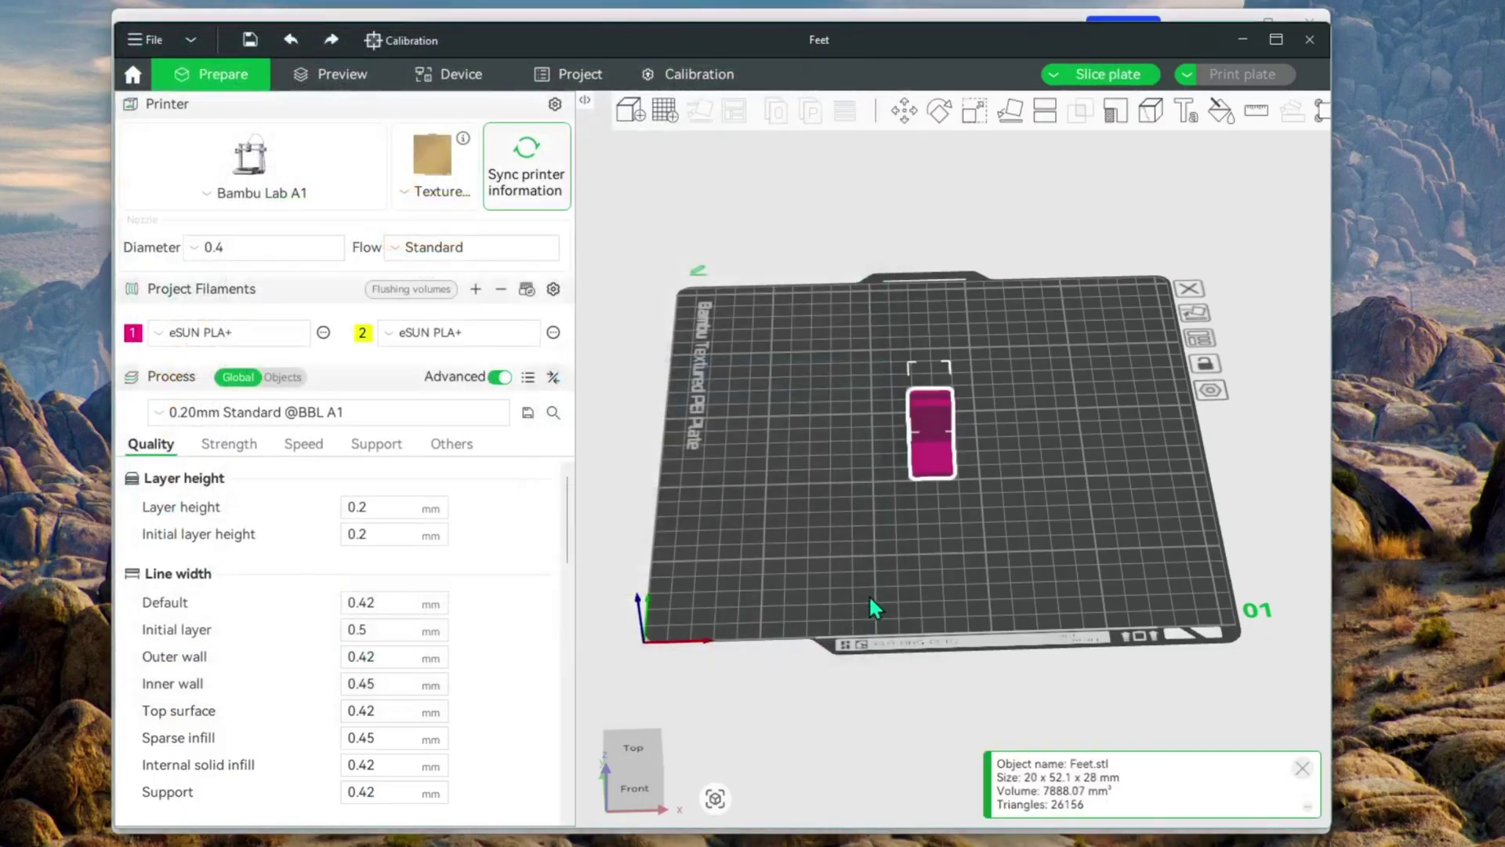
Clear the build plate with Delete All.
click(938, 544)
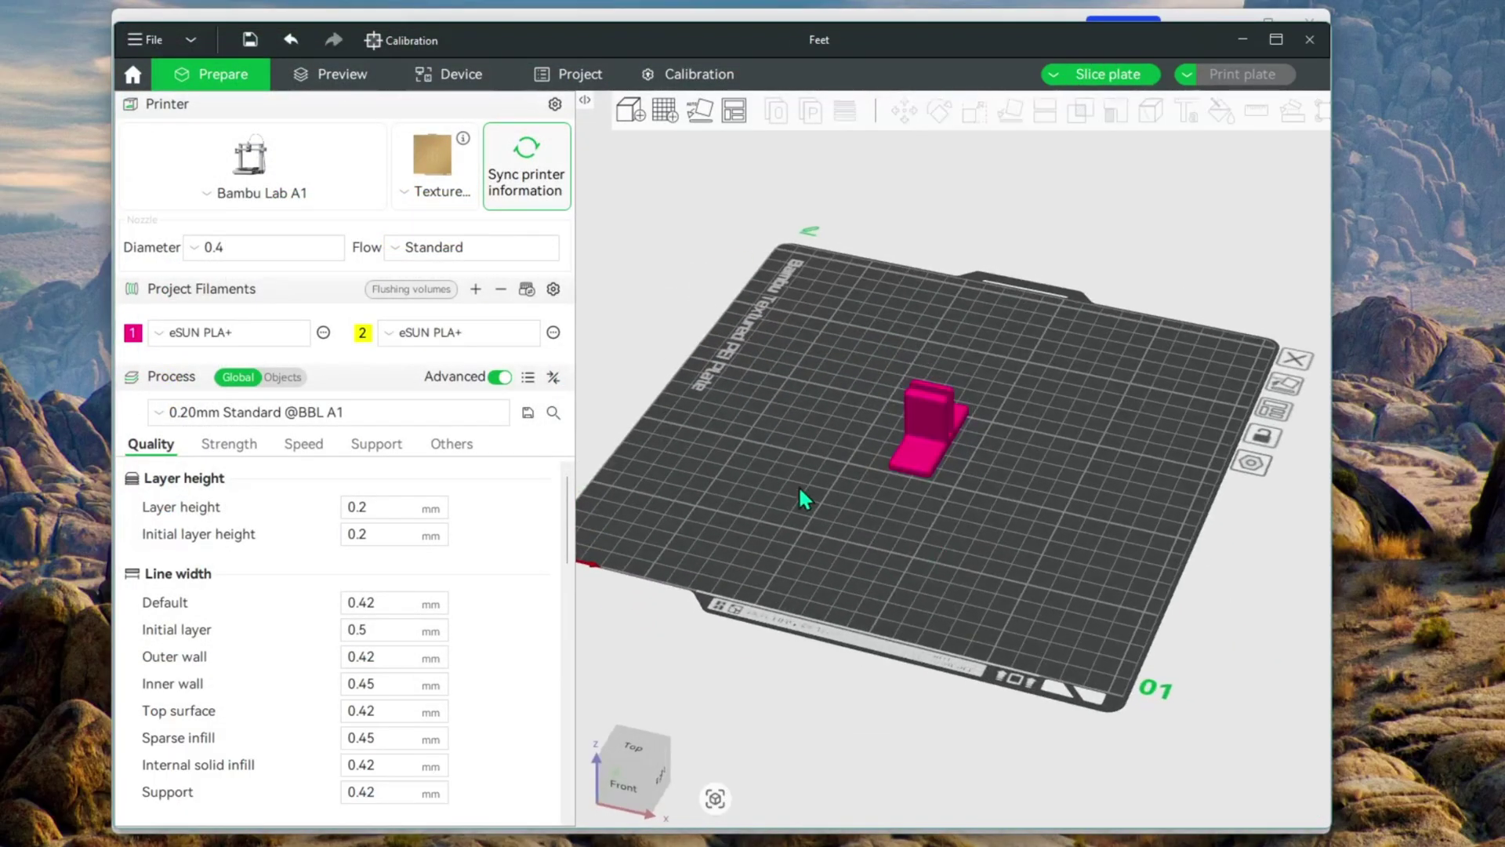
right_click(792, 470)
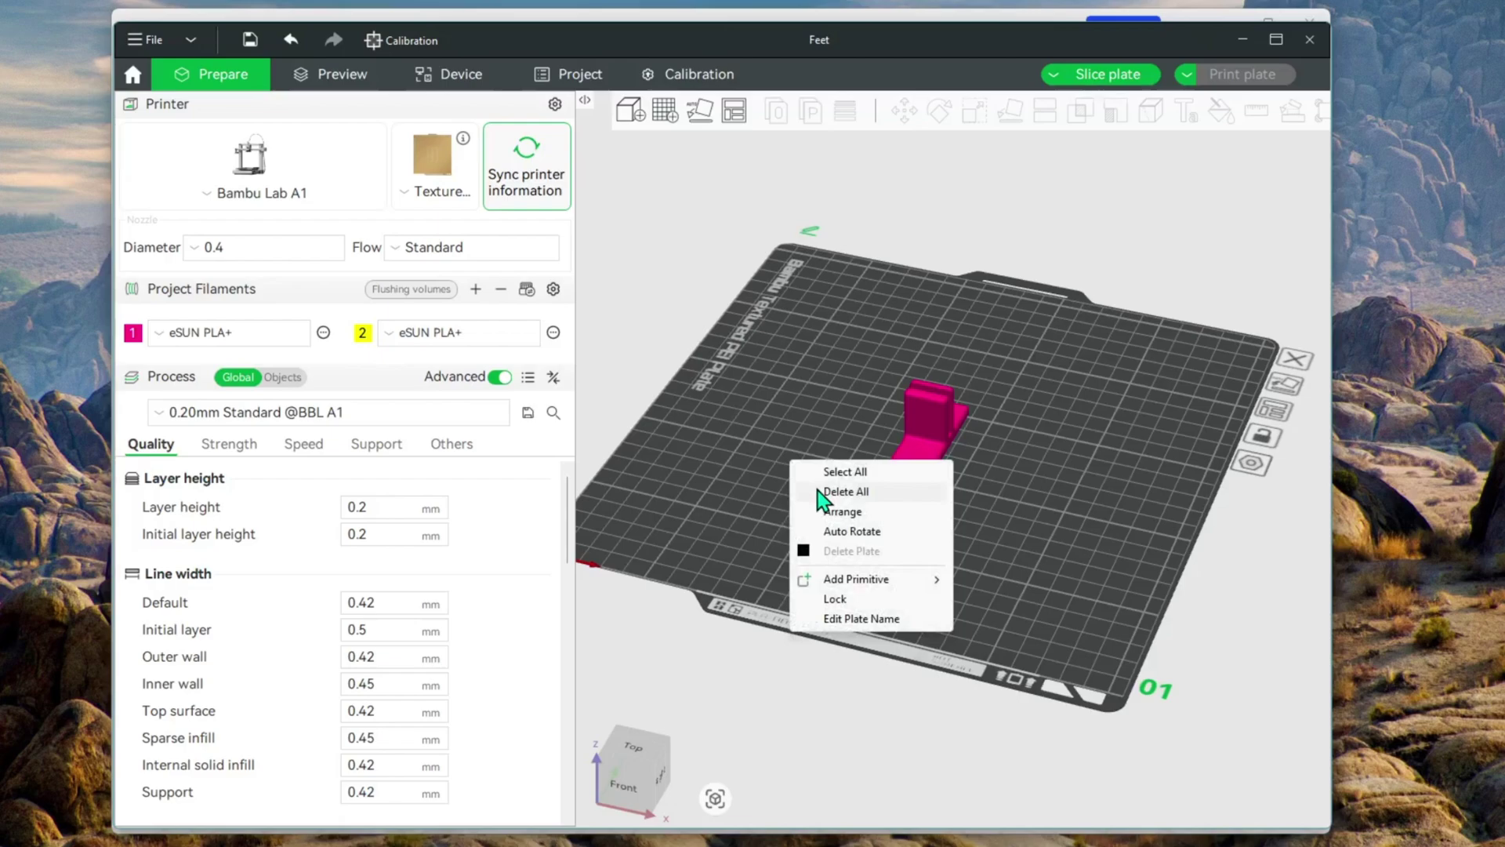
click(817, 490)
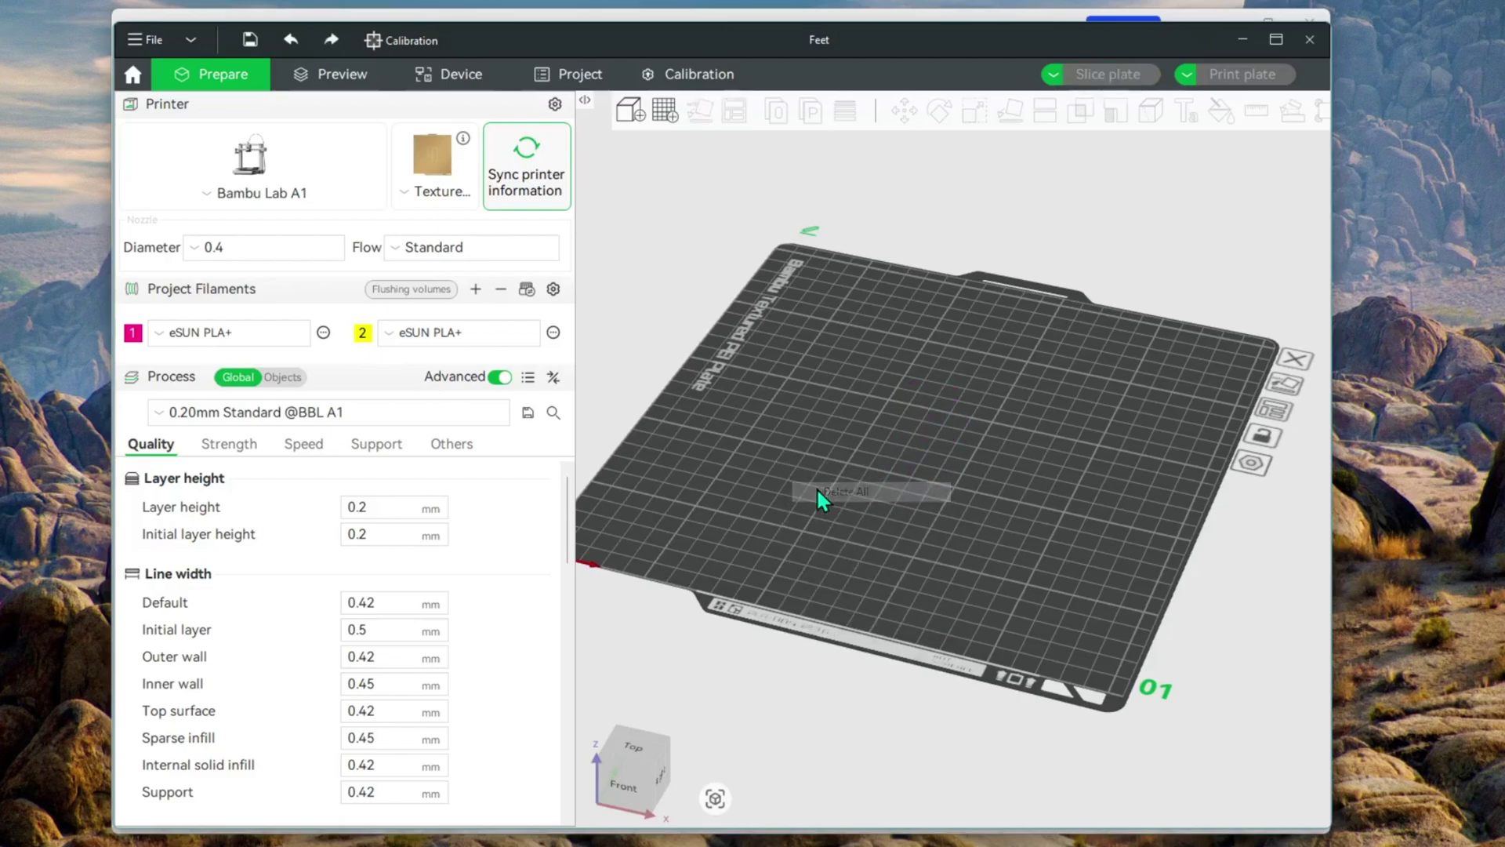
Back in Shapr3D, show Pegboard and Feet (1) again and view the front.
click(596, 14)
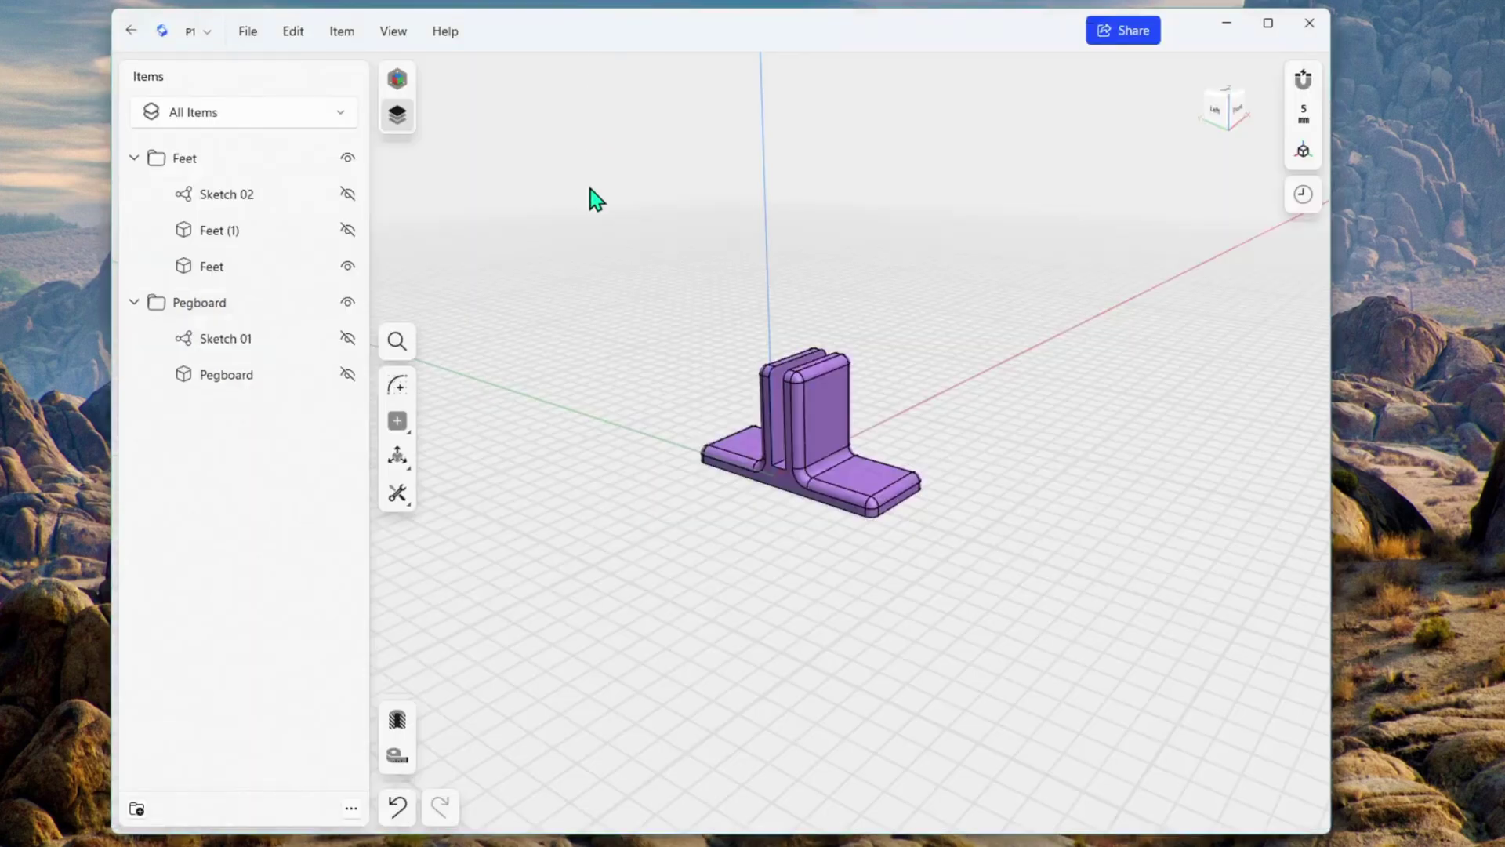
click(347, 373)
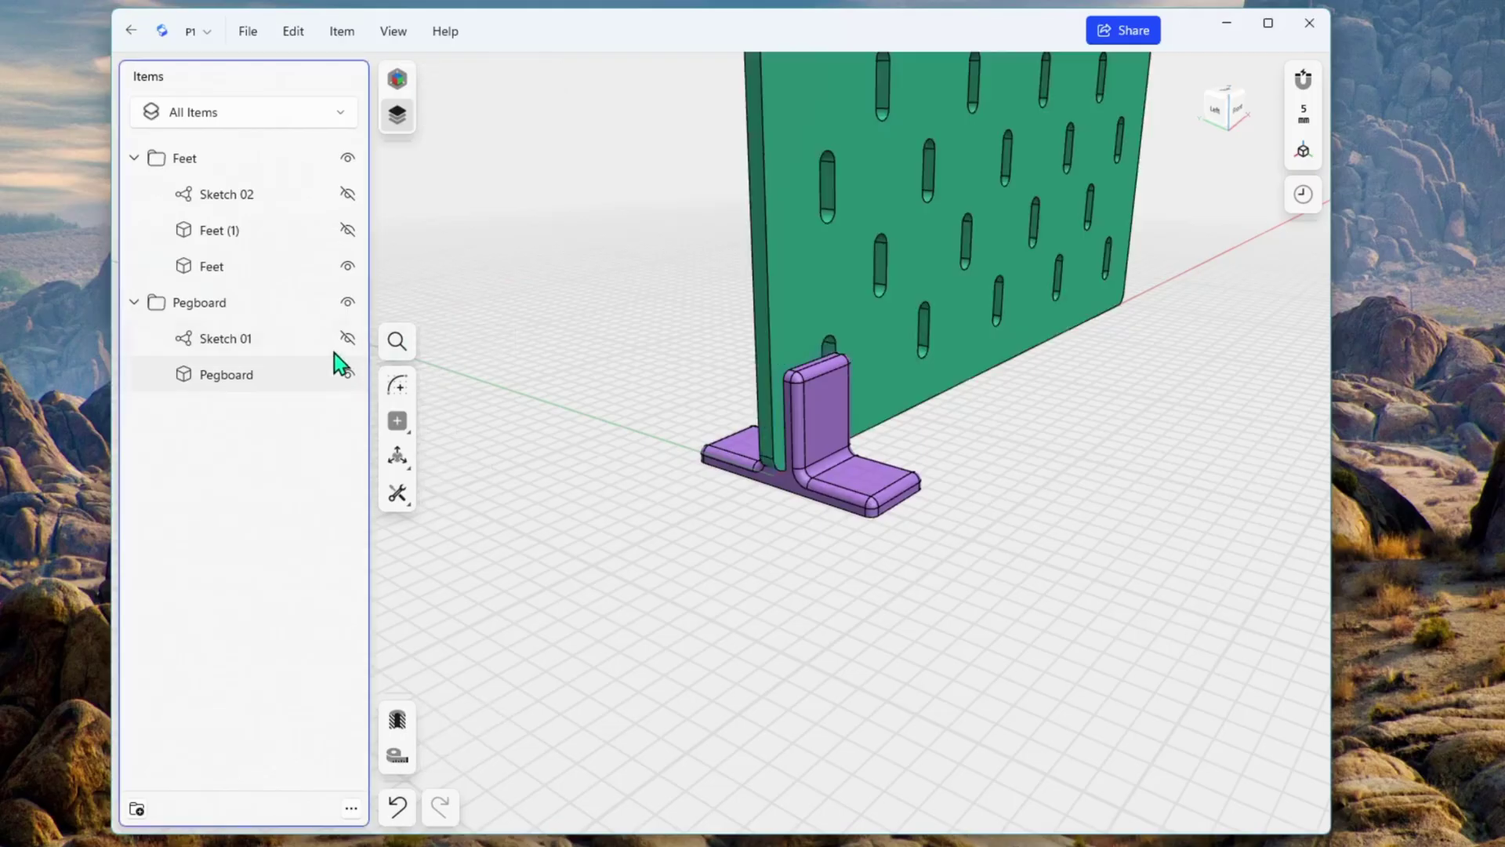
click(347, 230)
scroll(729, 608, down, 3)
right_drag(820, 487, 675, 669)
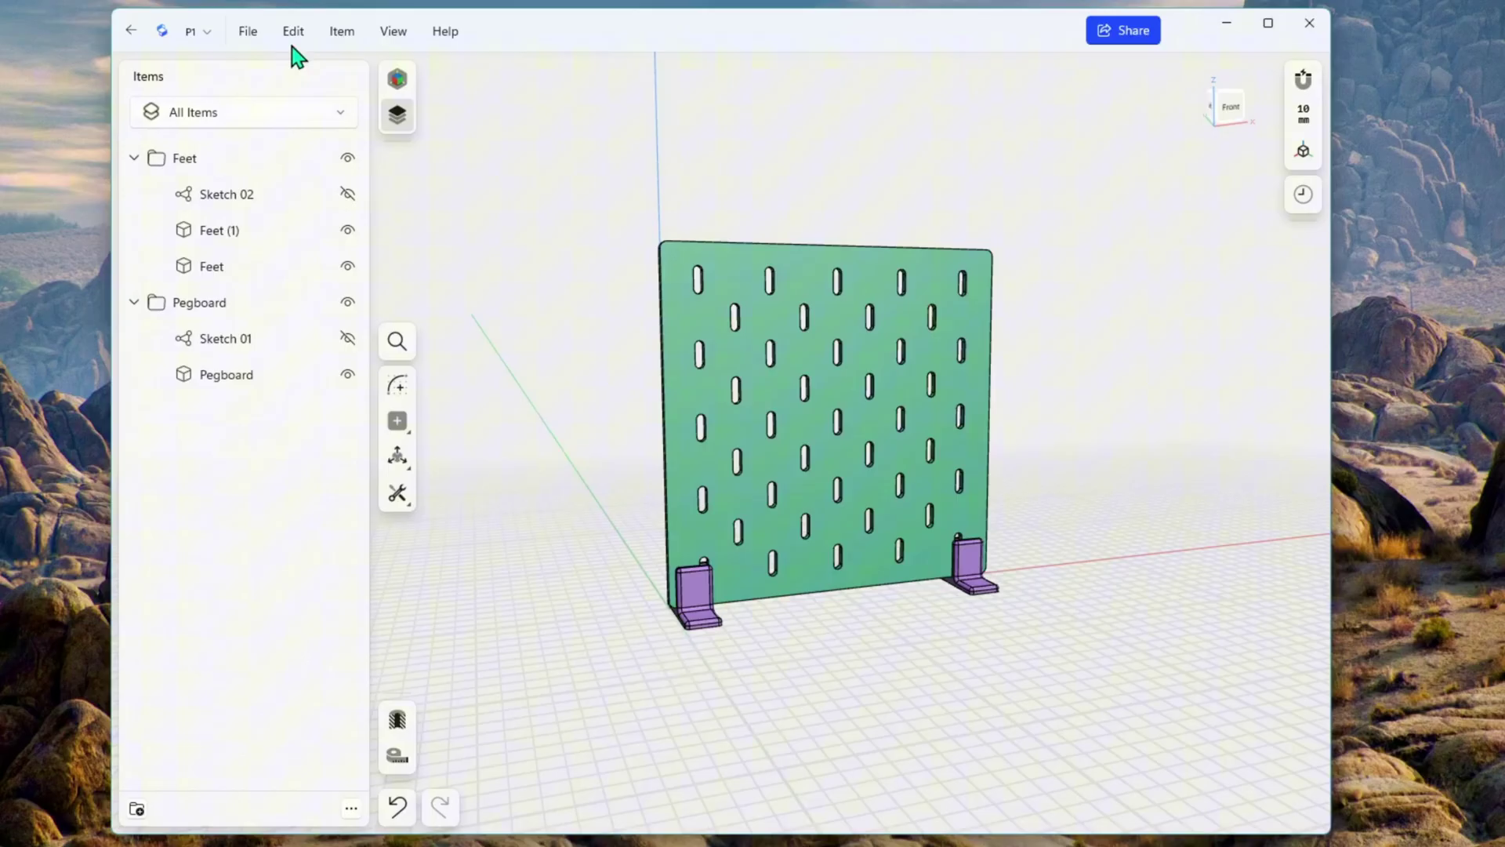
Export the whole model as an STL named Assembly into Downloads.
click(249, 32)
mouse_move(270, 246)
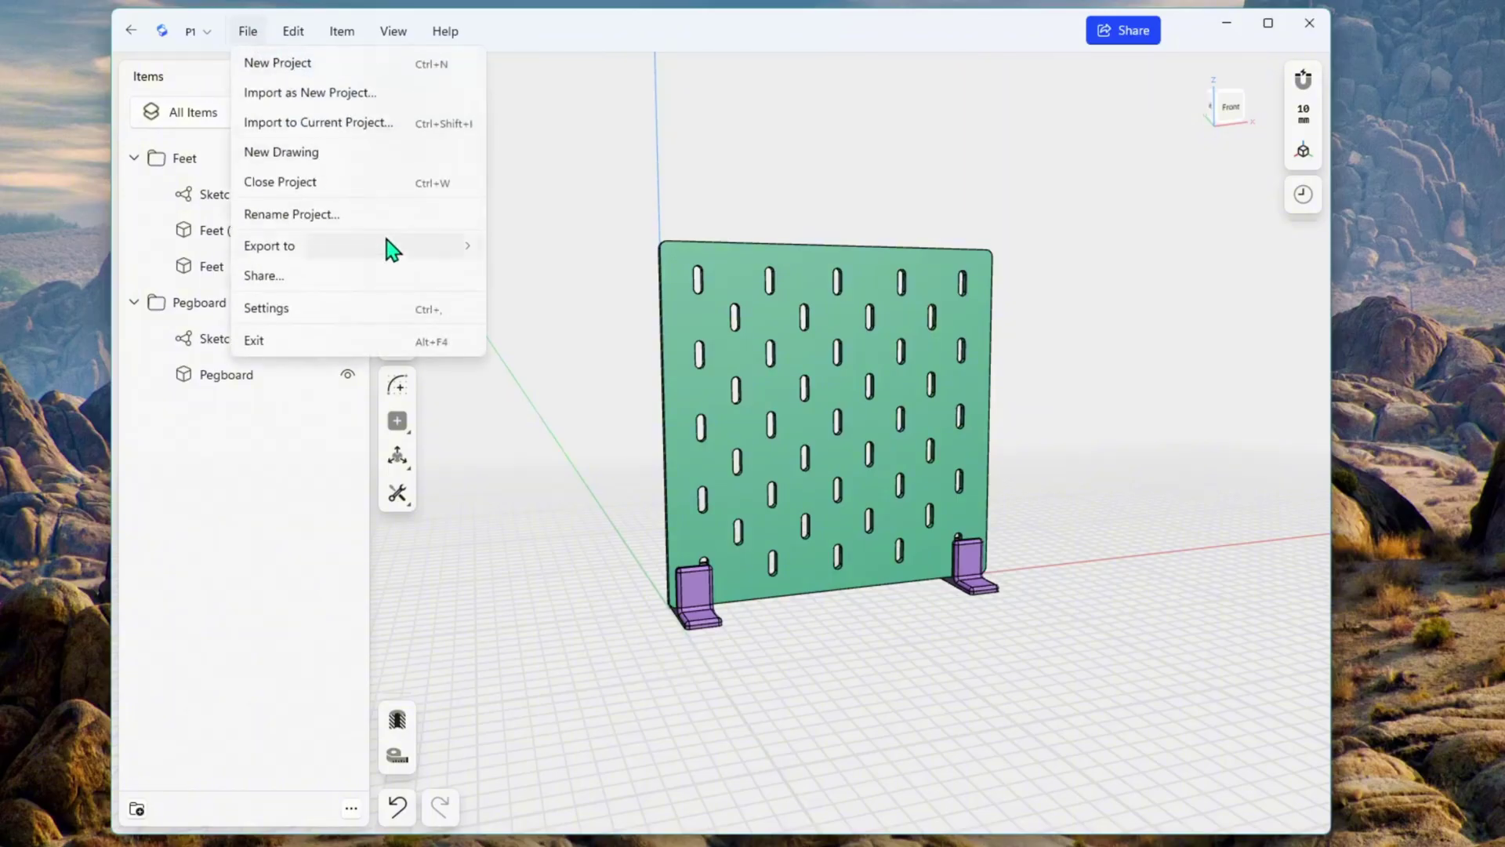
click(521, 251)
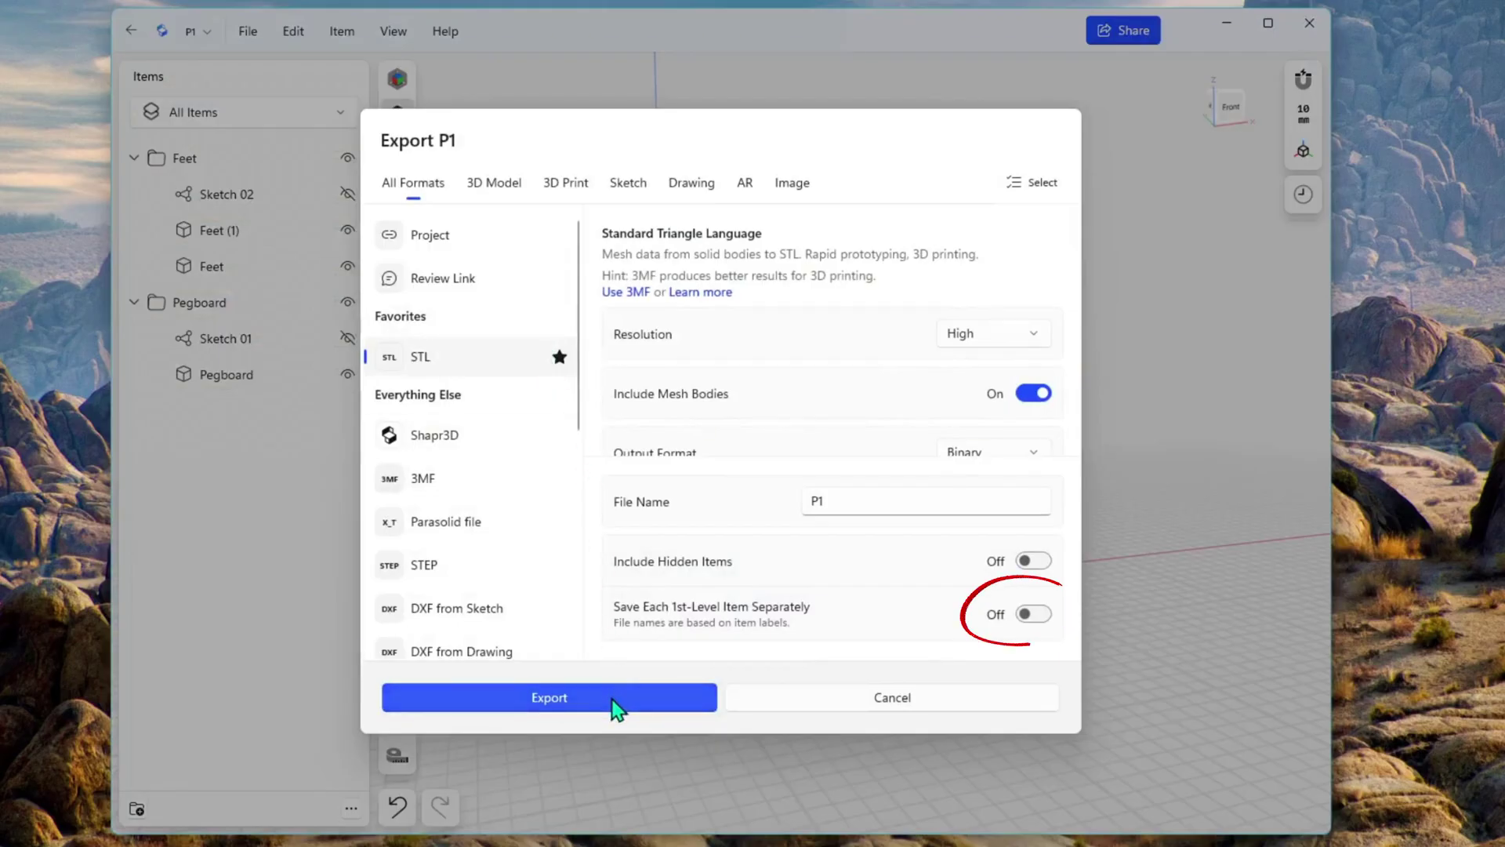
click(617, 705)
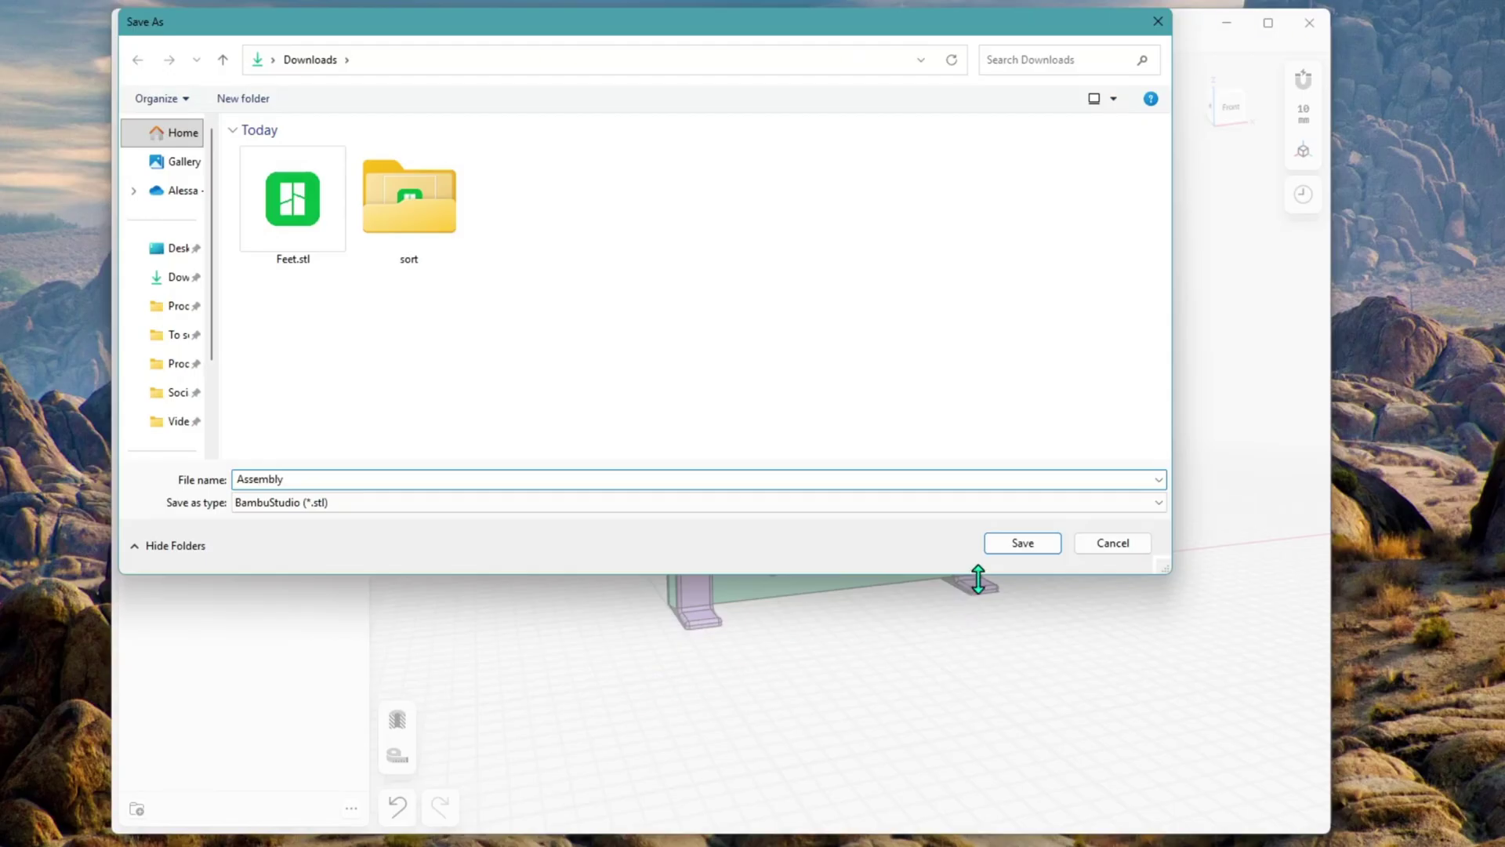
click(1014, 549)
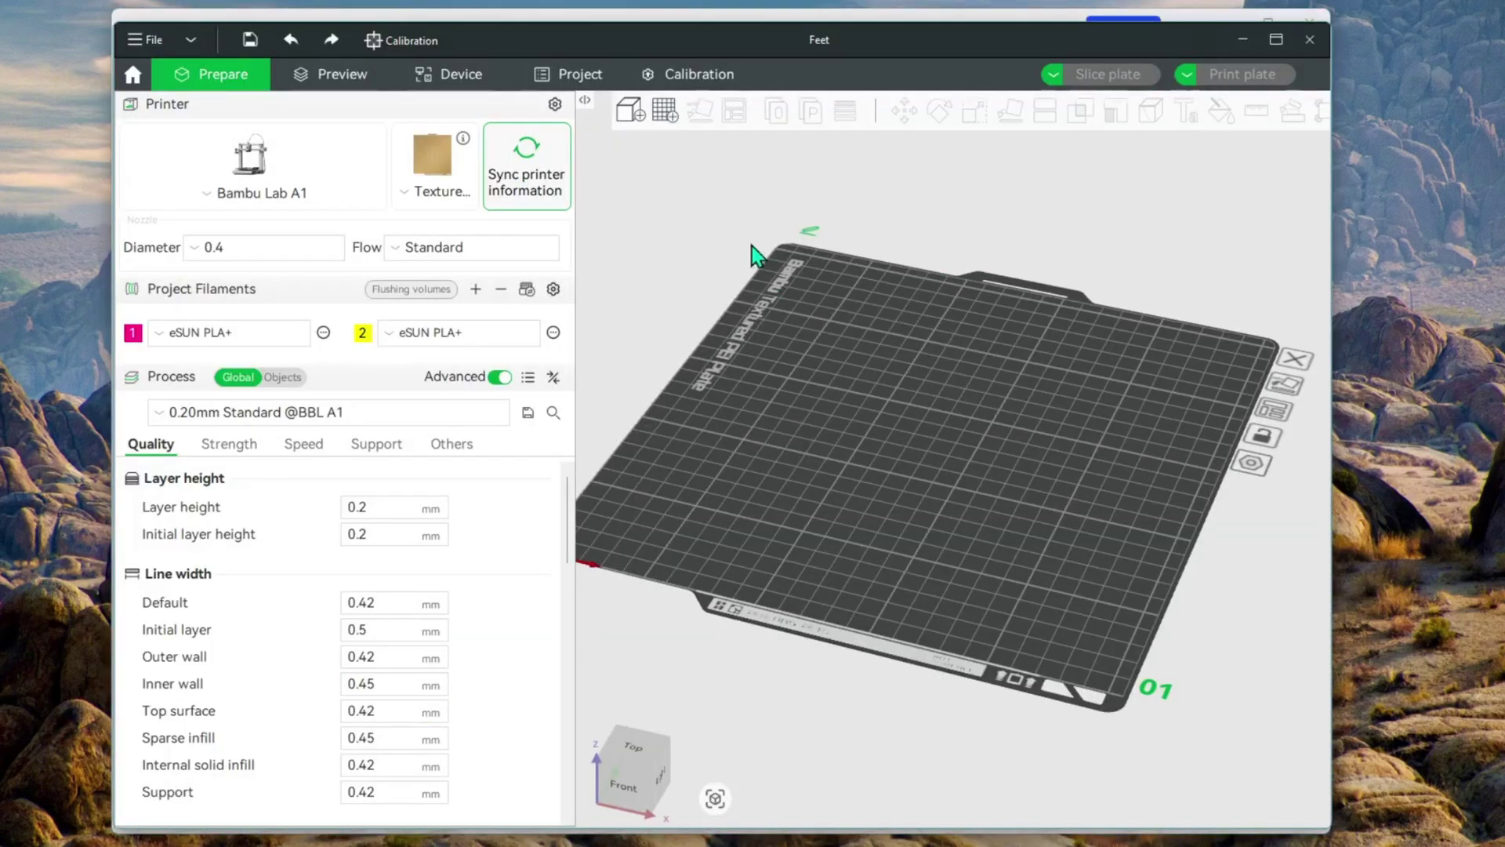
Import Assembly.stl from Downloads, select it, and switch Process from Global to Objects.
click(630, 111)
click(296, 212)
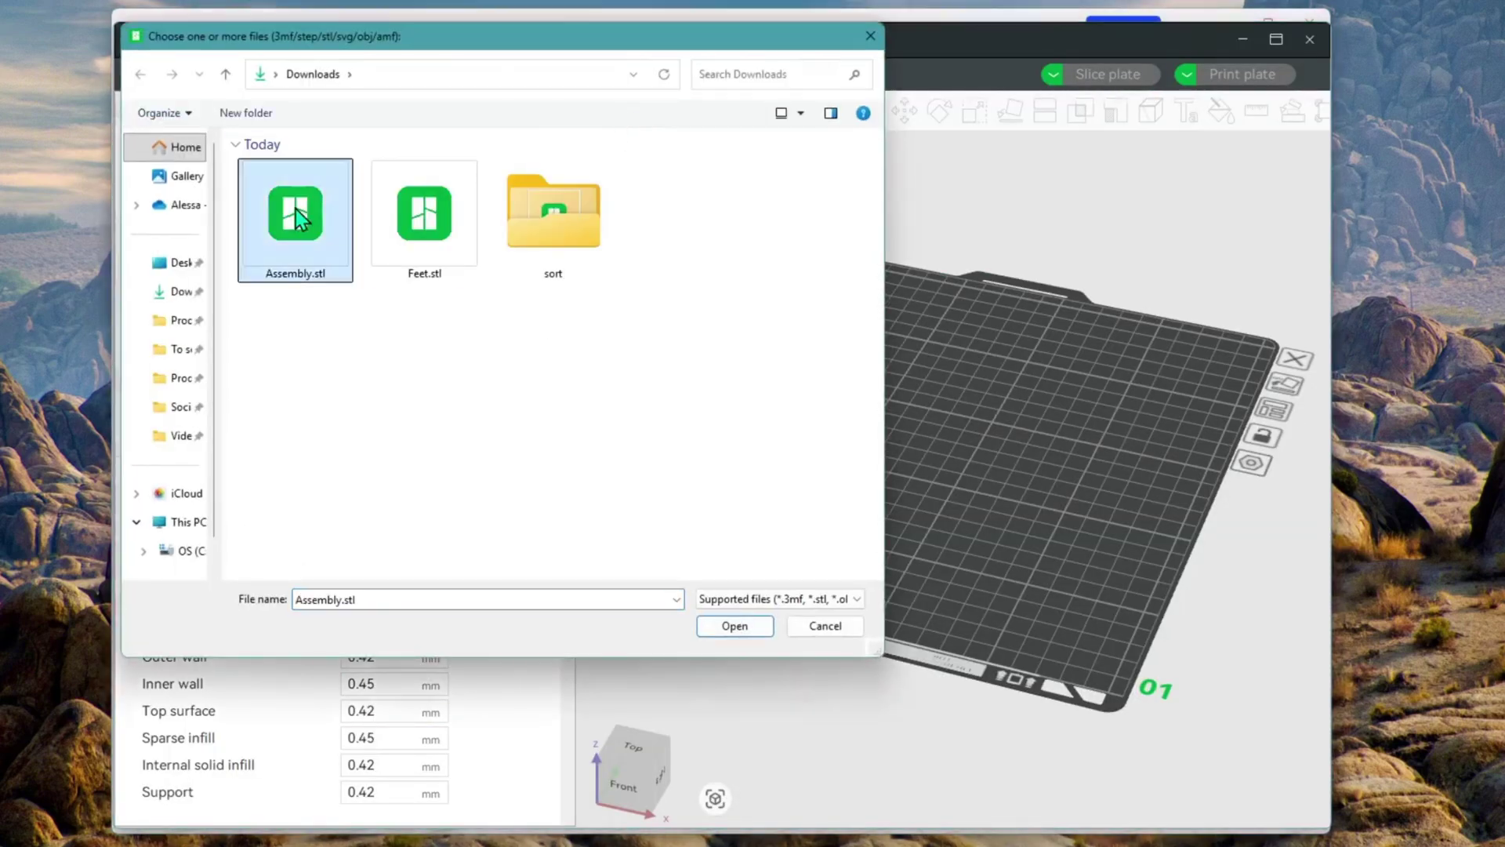
click(734, 625)
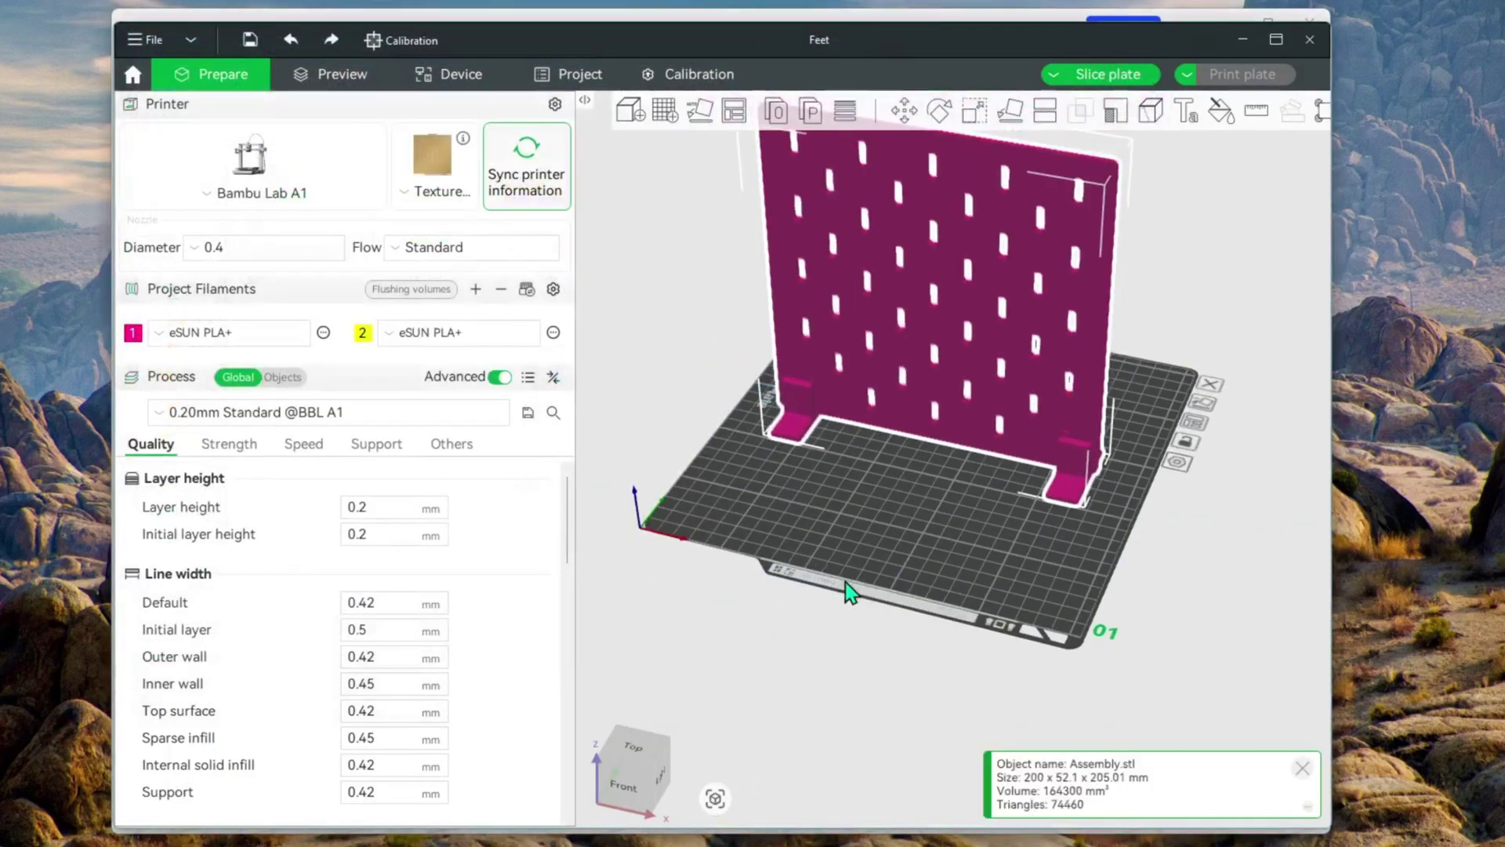
mouse_move(858, 546)
mouse_down()
mouse_move(796, 657)
mouse_move(760, 634)
mouse_move(910, 503)
mouse_move(832, 599)
mouse_move(939, 600)
mouse_move(808, 606)
mouse_up()
click(911, 503)
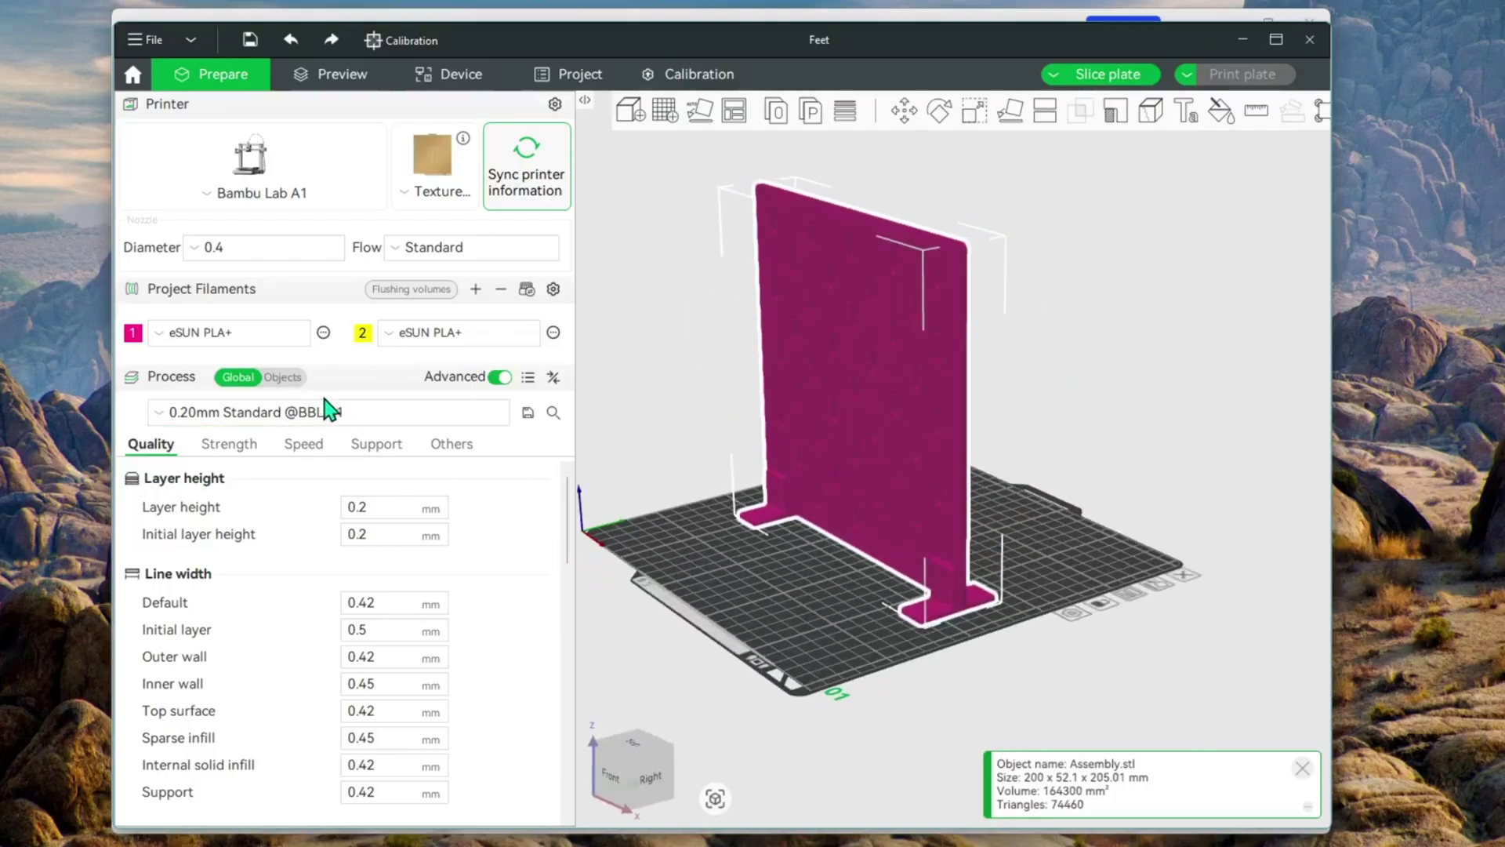
click(296, 381)
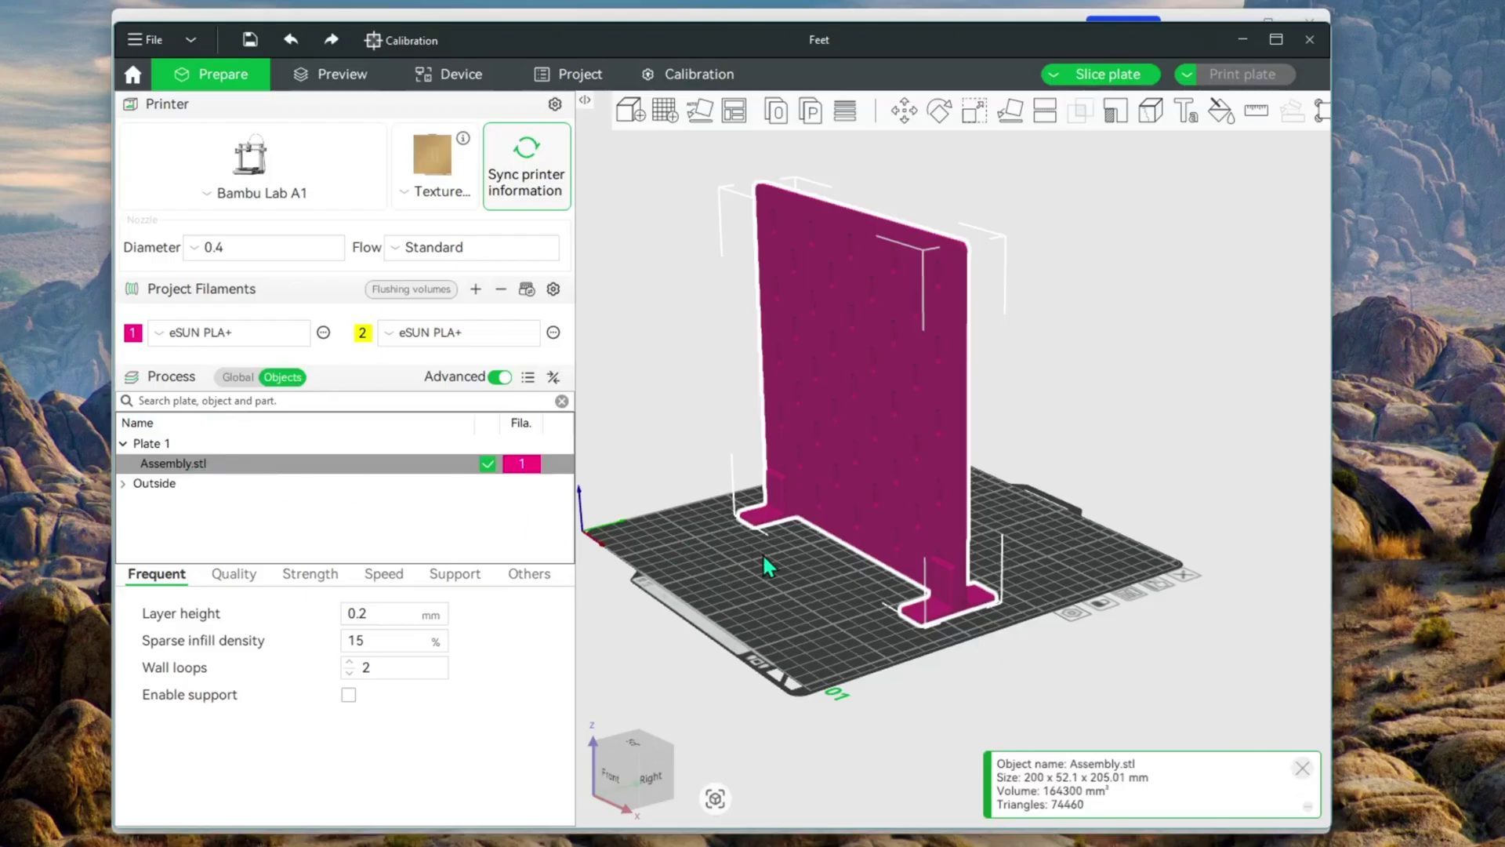
Split the model into objects and assign filament 2 to feet Assembly.stl_2 and Assembly.stl_3.
right_click(865, 356)
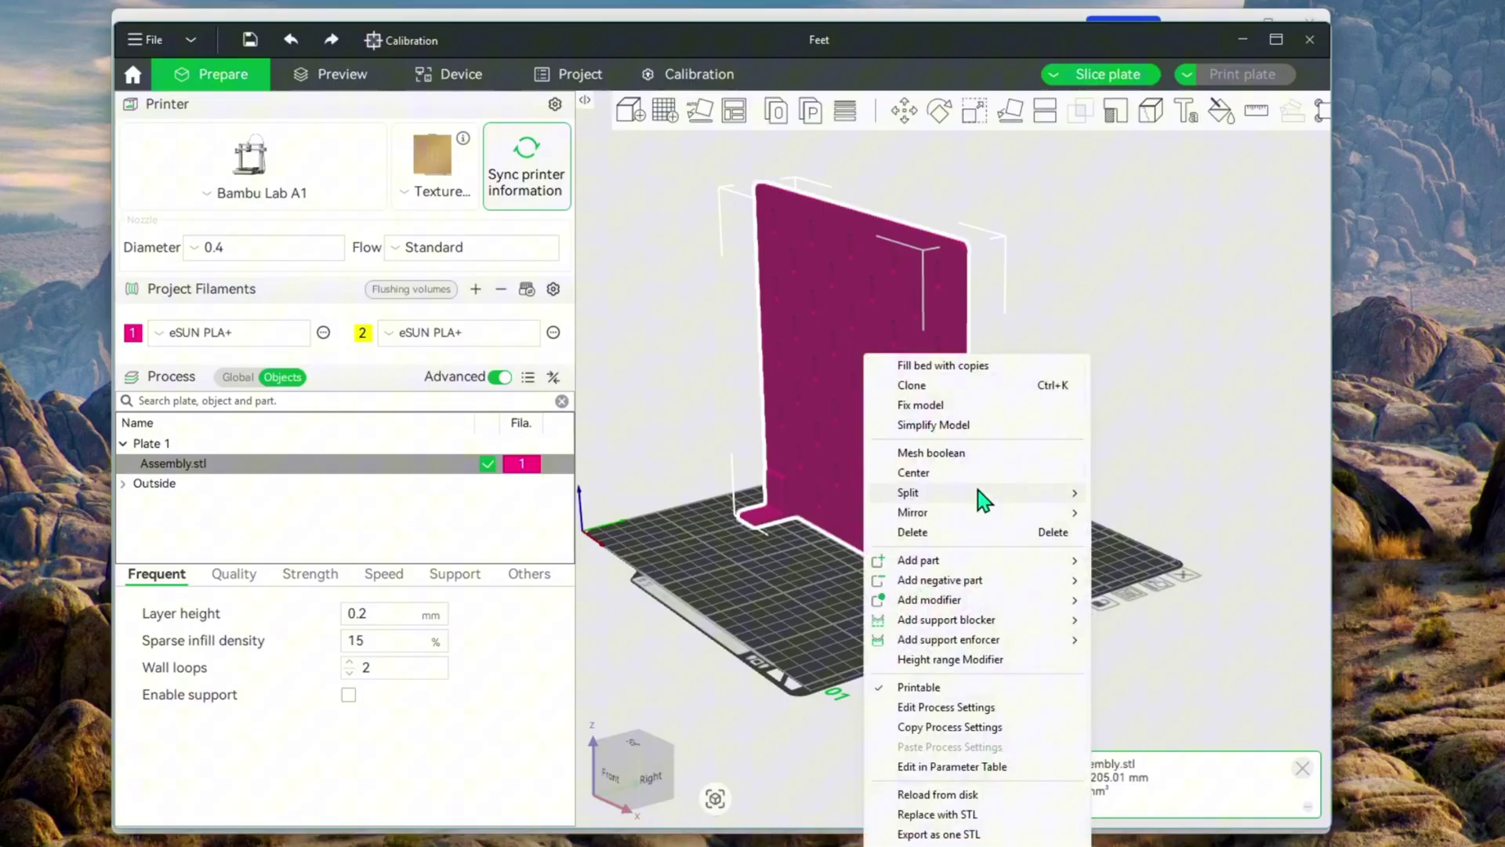
mouse_move(907, 491)
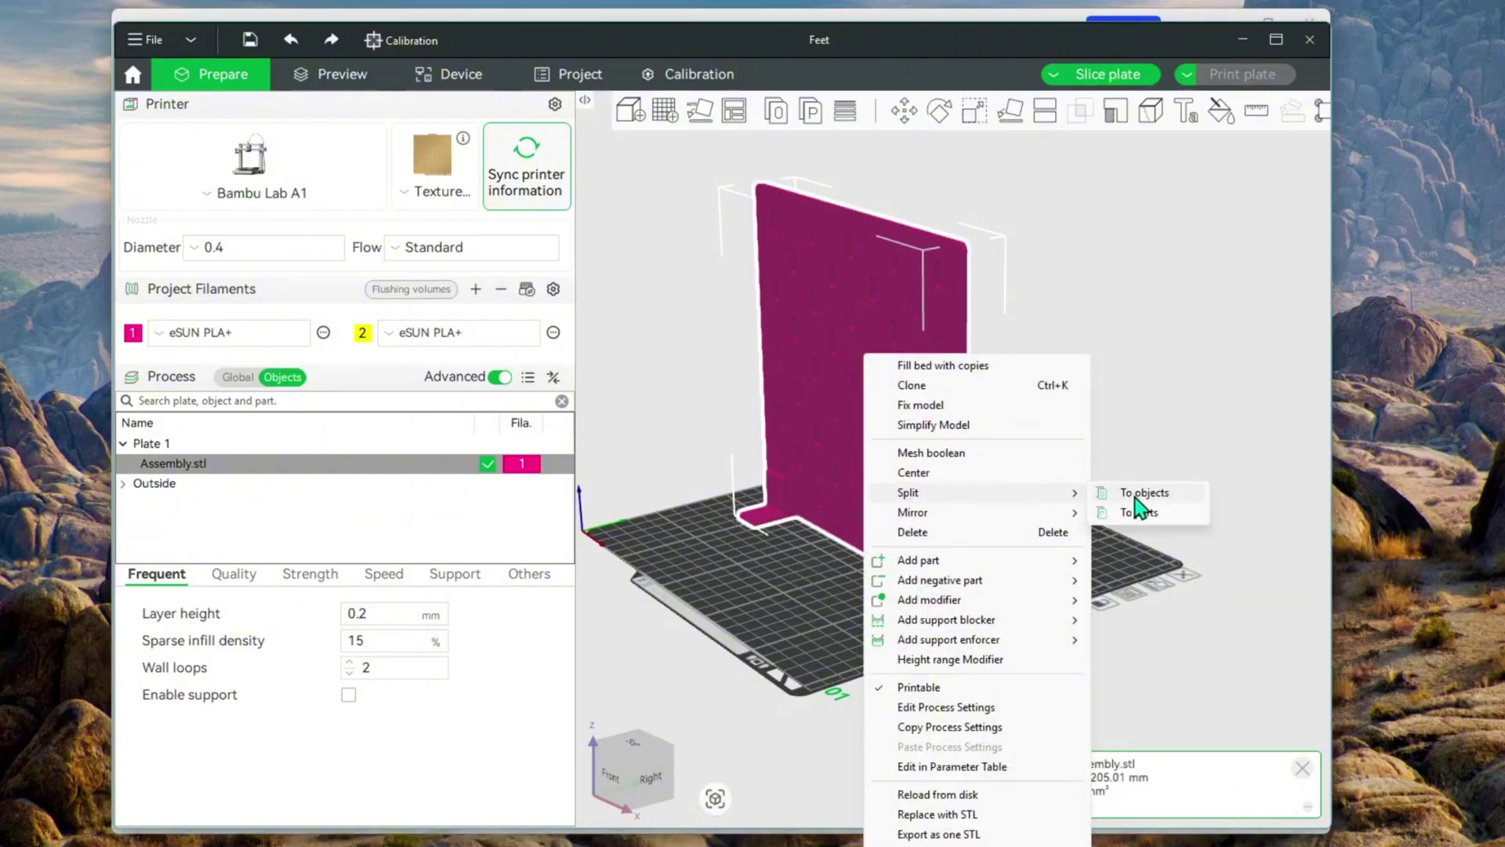
click(1135, 494)
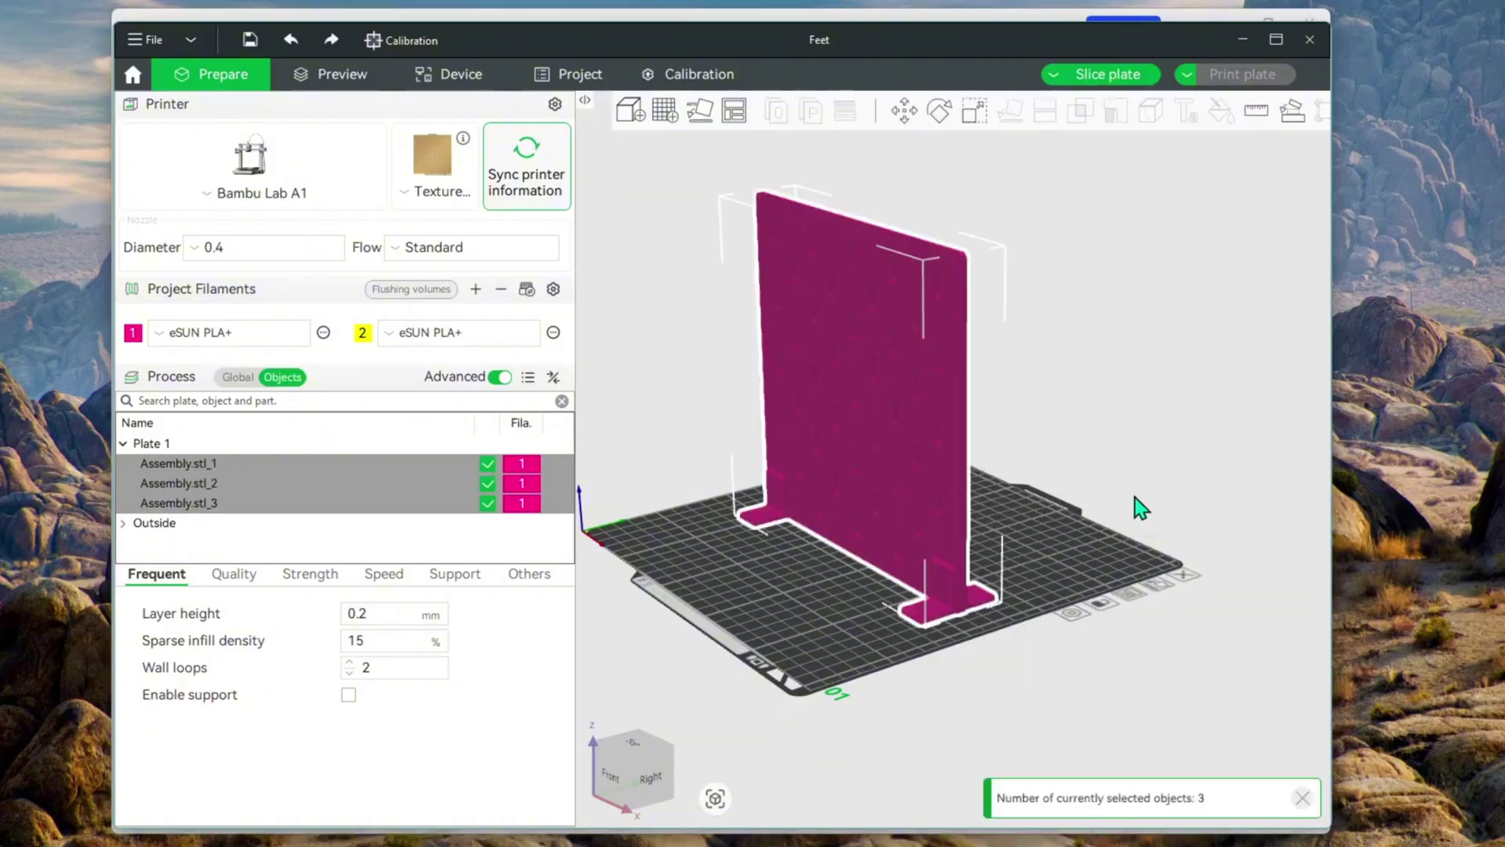
click(237, 503)
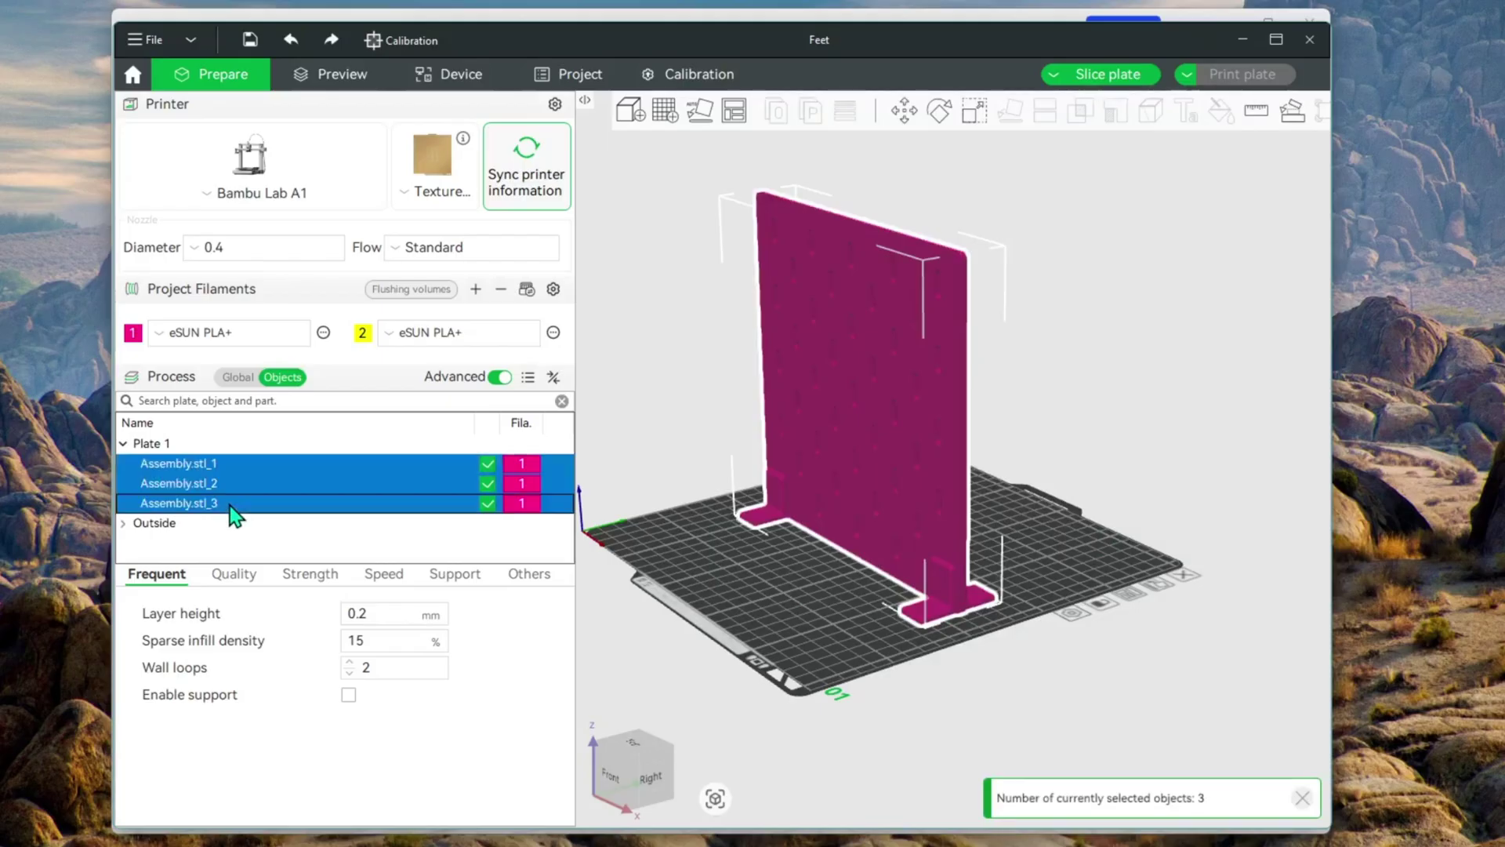
click(242, 486)
click(267, 463)
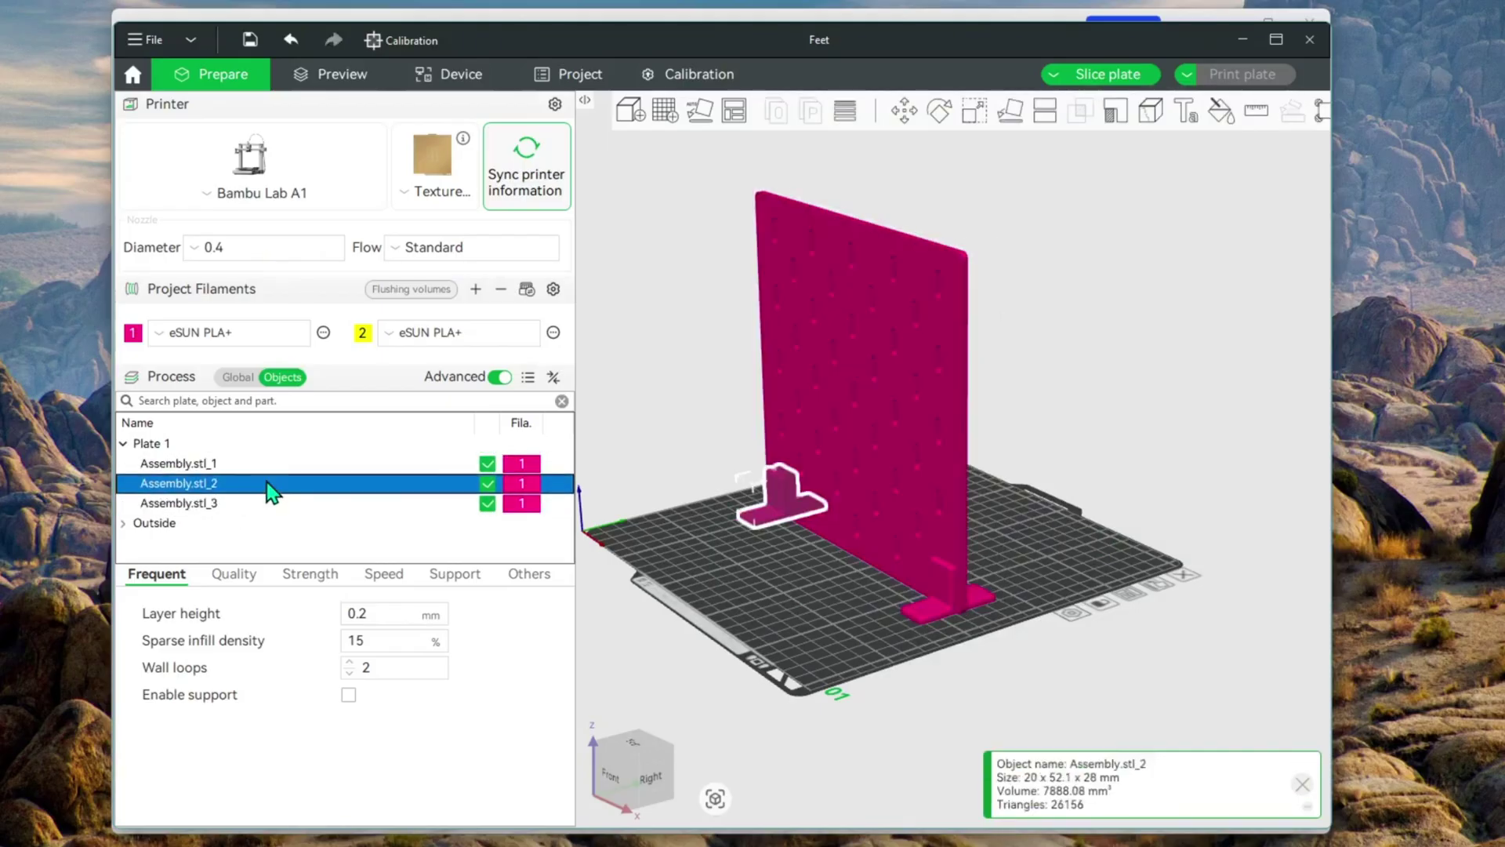
right_click(517, 482)
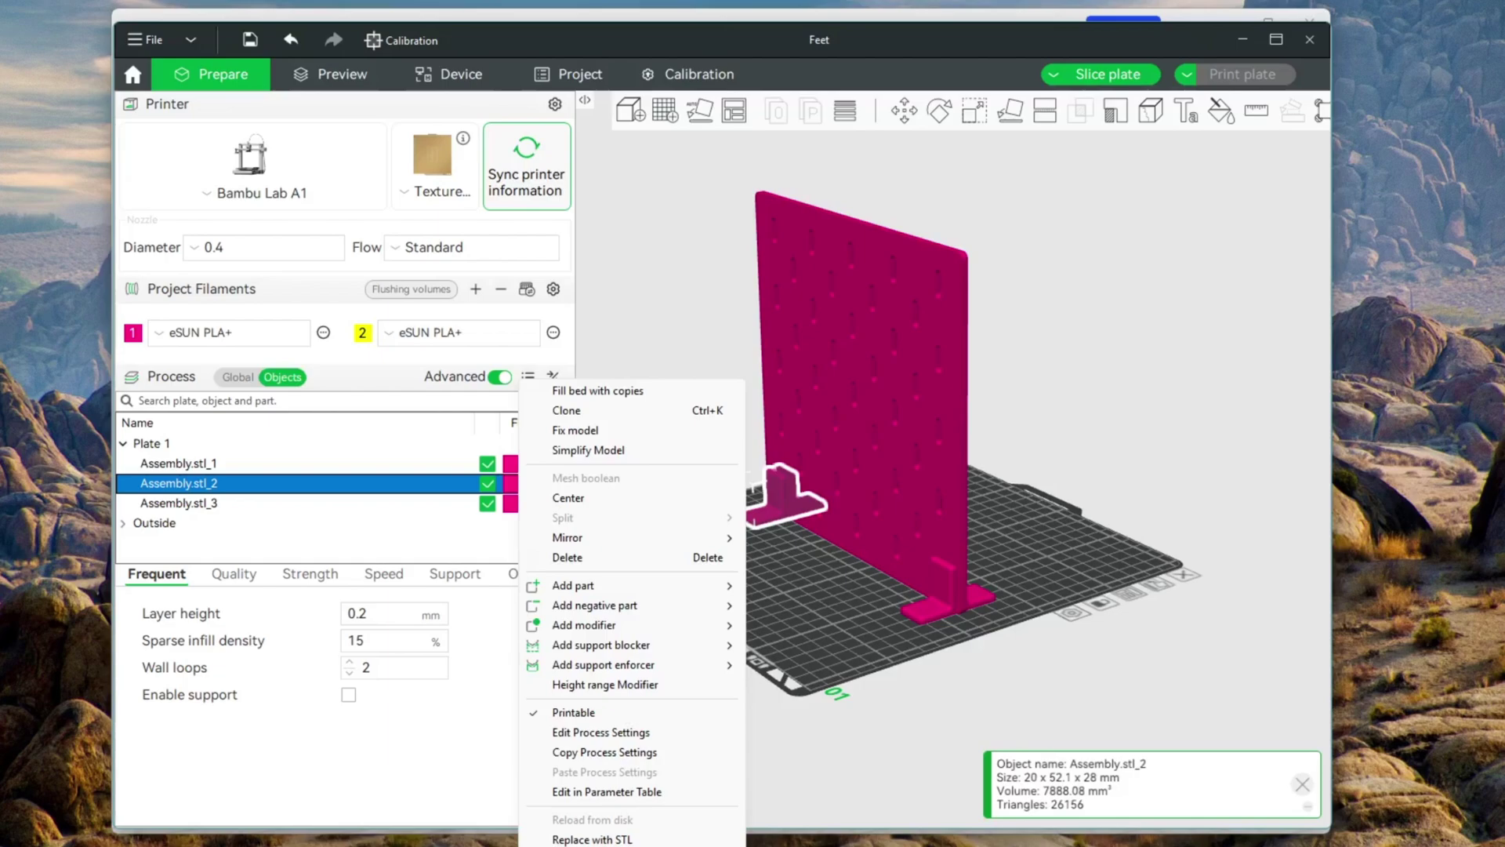
click(776, 831)
right_click(502, 502)
click(776, 815)
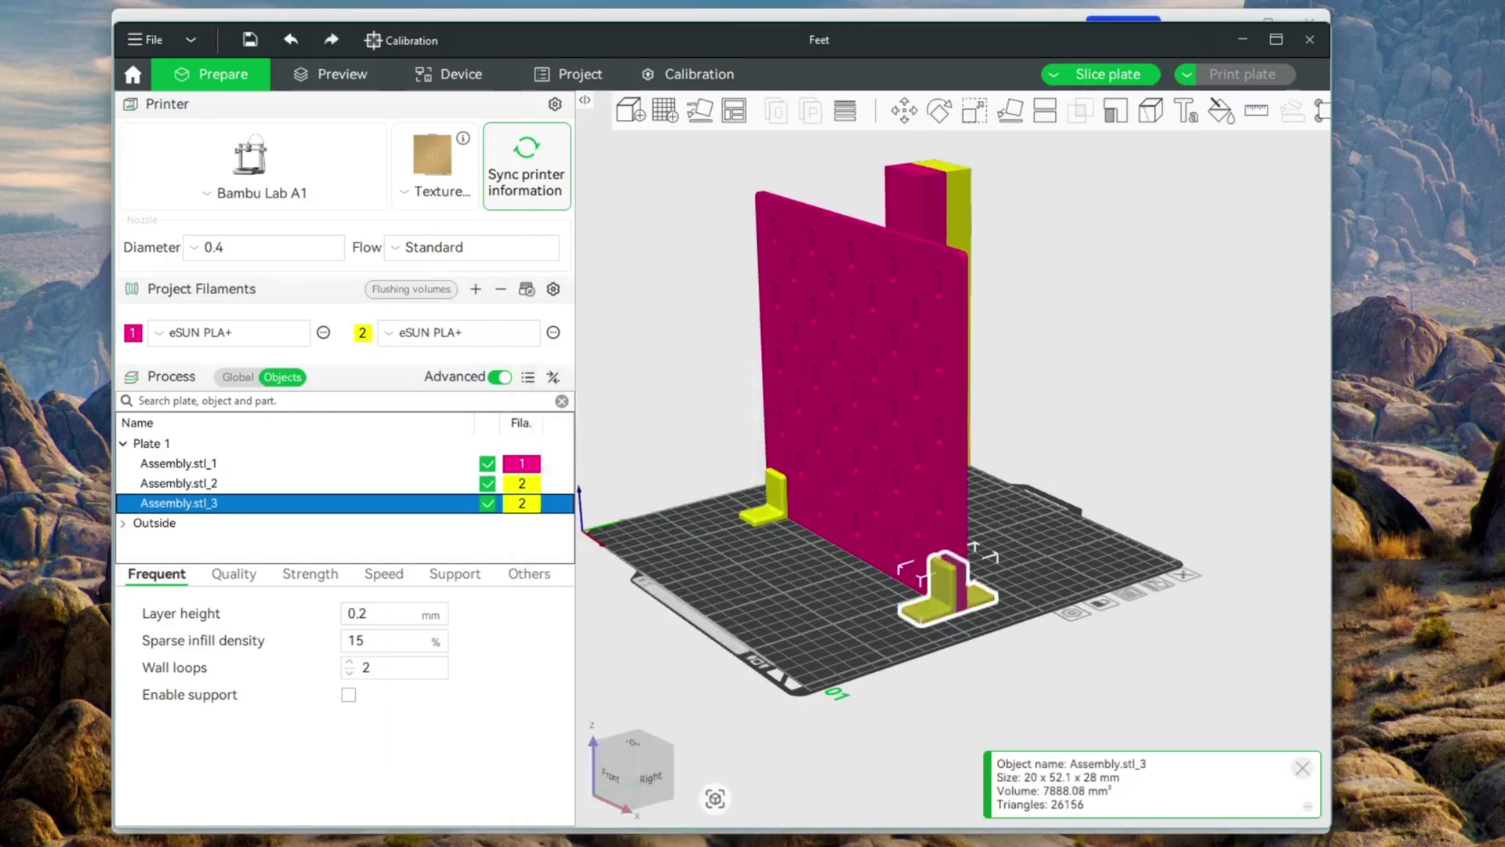
Reposition the two yellow feet to new spots on the bed.
click(813, 623)
drag(809, 614, 826, 599)
click(990, 613)
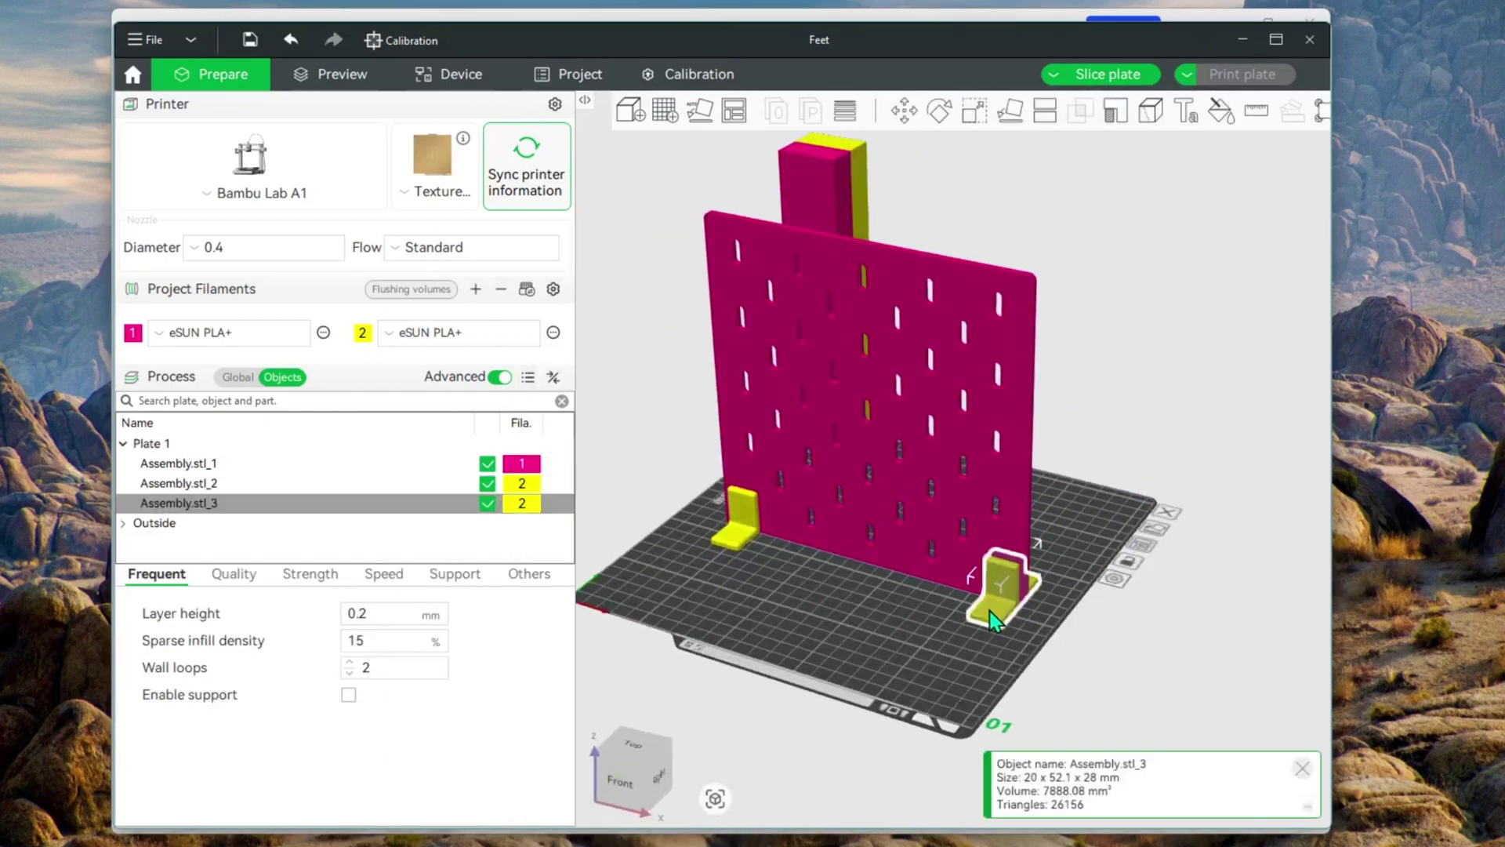
drag(991, 619, 870, 631)
click(747, 565)
mouse_move(745, 537)
mouse_down()
mouse_move(726, 605)
mouse_move(755, 610)
mouse_up()
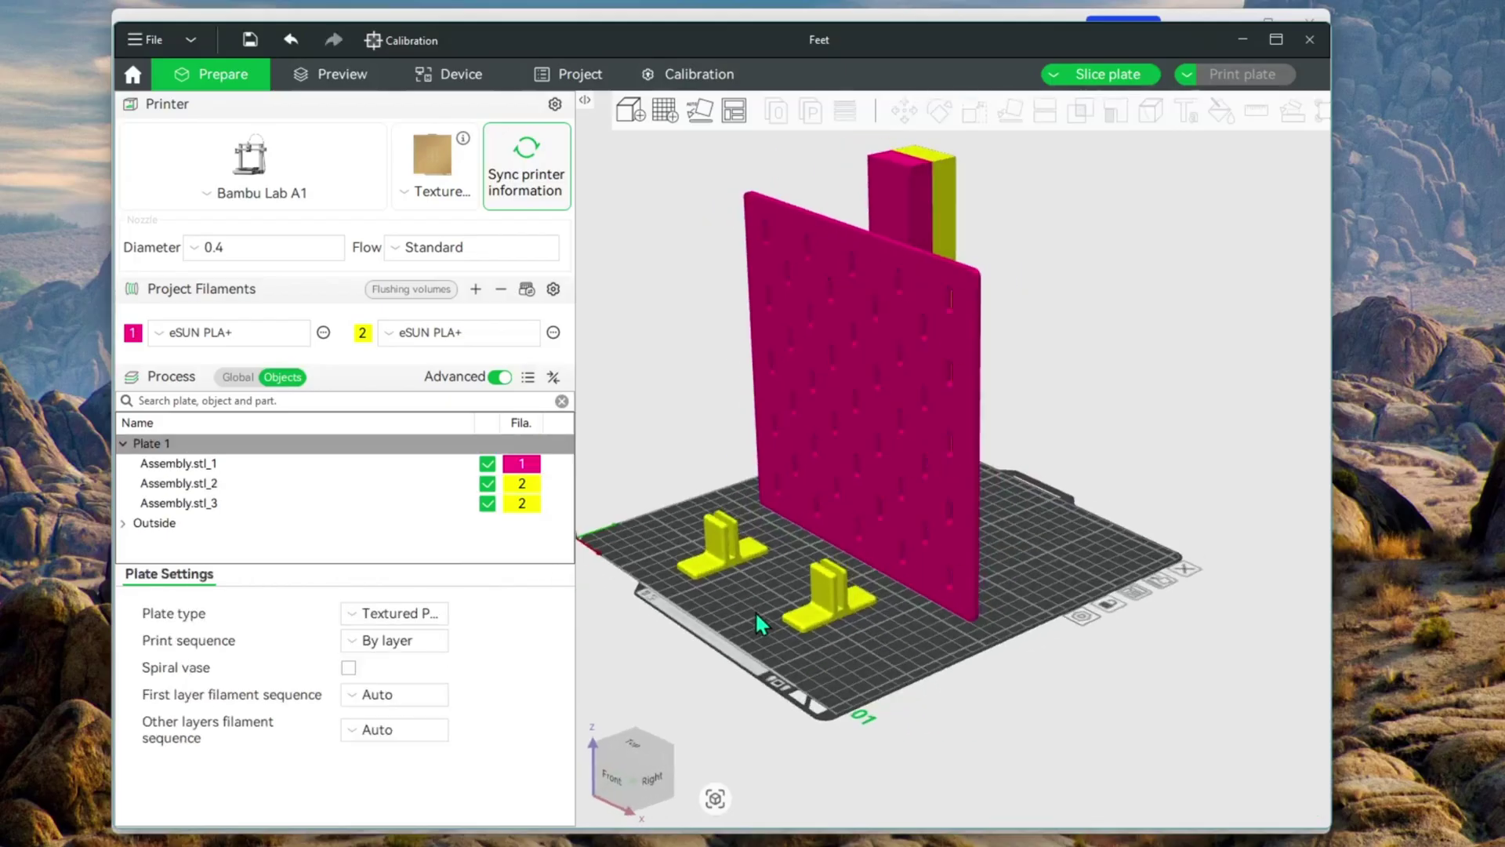
Lay the pink pegboard Assembly.stl_1 flat on the bed with Lay on face.
click(783, 469)
click(1011, 116)
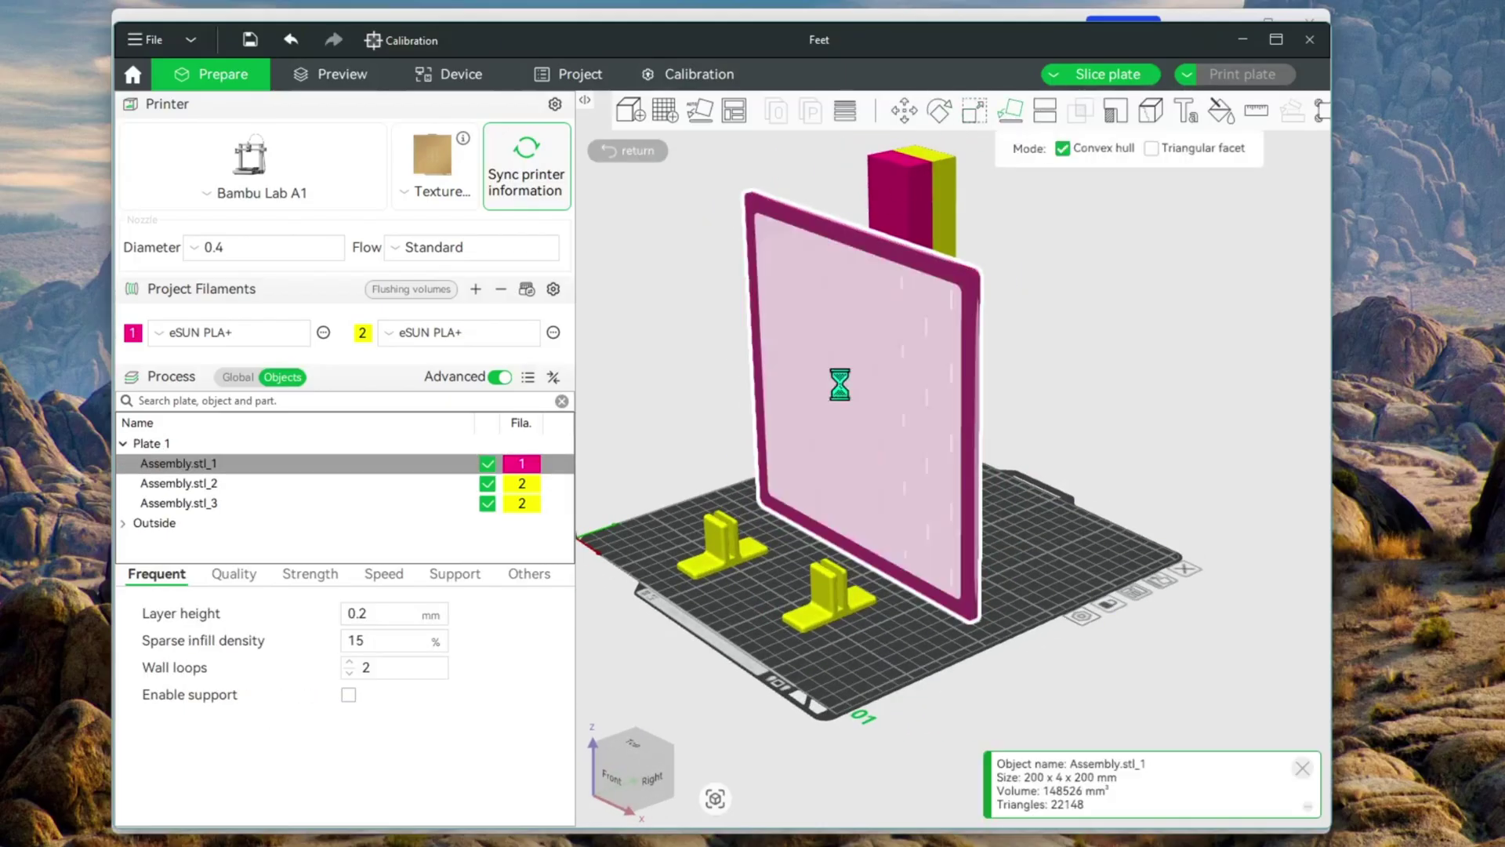
click(843, 388)
click(1025, 504)
Move both feet toward the back of the bed and view the plate from above.
click(827, 587)
drag(827, 588, 706, 493)
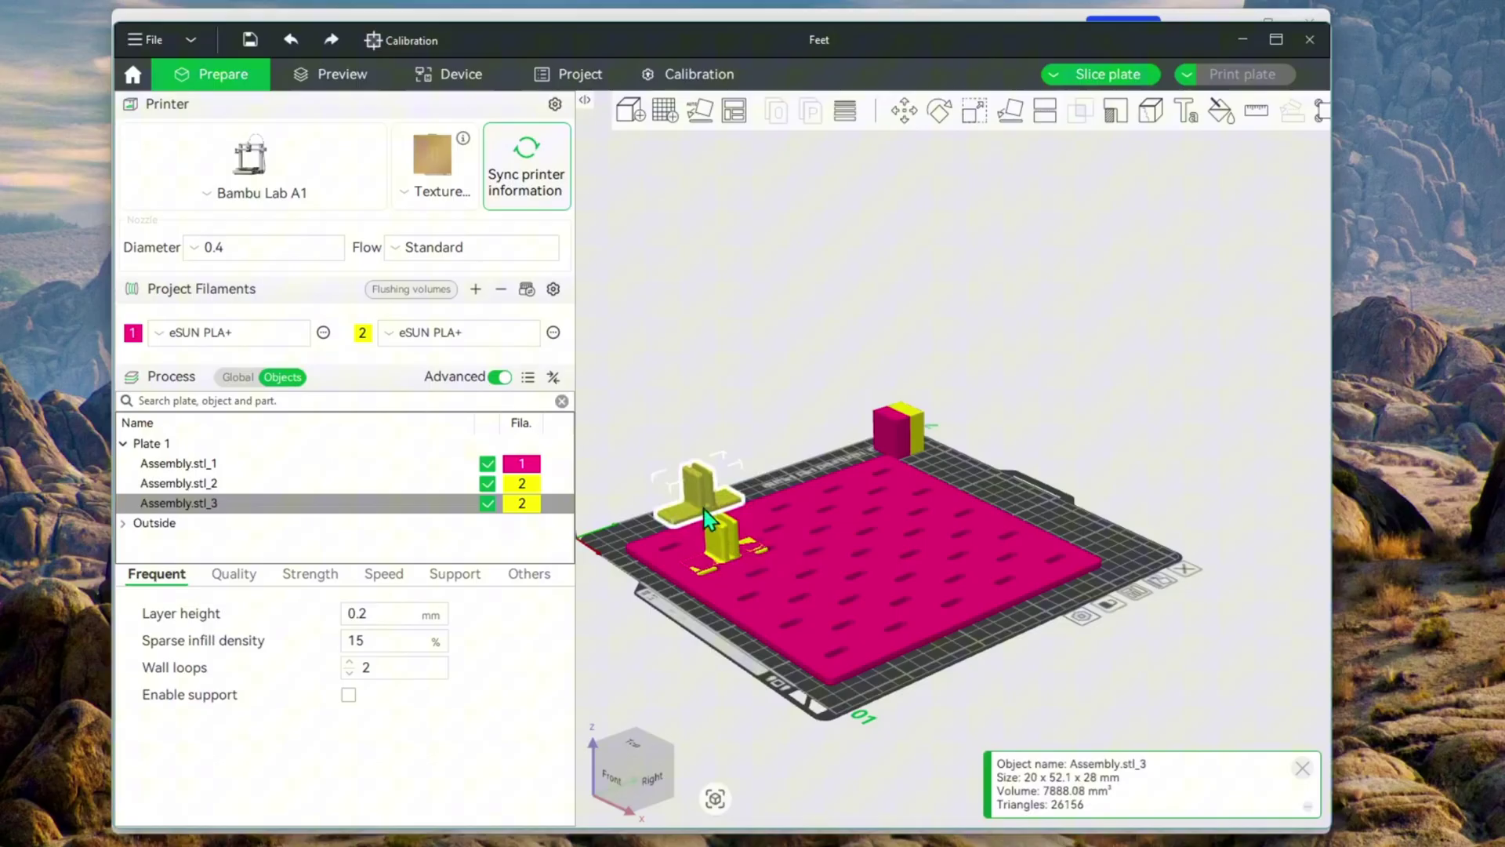
drag(725, 548, 788, 474)
mouse_move(1030, 494)
mouse_down()
mouse_move(1080, 516)
mouse_move(1072, 253)
mouse_up()
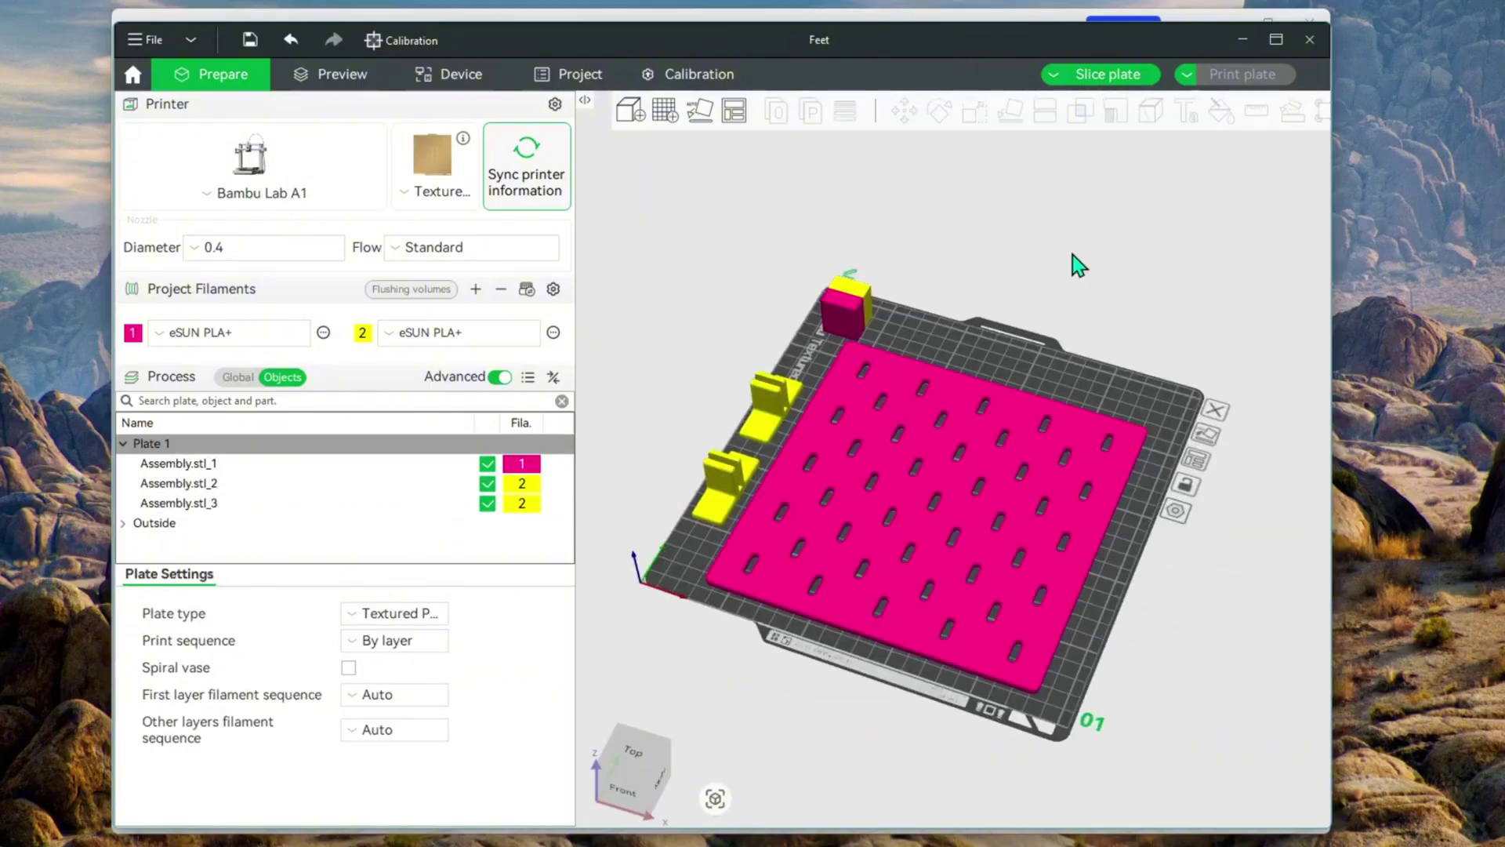
right_click(1024, 385)
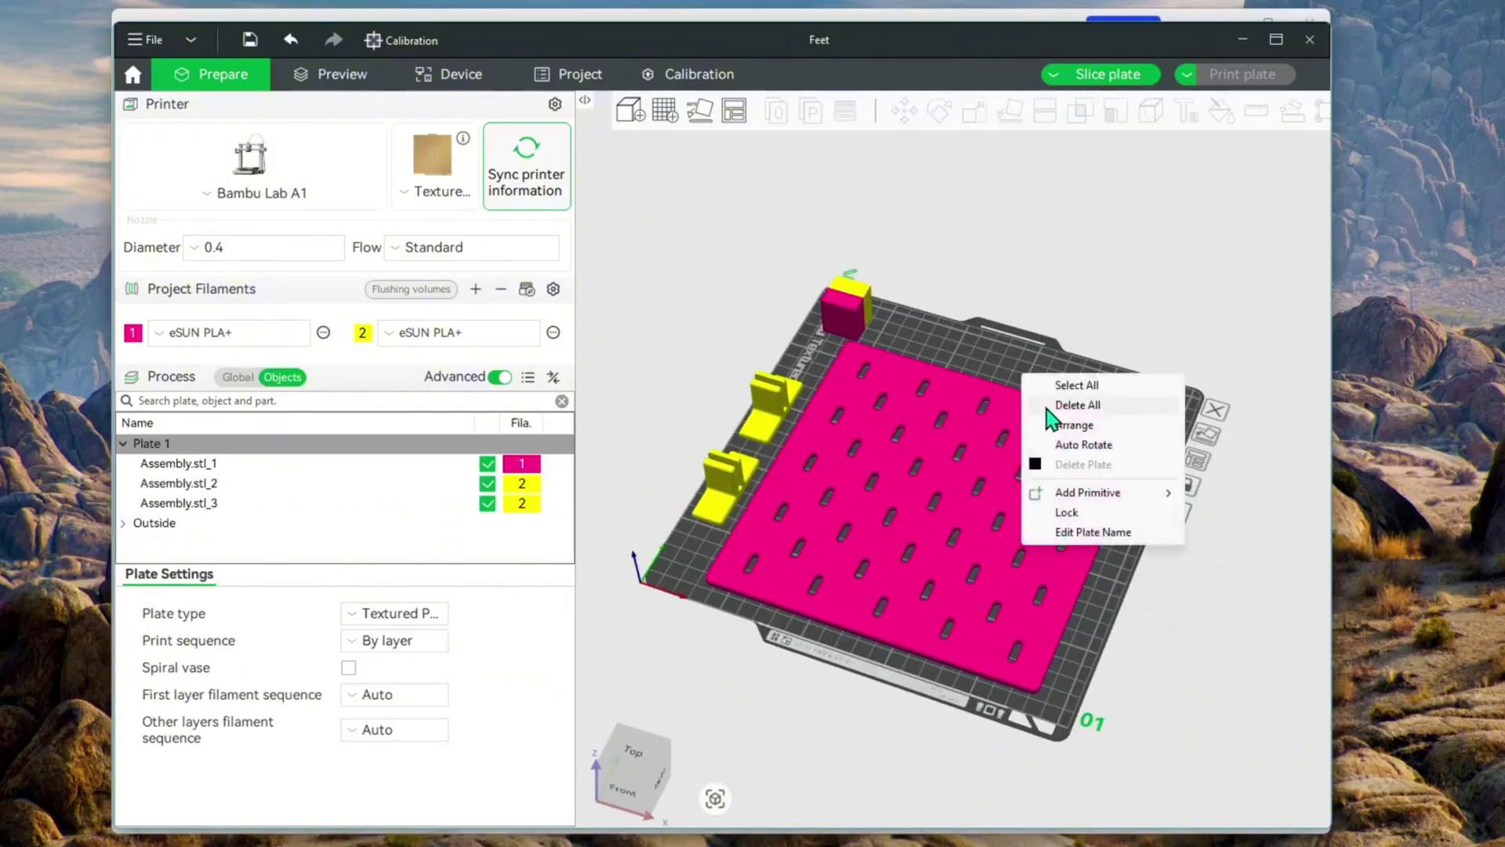
Clear the plate, then export each top-level item as separate STLs zipped into Downloads.
click(1076, 404)
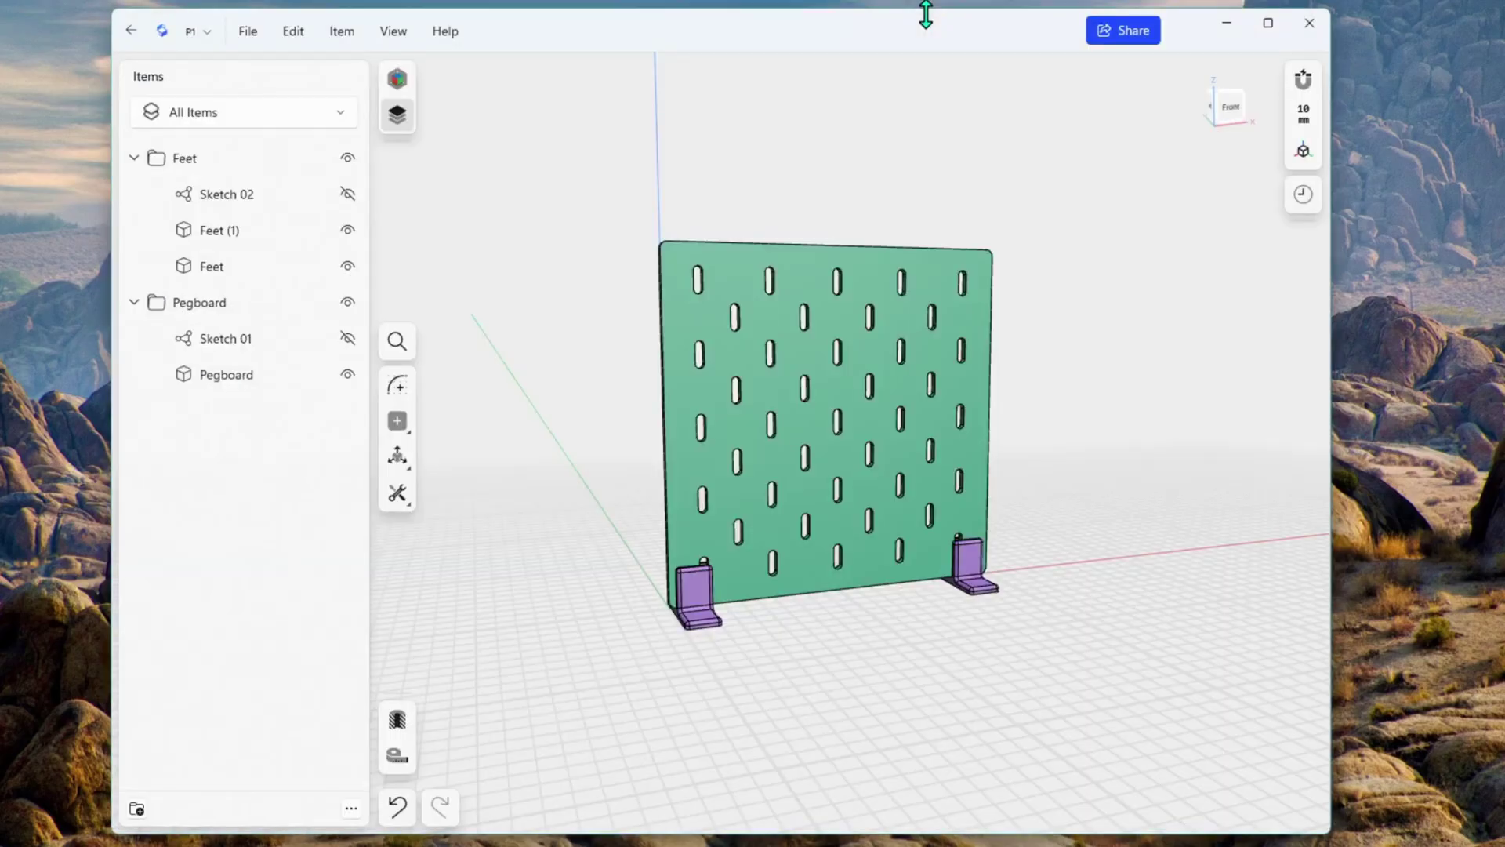
click(250, 33)
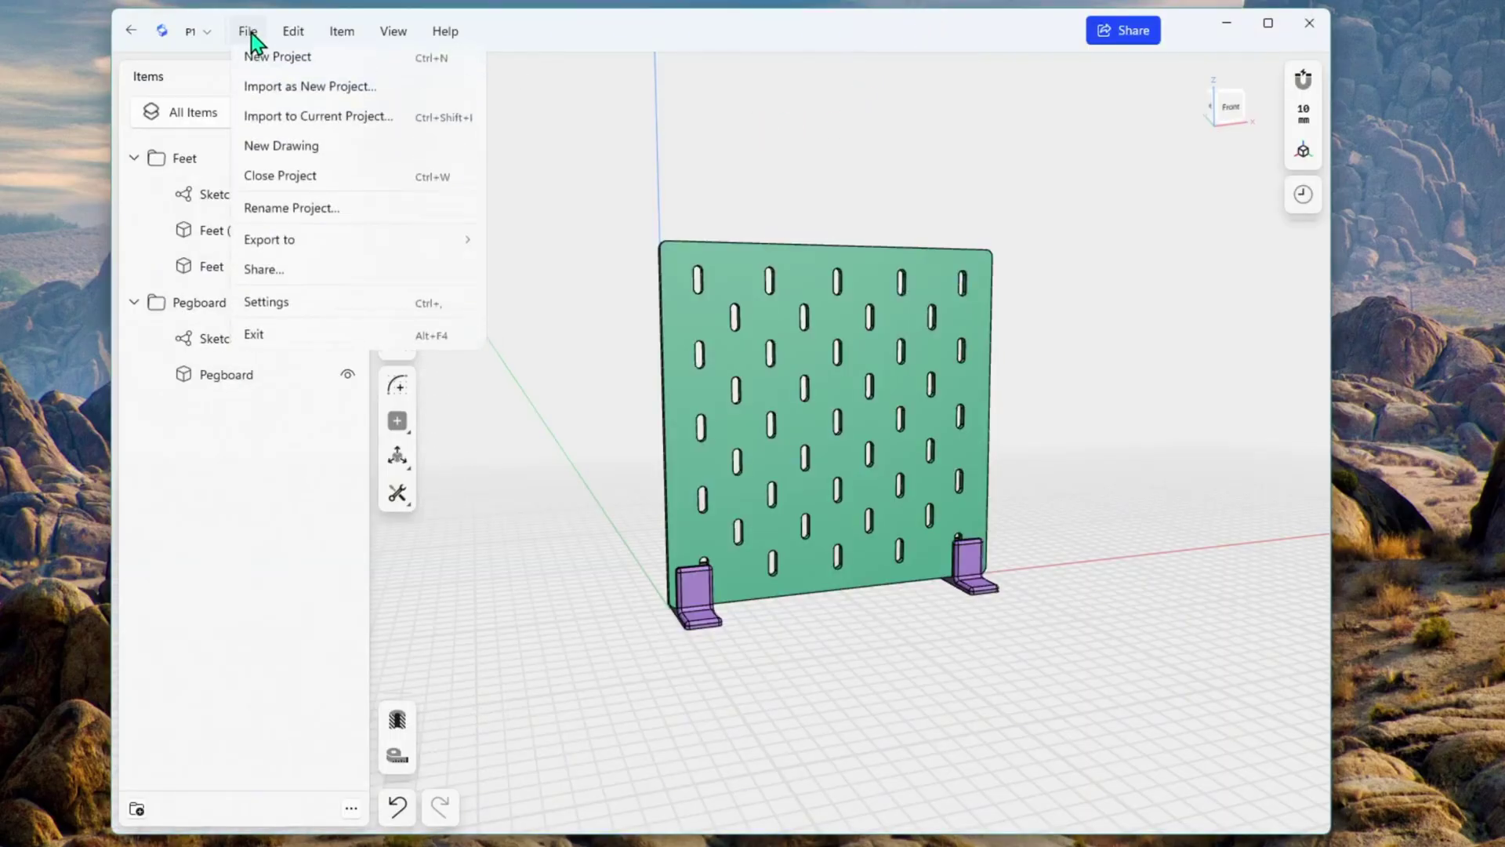
mouse_move(269, 246)
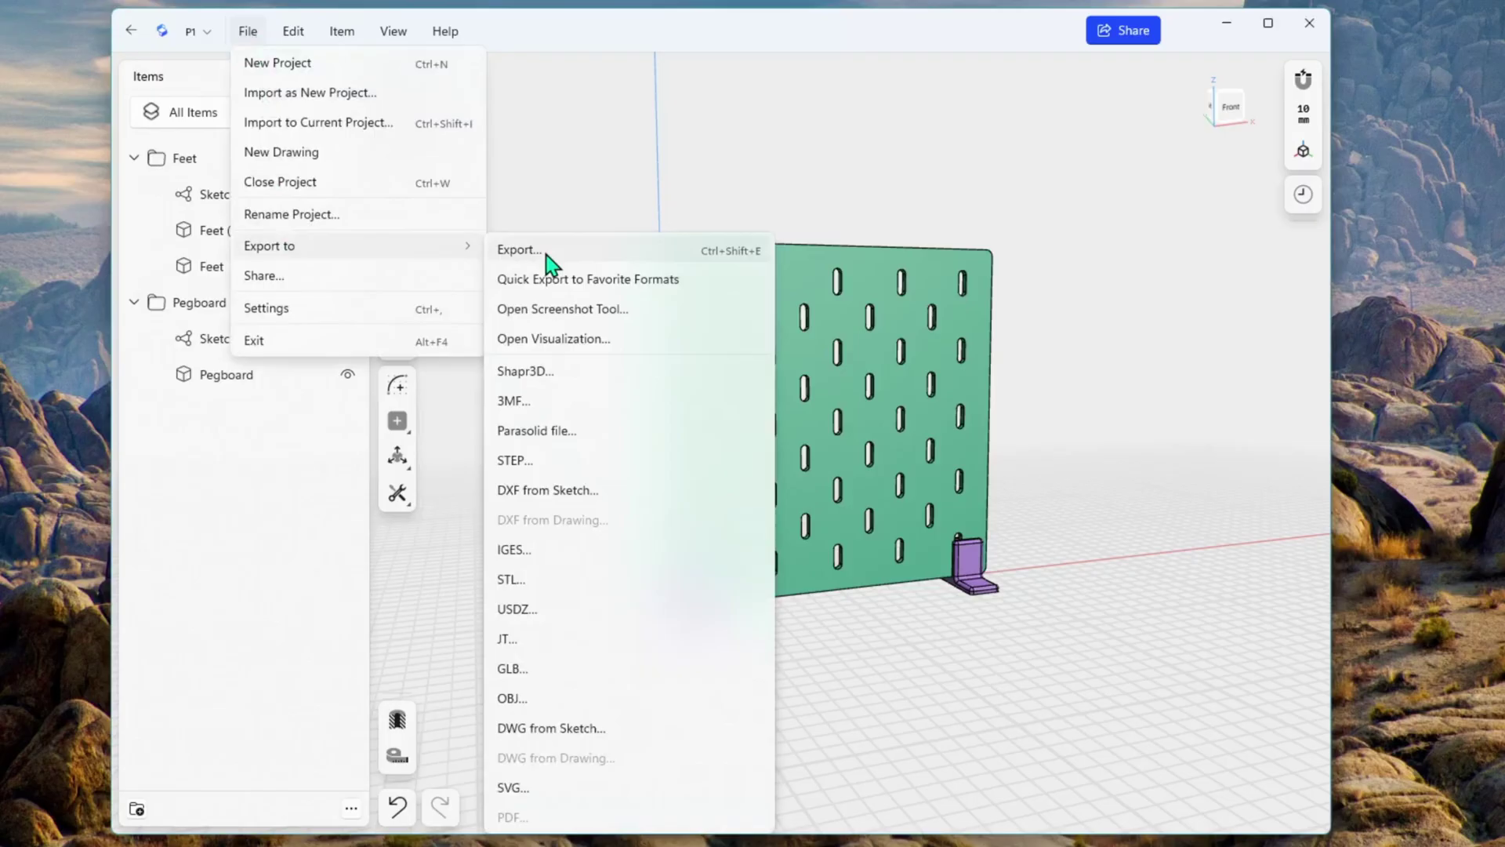
click(546, 253)
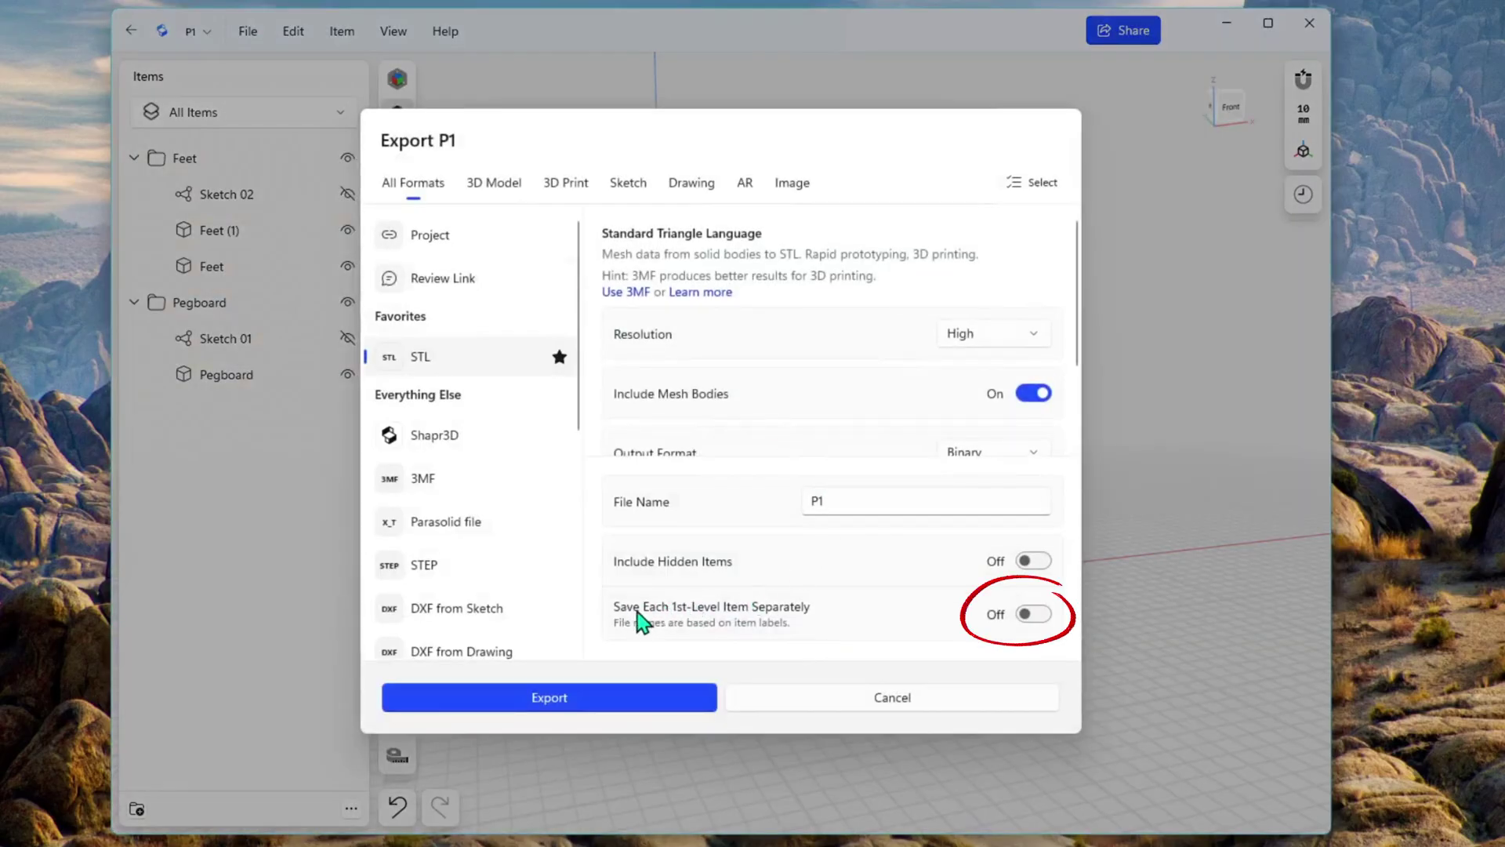
click(1033, 614)
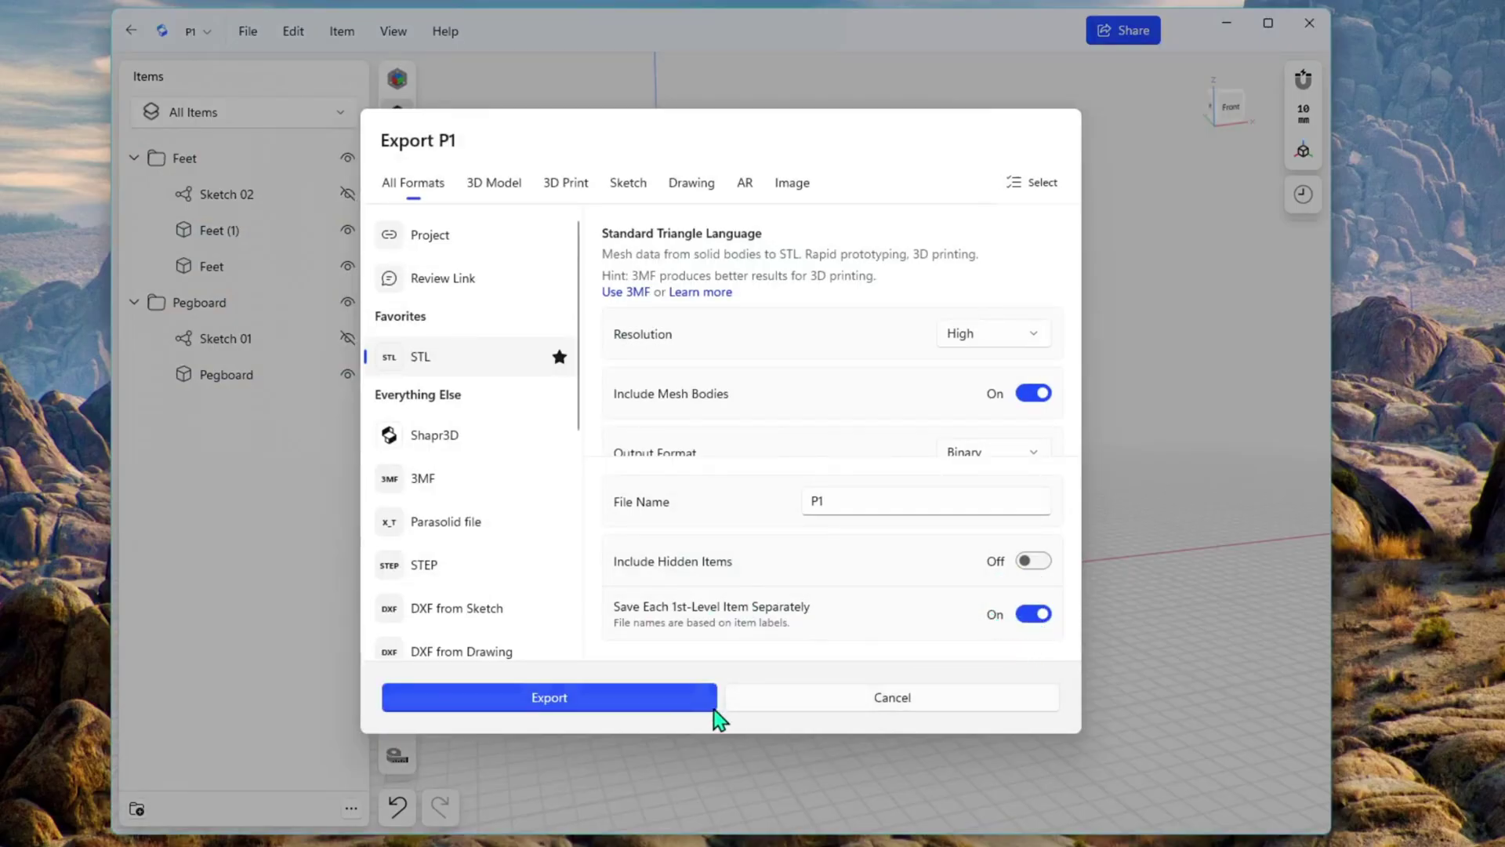
click(665, 704)
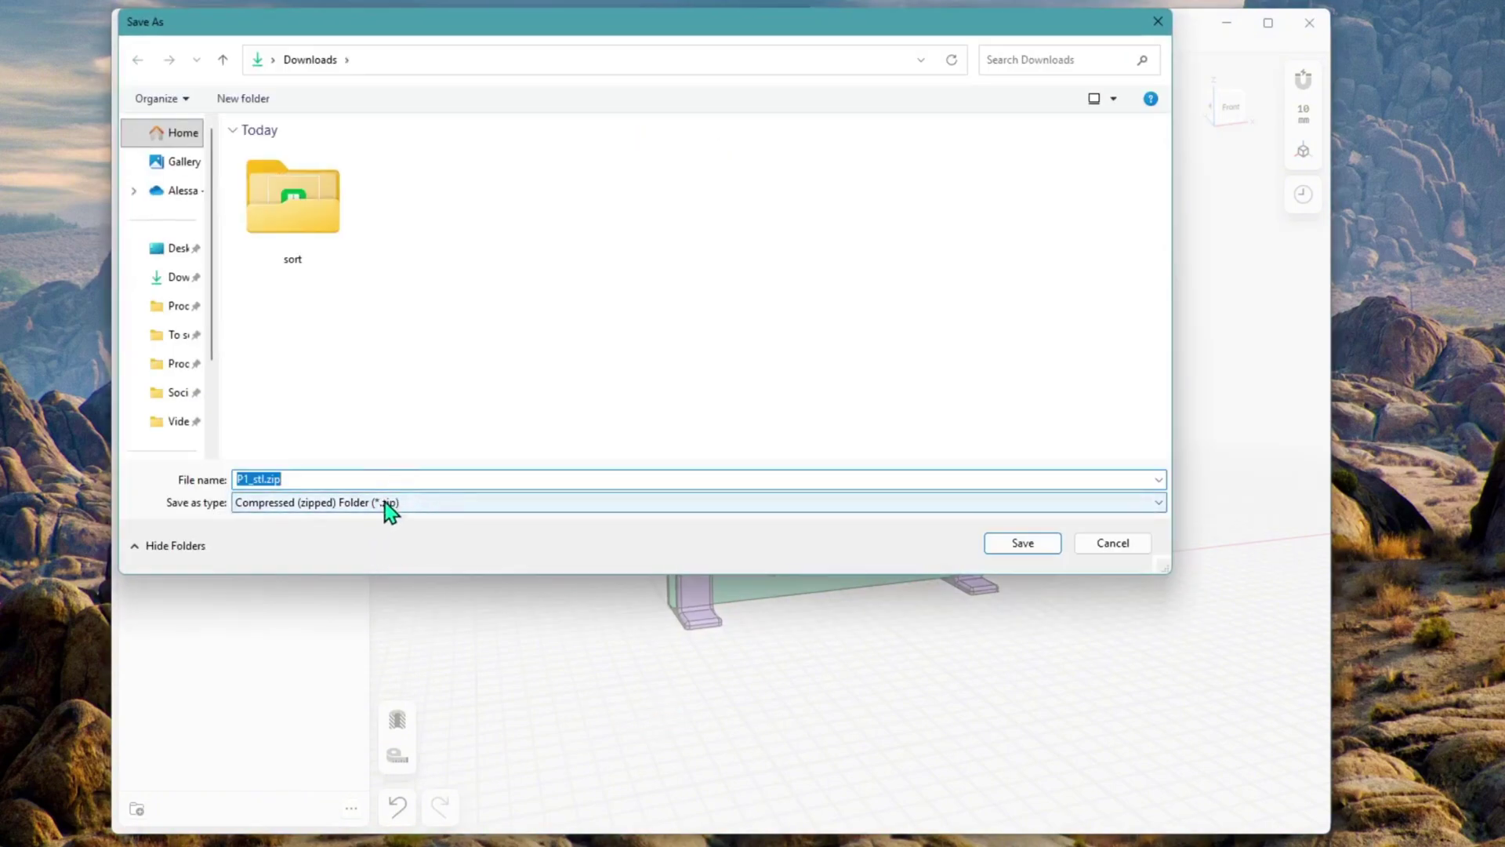
click(1014, 545)
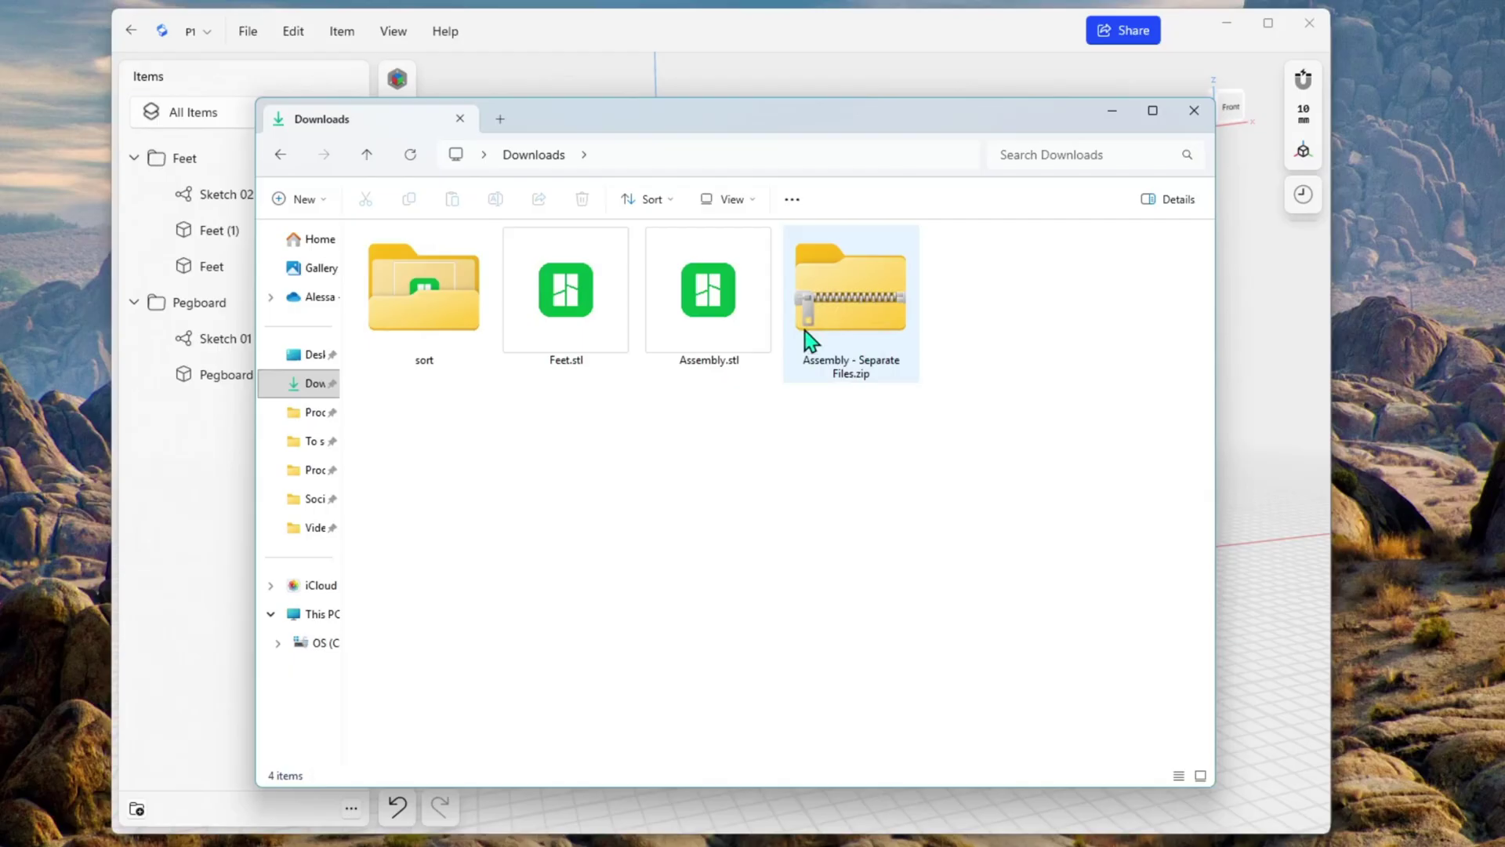
Extract the 'Assembly - Separate Files' zip and open the folder holding Feet.stl and Pegboard.stl.
click(867, 299)
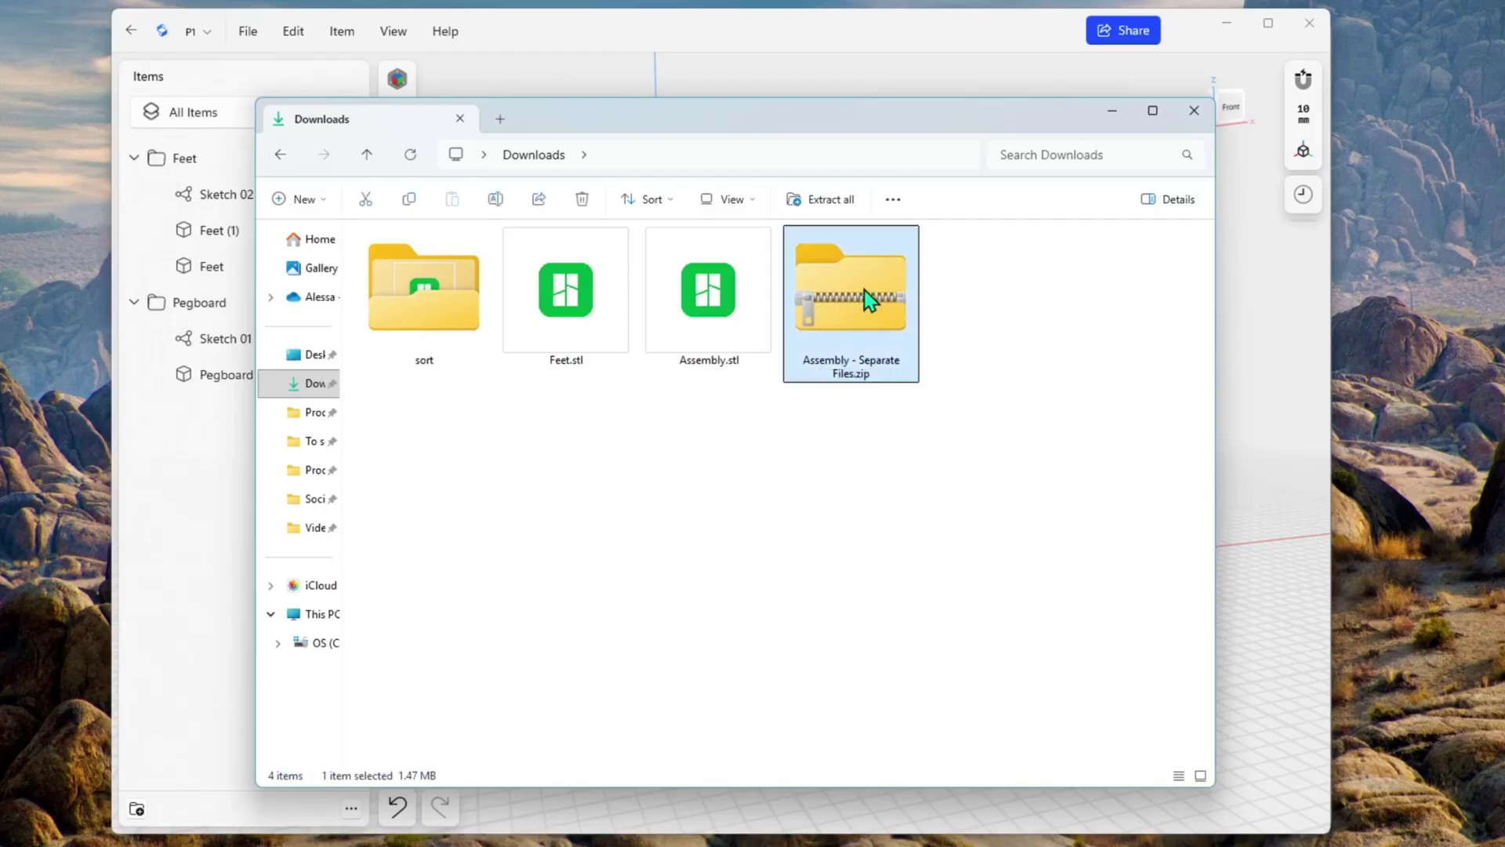
right_click(867, 300)
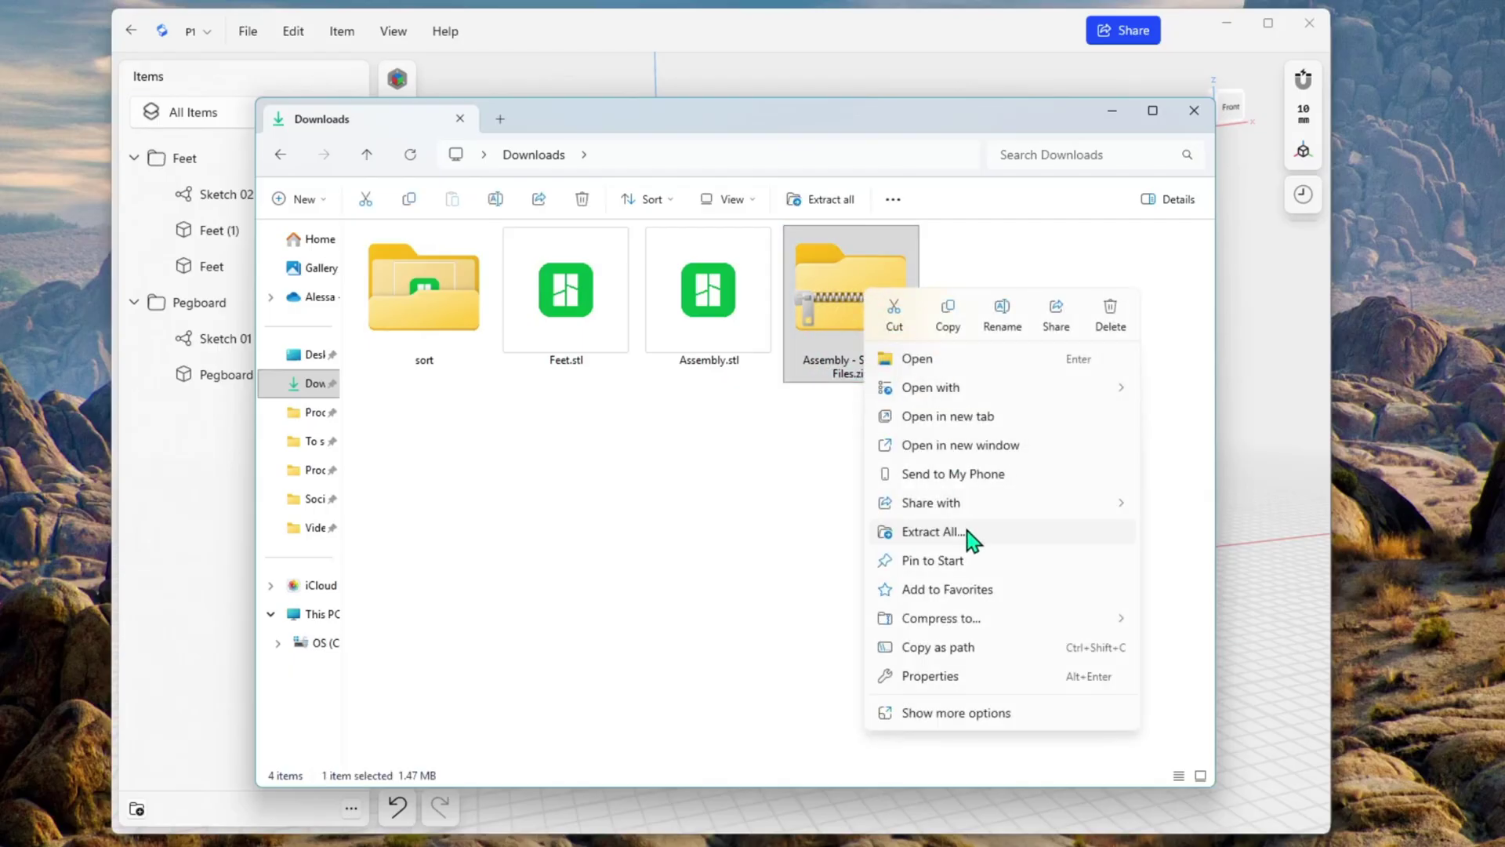
click(933, 532)
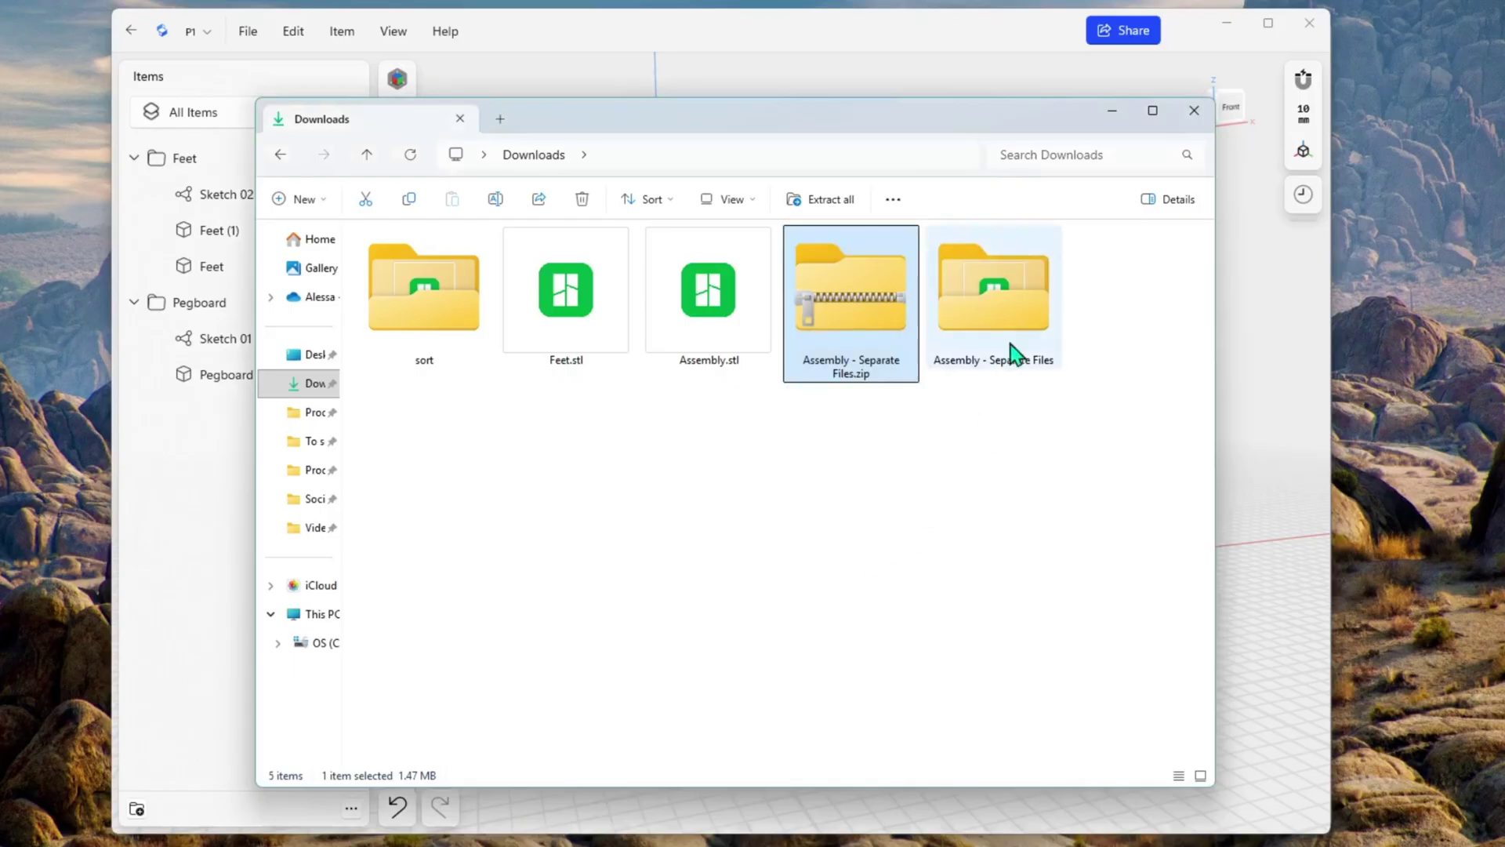
double_click(1013, 348)
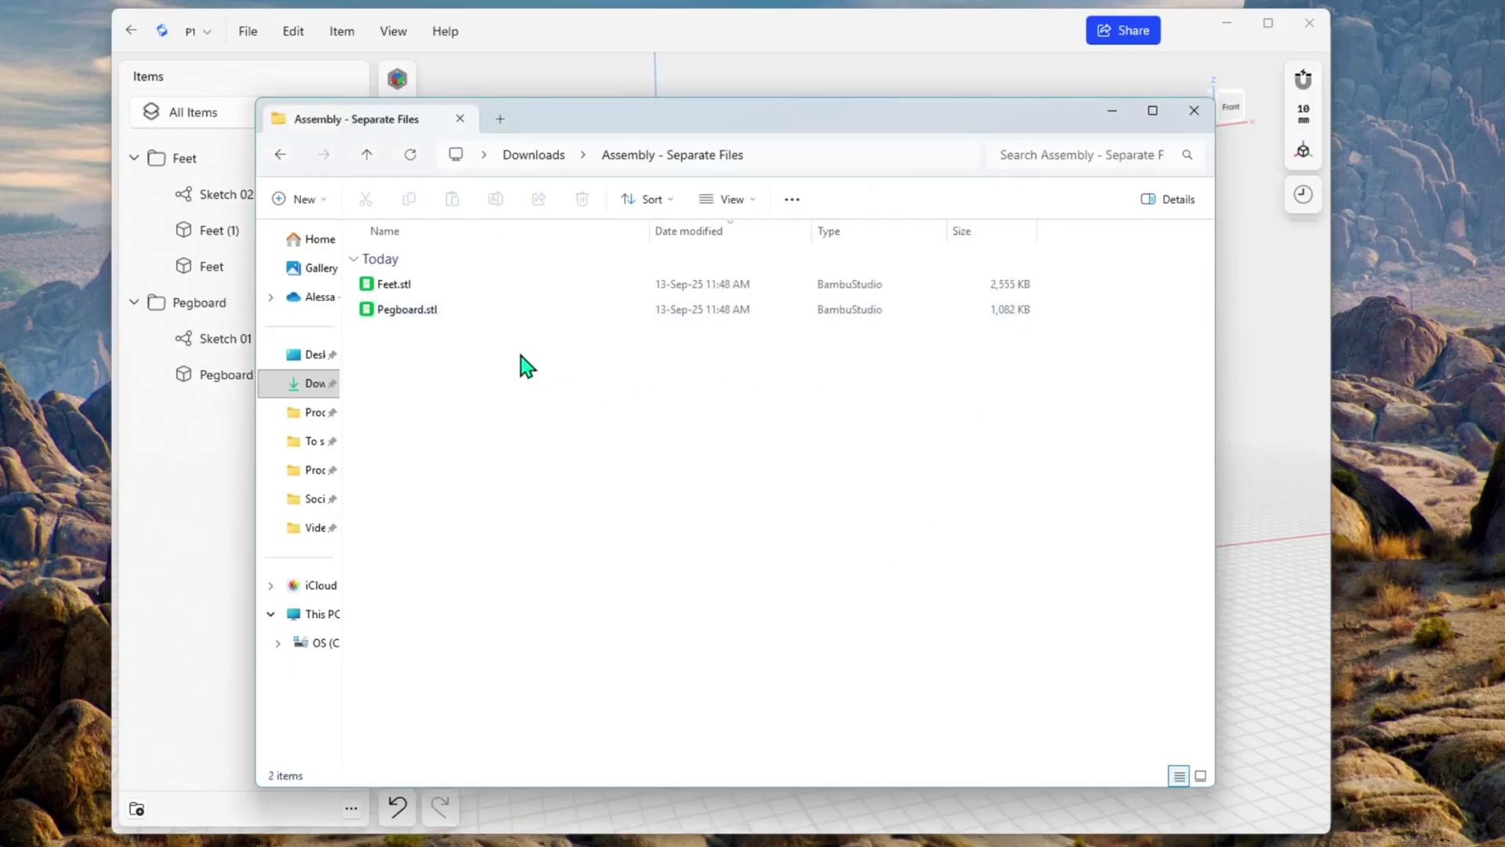
click(461, 307)
key(Up)
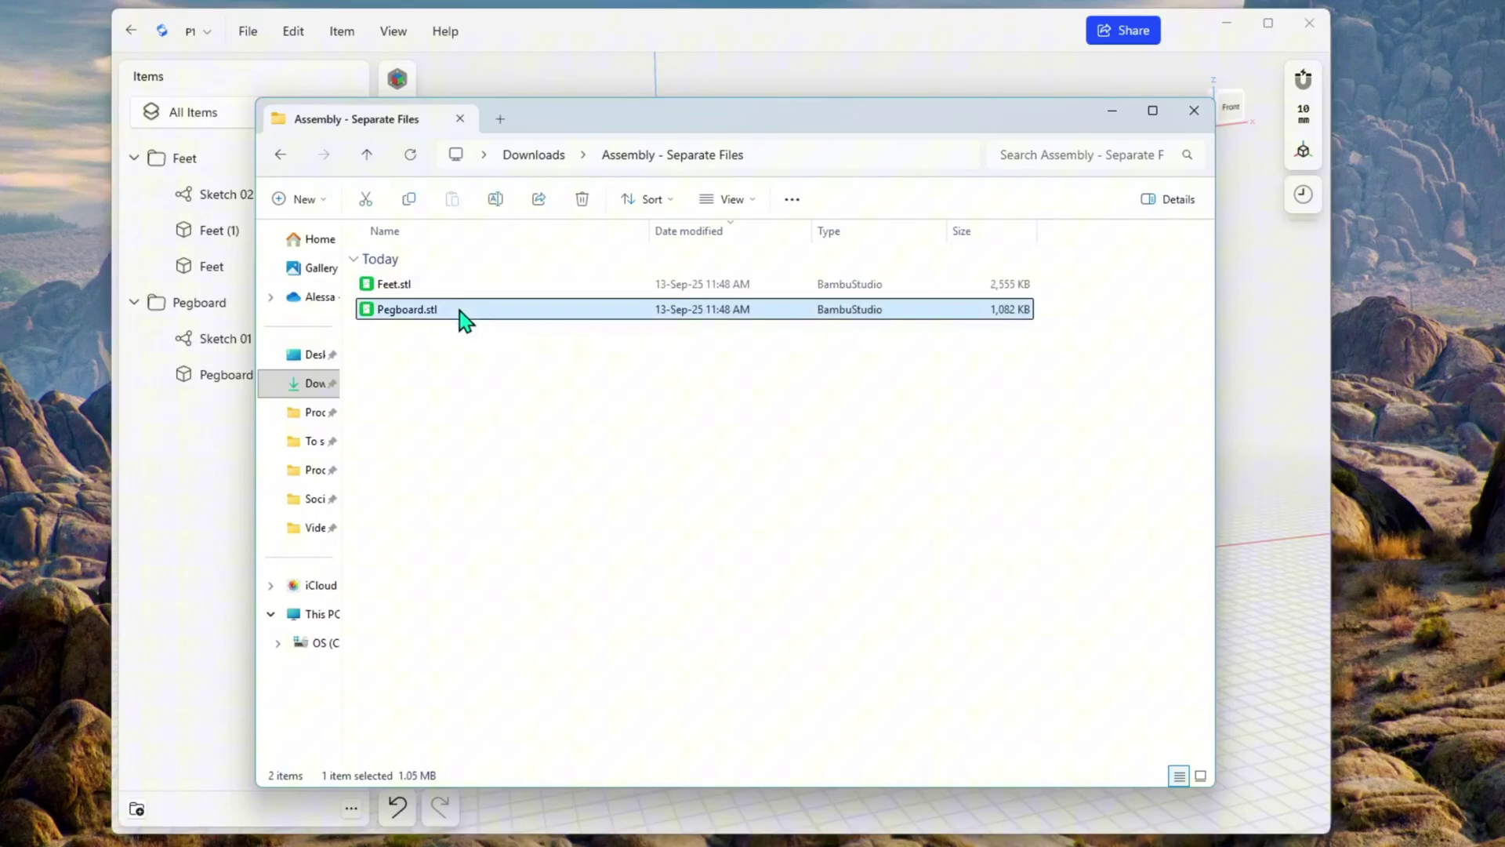
click(464, 373)
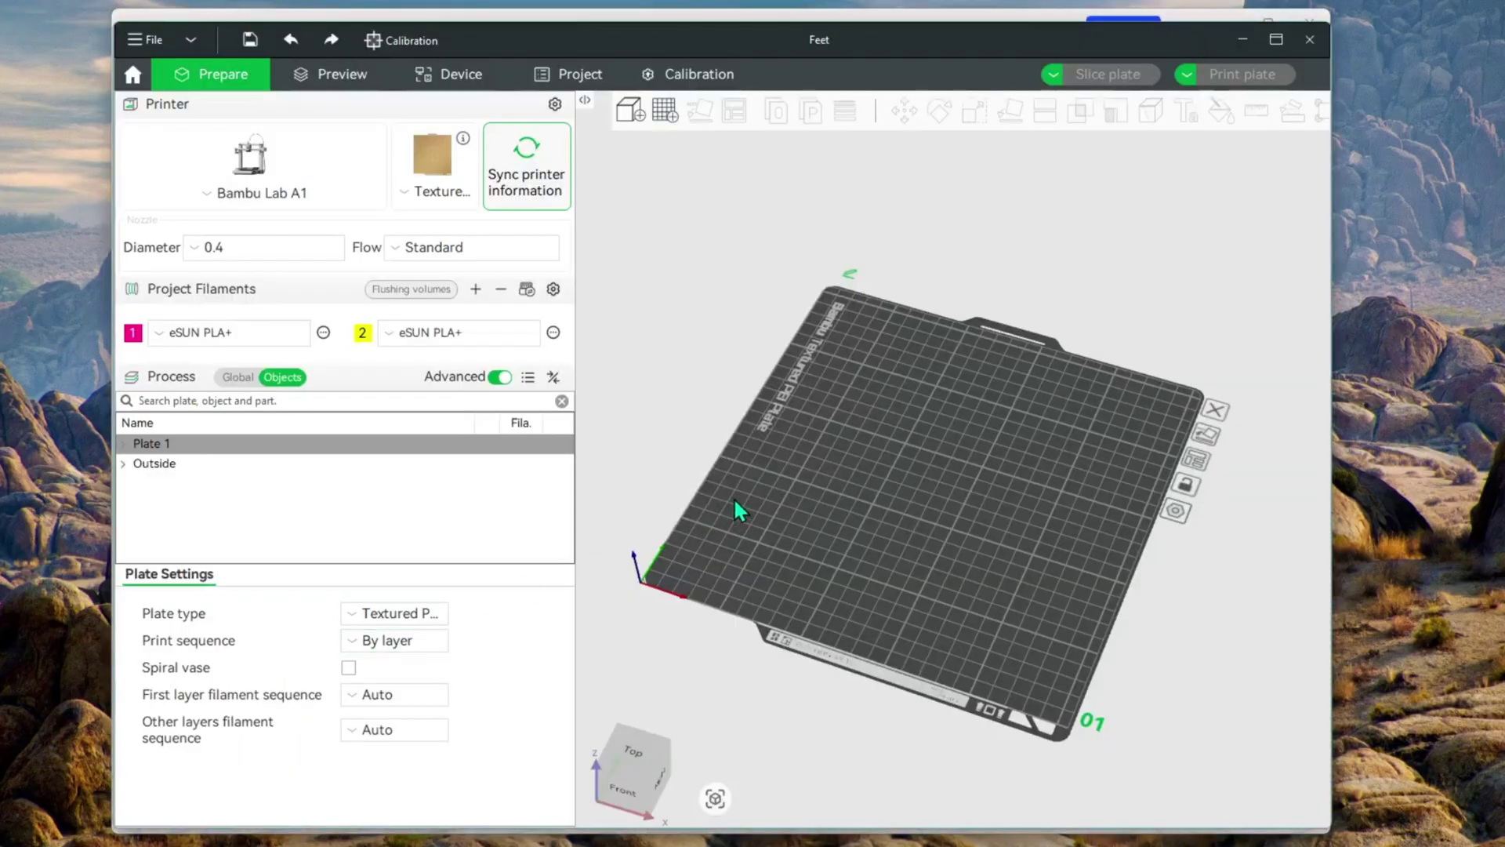
Import Feet.stl and Pegboard.stl from 'Assembly - Separate Files', answering No to load them separately.
click(631, 114)
double_click(567, 233)
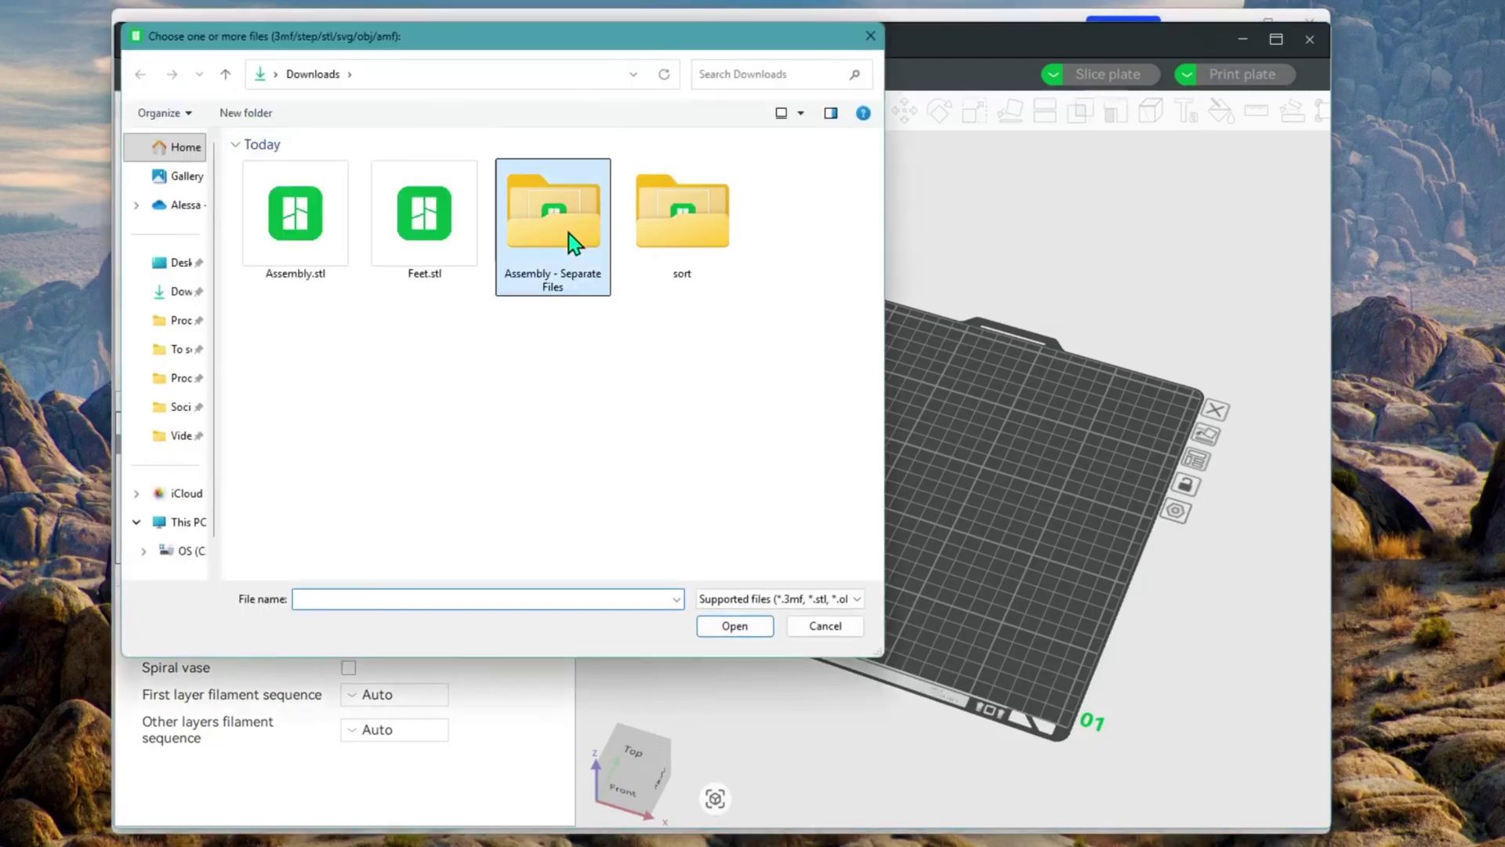
drag(388, 267, 271, 196)
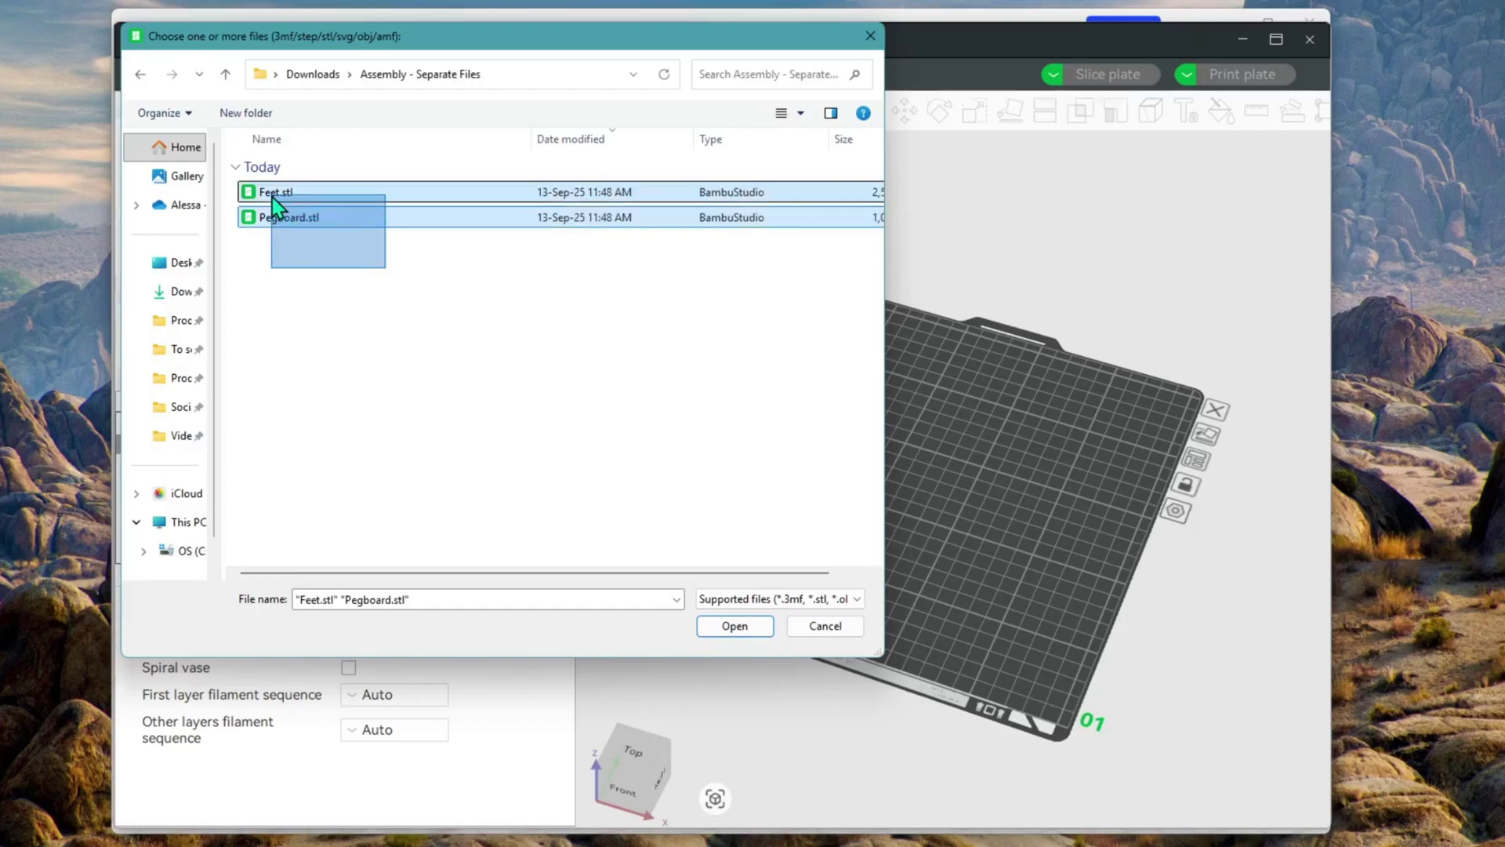
click(730, 632)
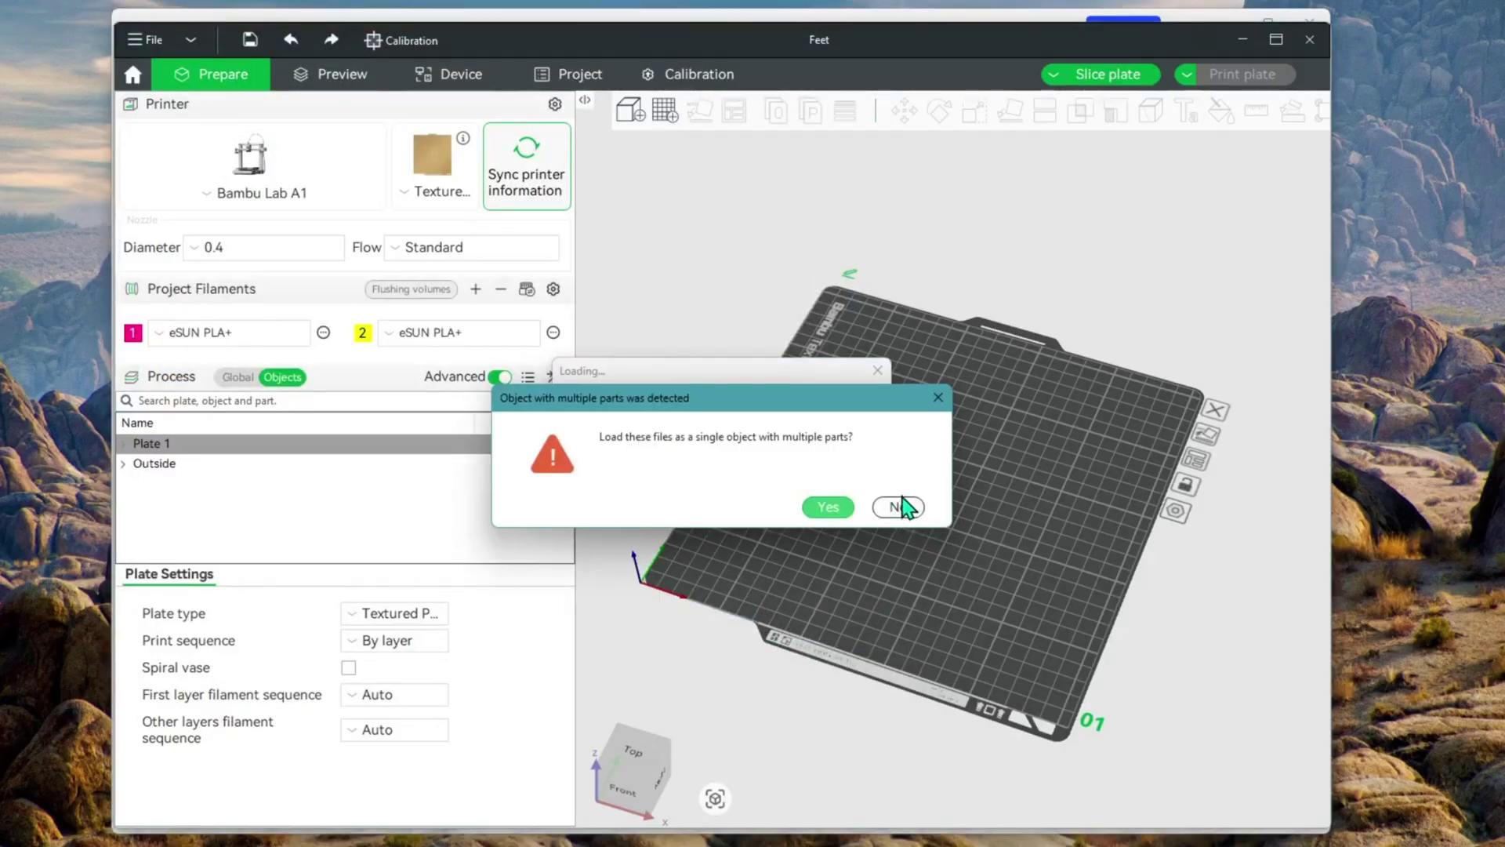
click(905, 508)
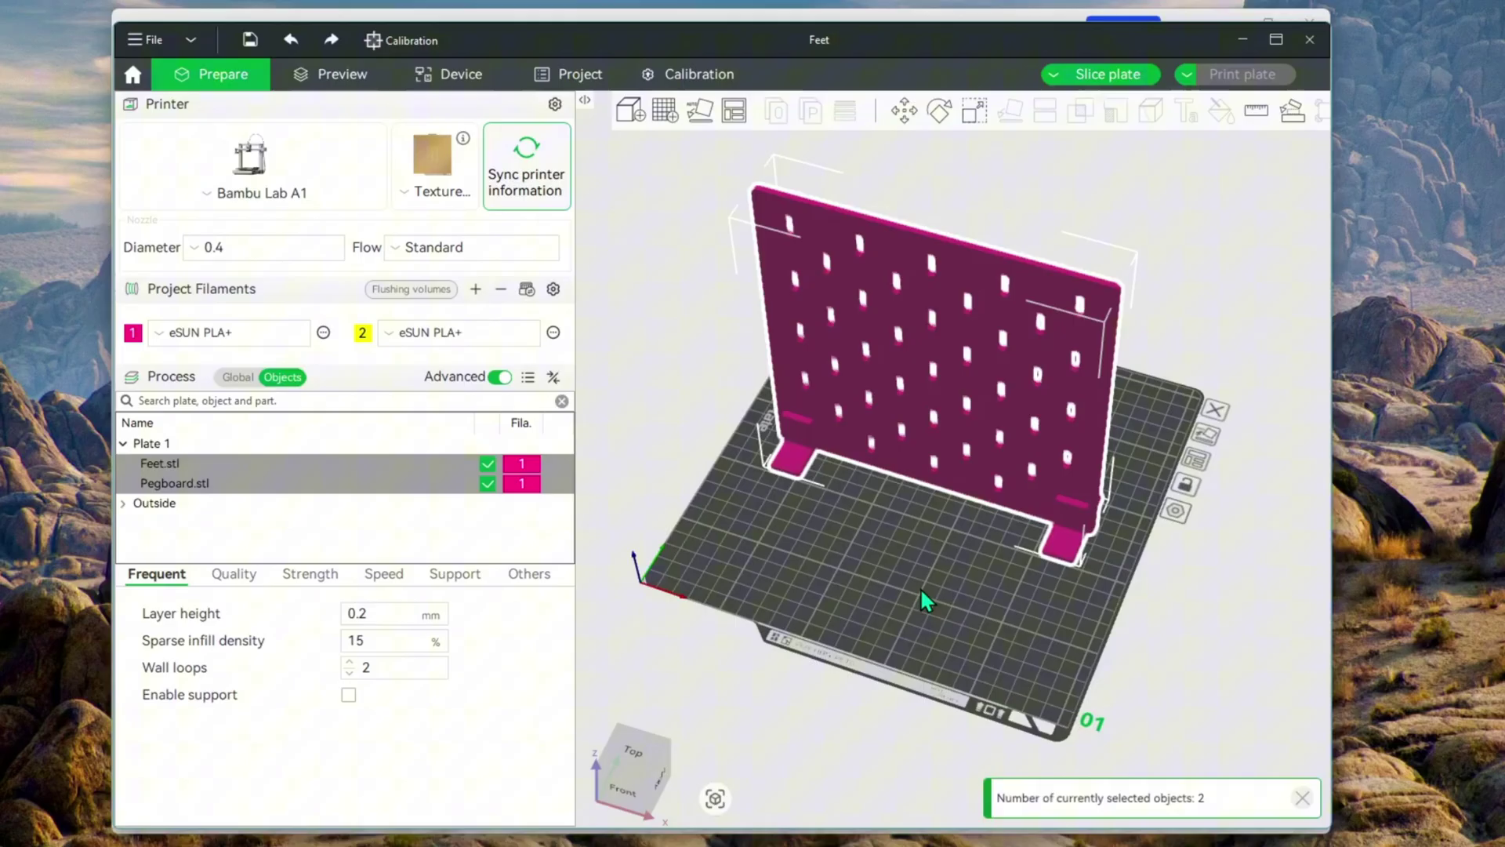
Select Pegboard.stl and Feet.stl in turn and orbit to a lower frontal angle.
click(920, 586)
click(274, 481)
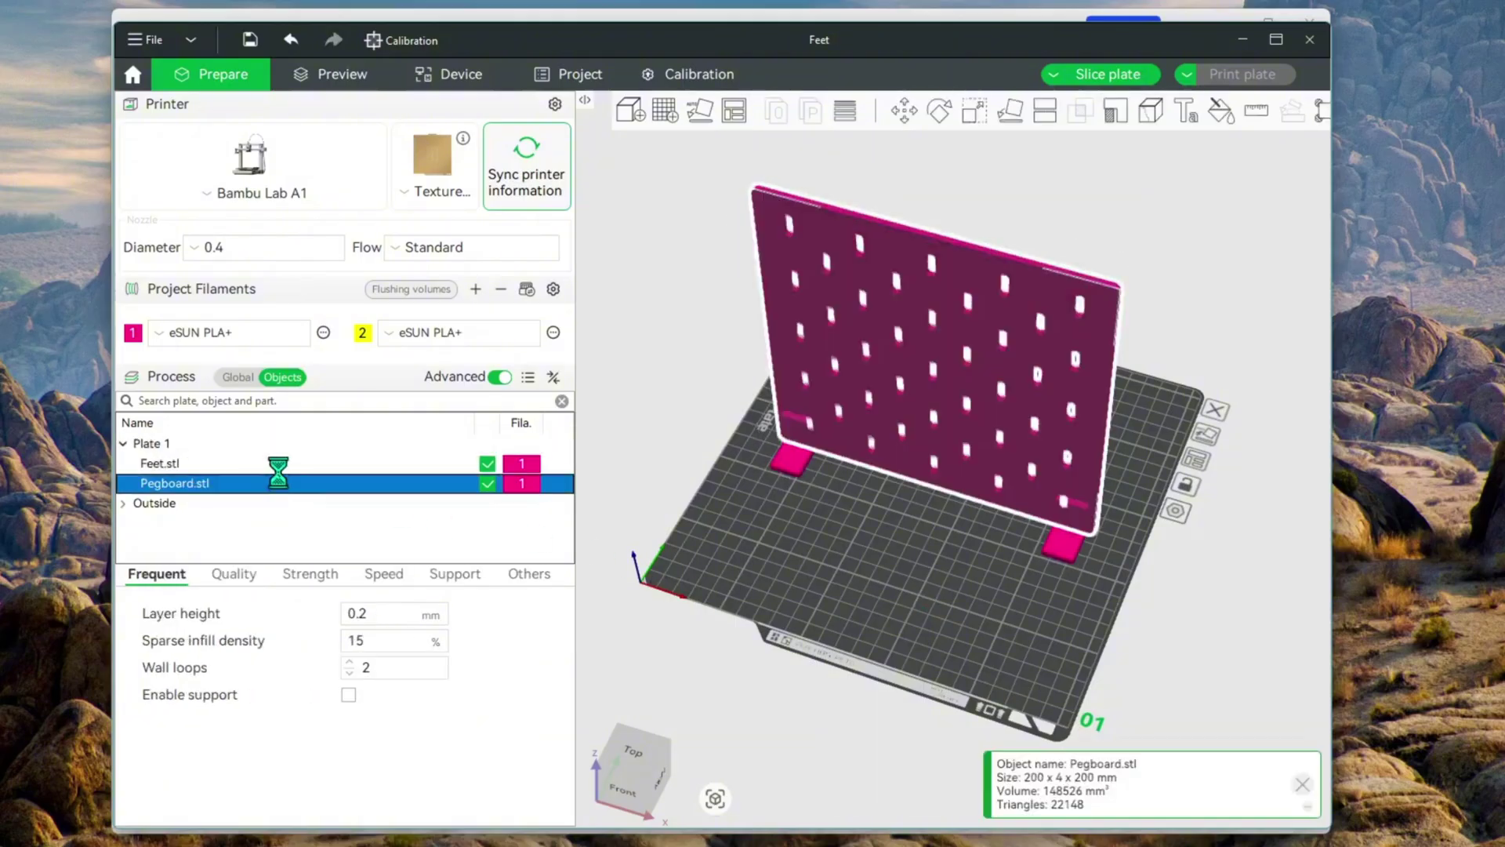
click(286, 484)
click(296, 470)
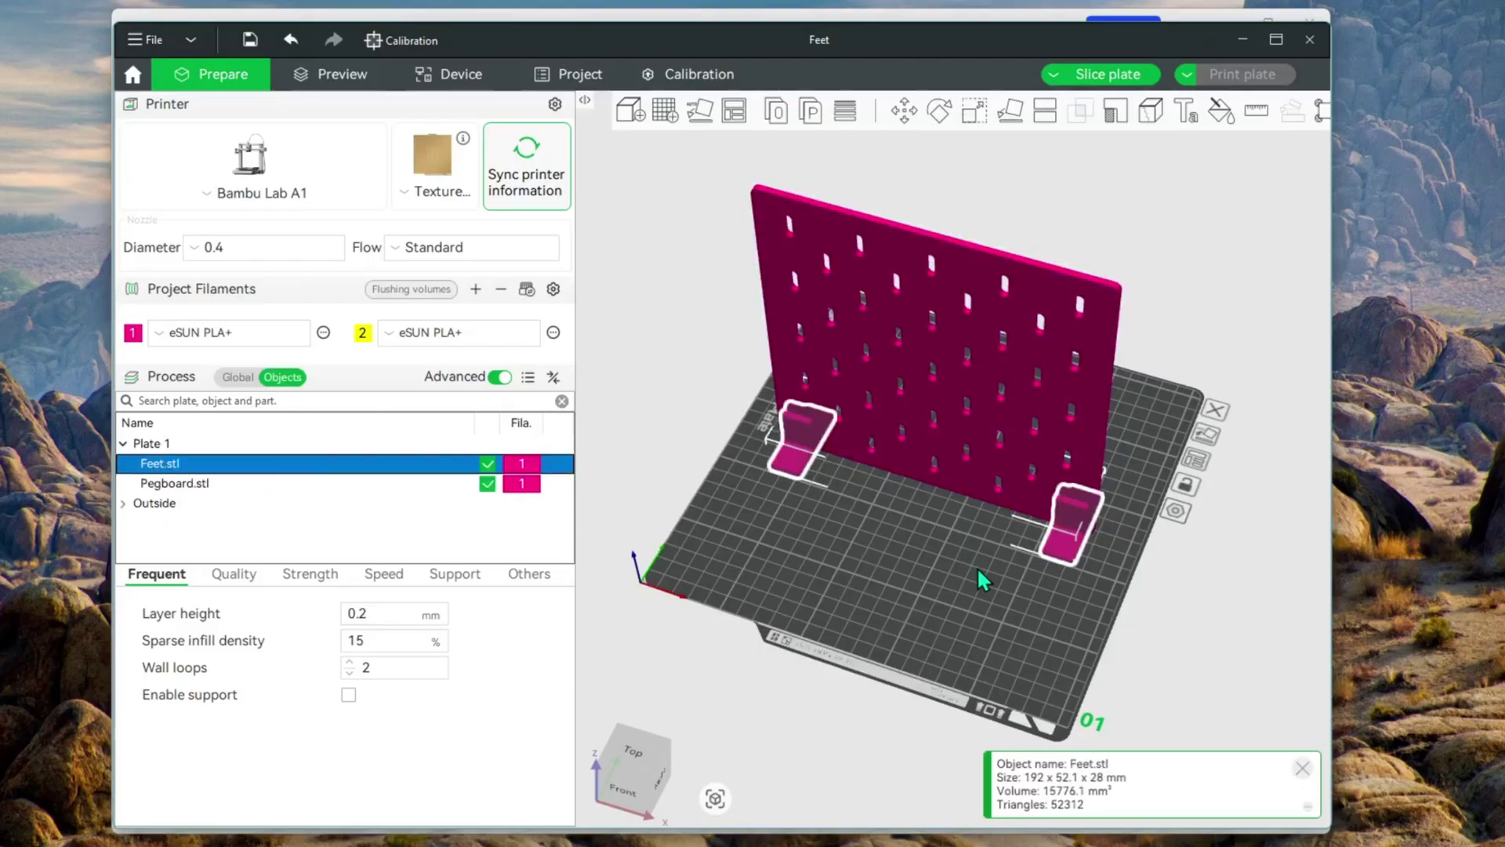
drag(925, 608, 898, 586)
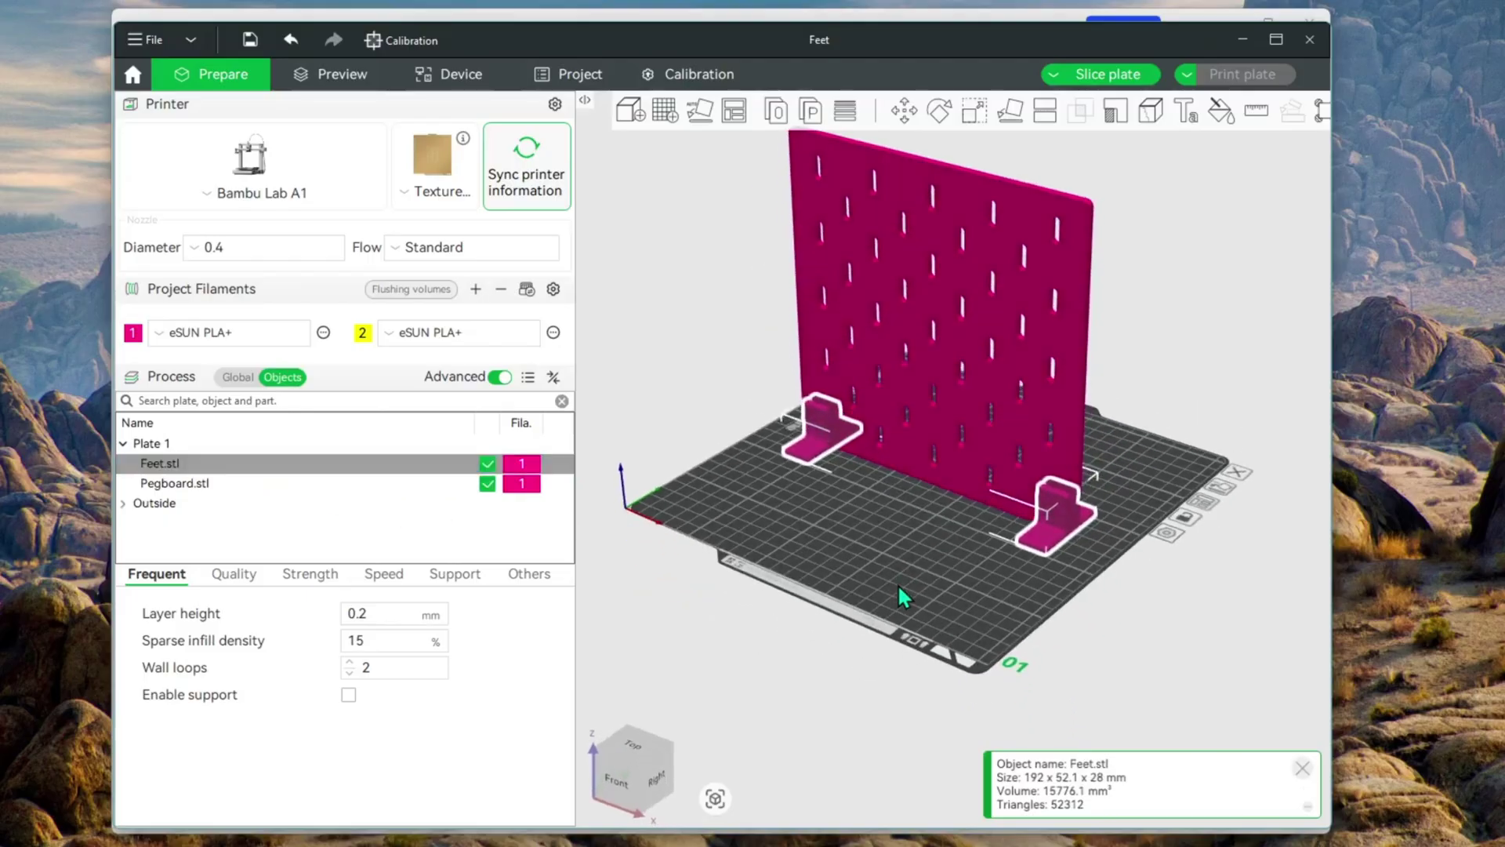
Drag both feet forward on the bed, clear of the pegboard.
click(873, 574)
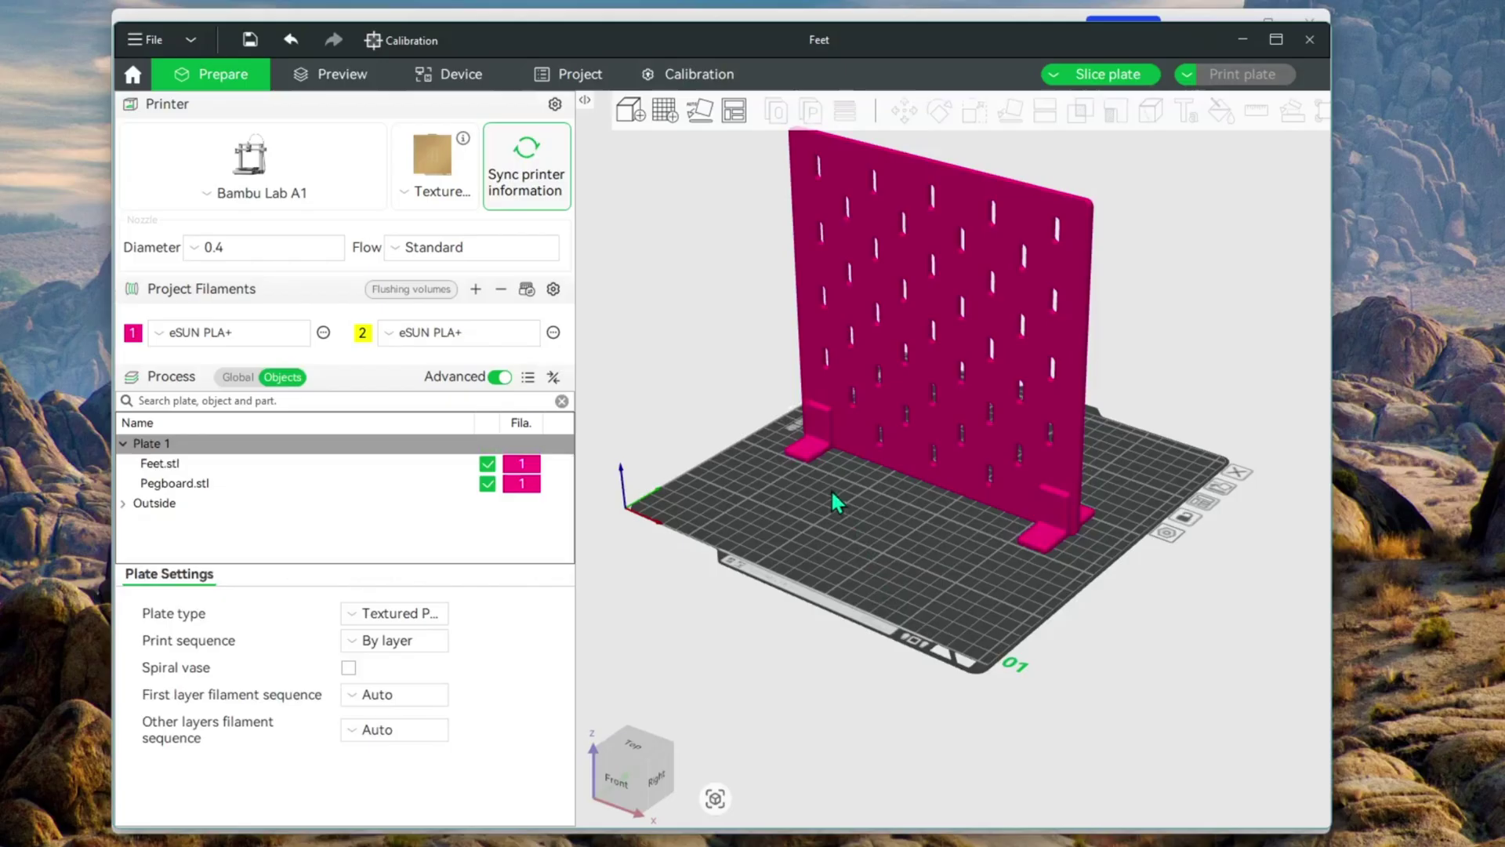
click(815, 466)
drag(808, 455, 762, 540)
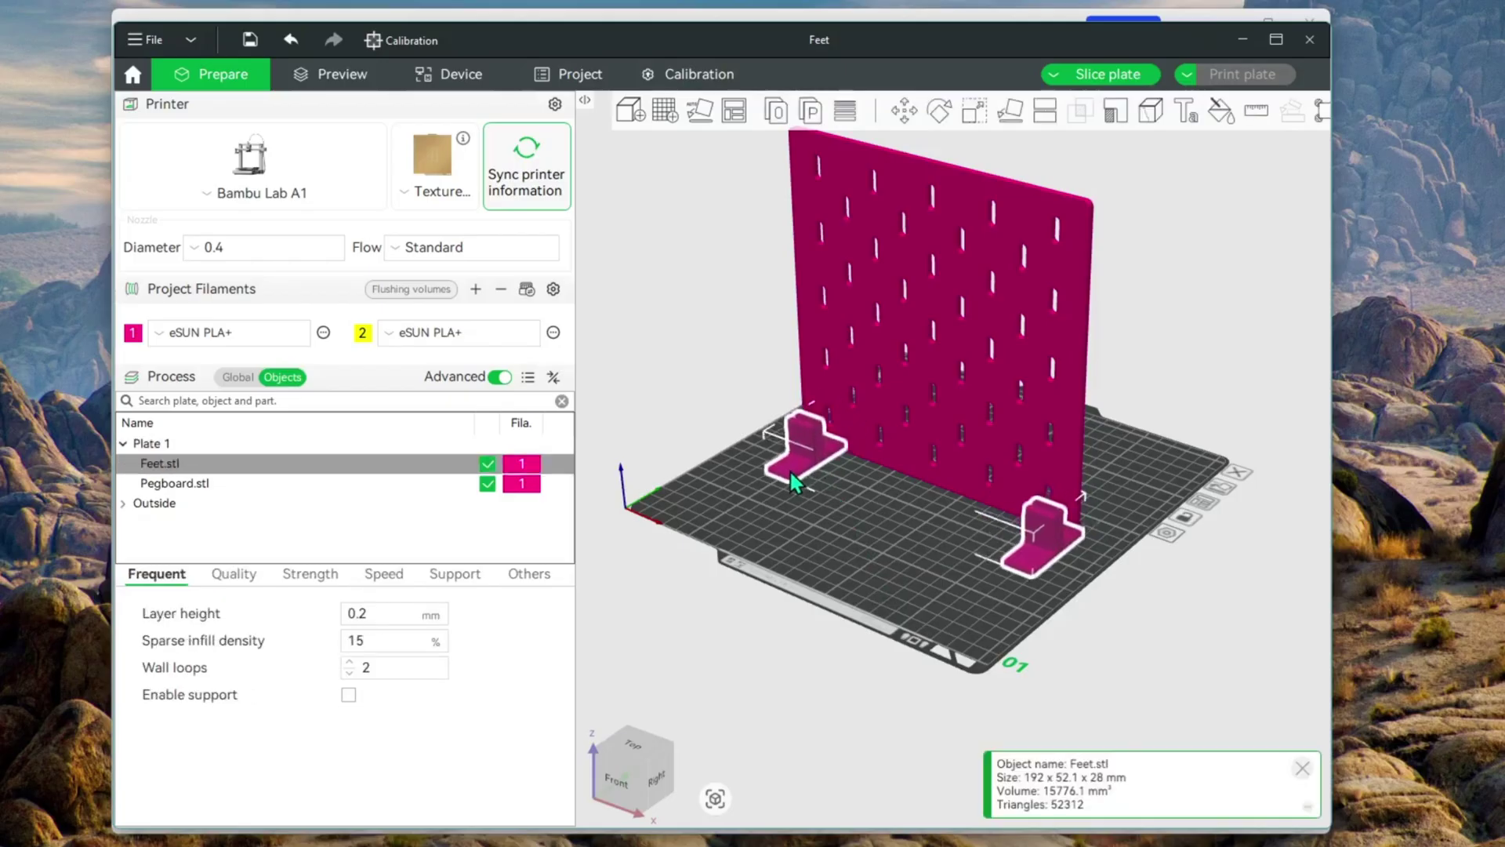
click(761, 530)
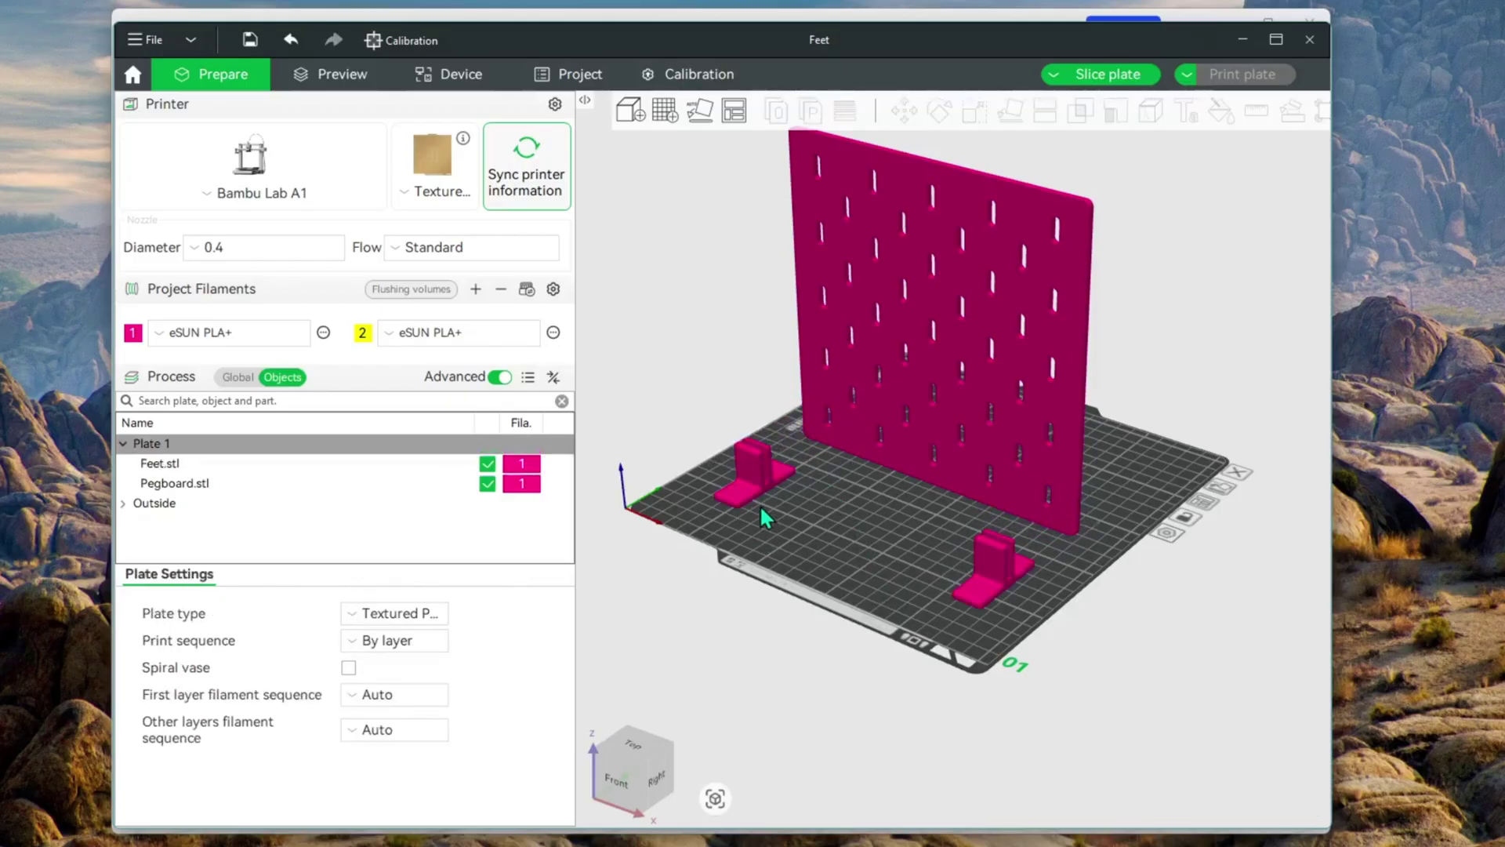
click(757, 479)
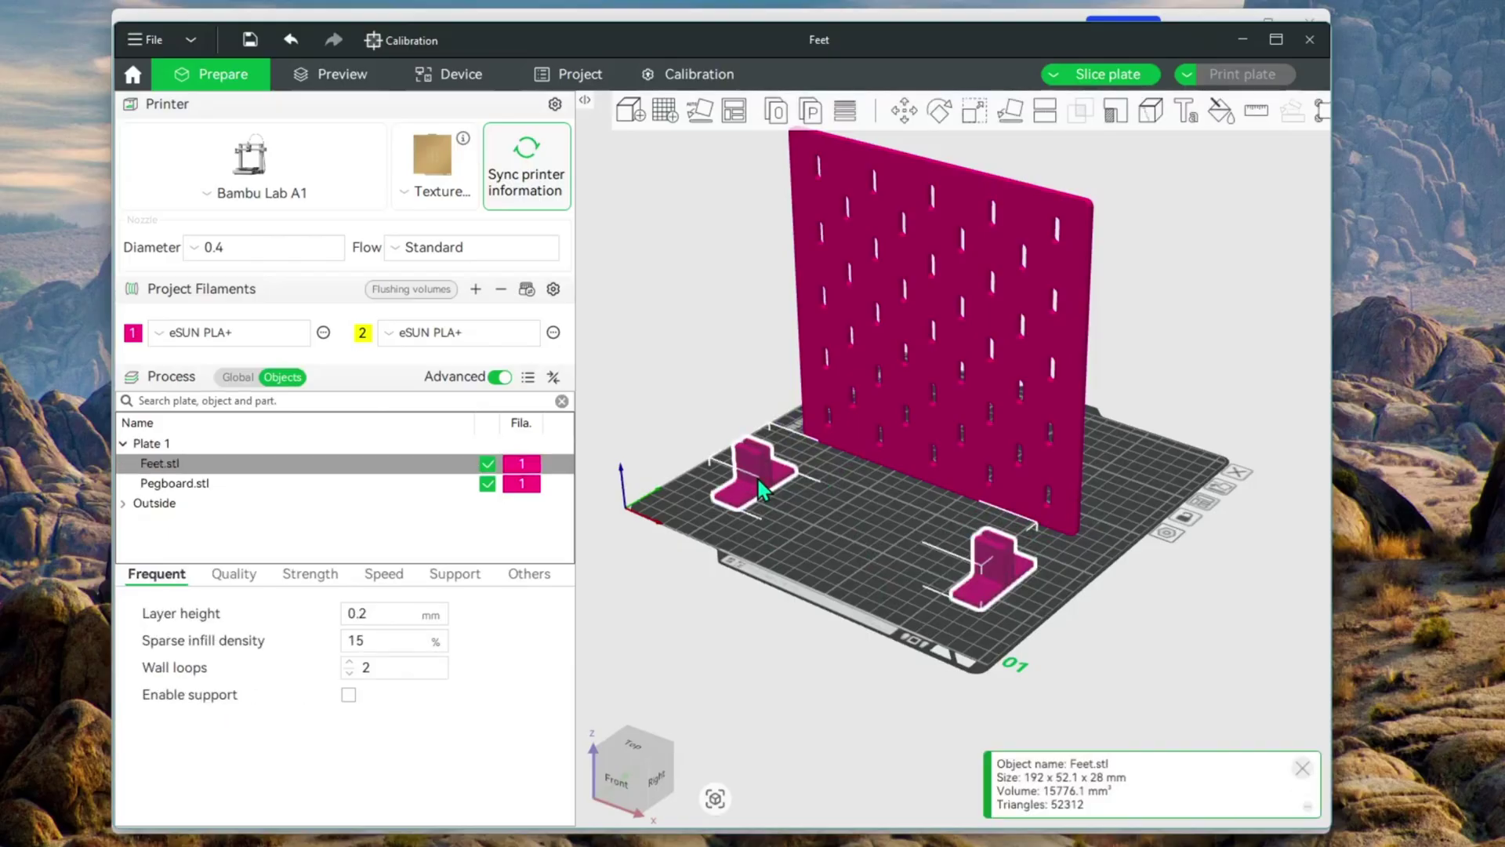
right_click(762, 489)
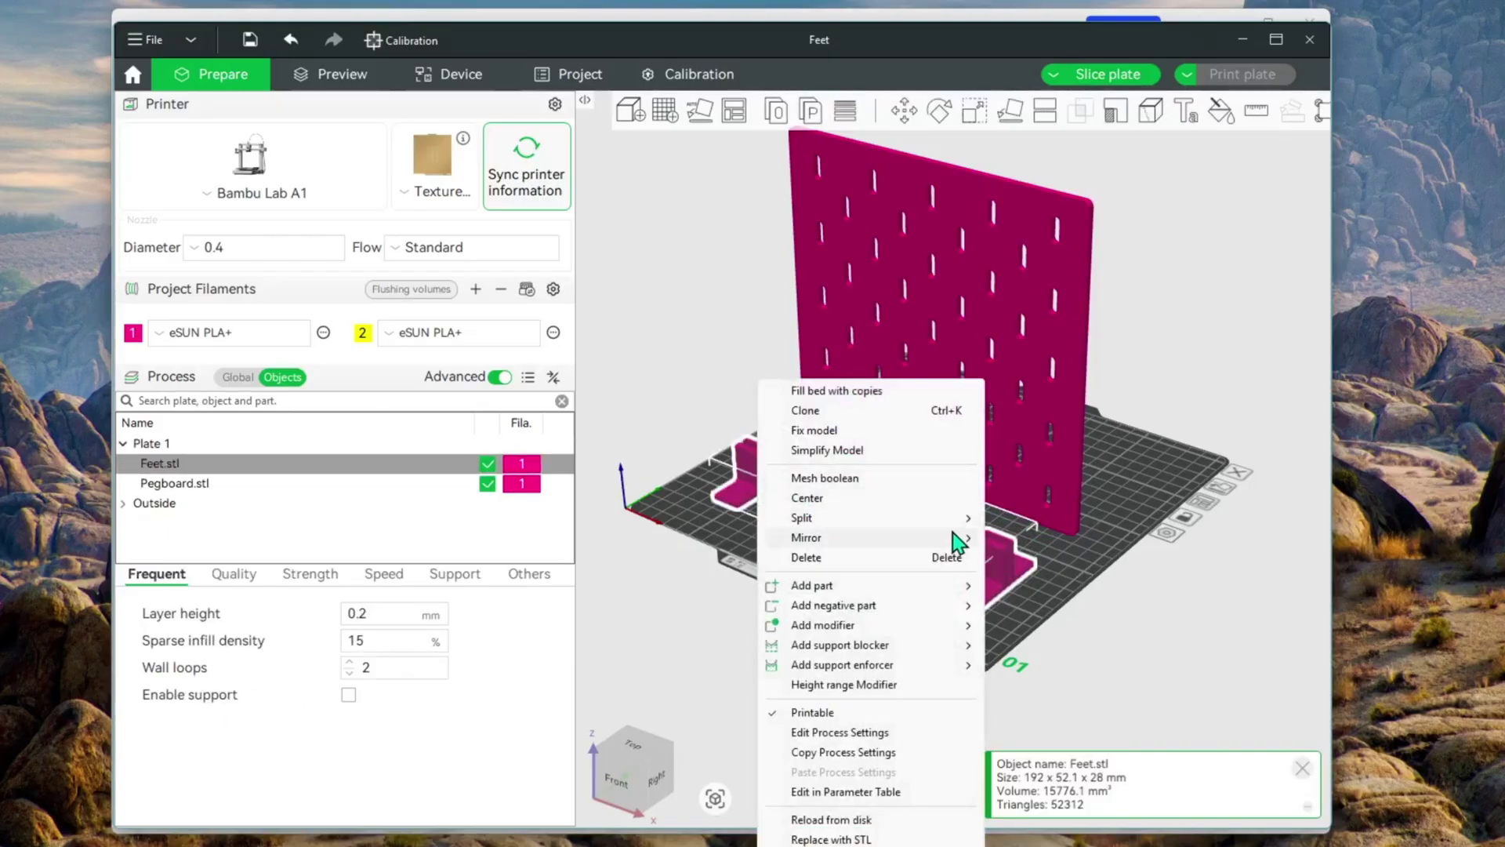
mouse_move(823, 517)
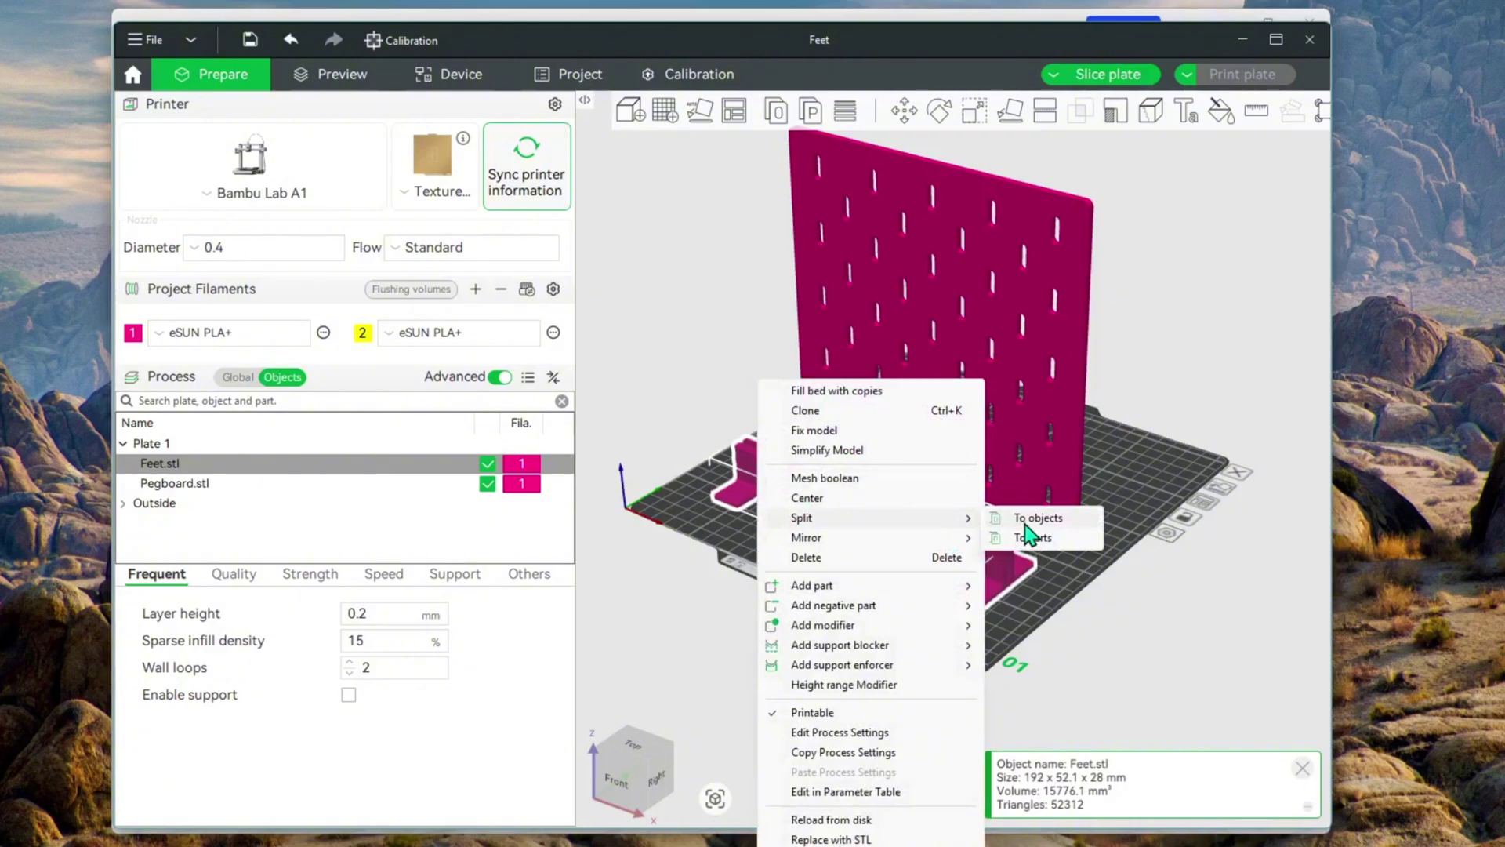
Split the feet into objects Feet.stl_1 and Feet.stl_2, placing the second beside the first.
click(1026, 519)
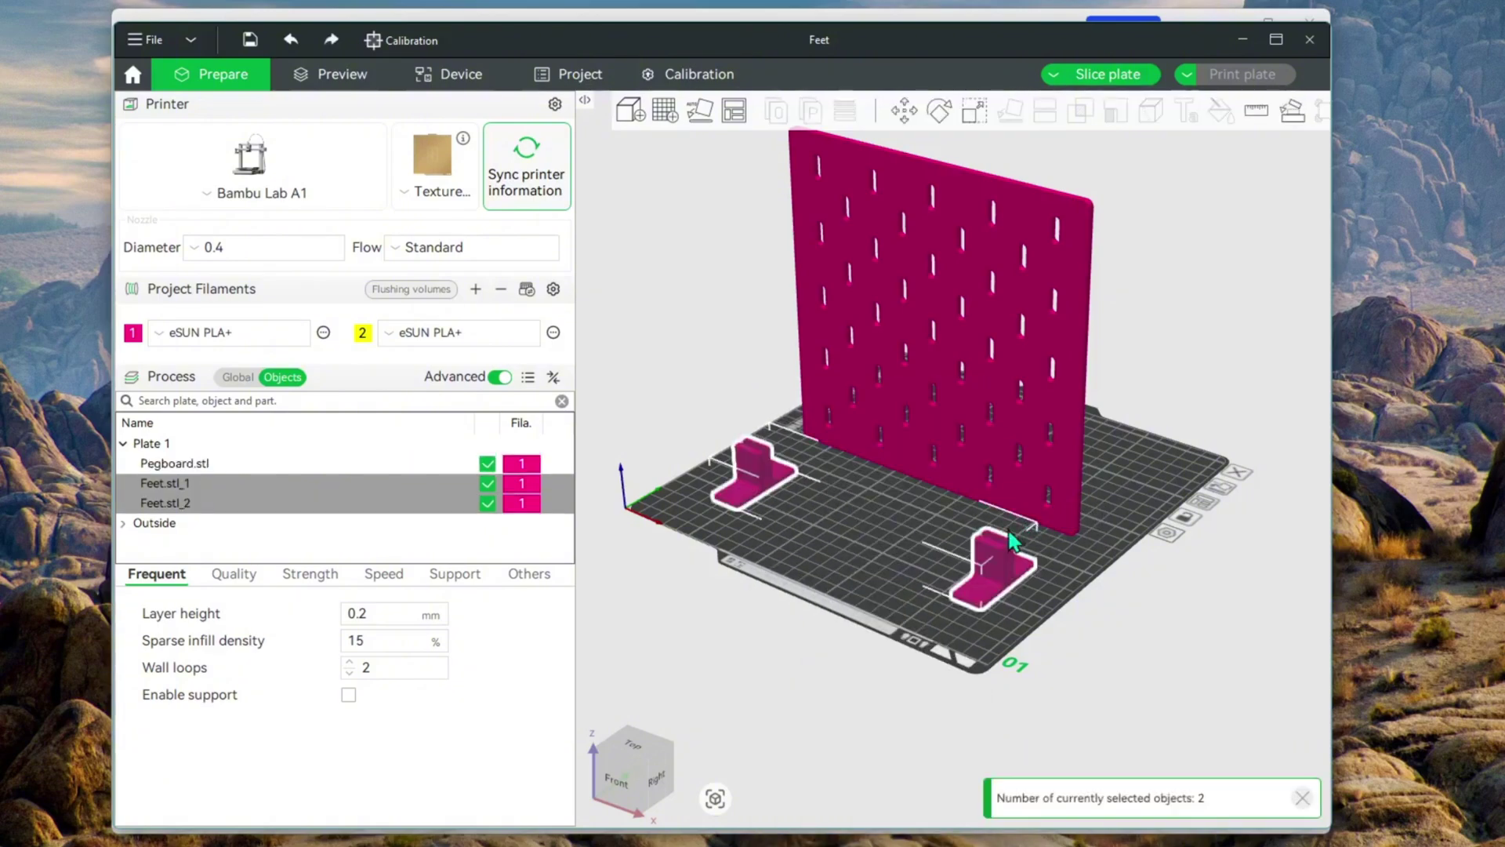
click(844, 564)
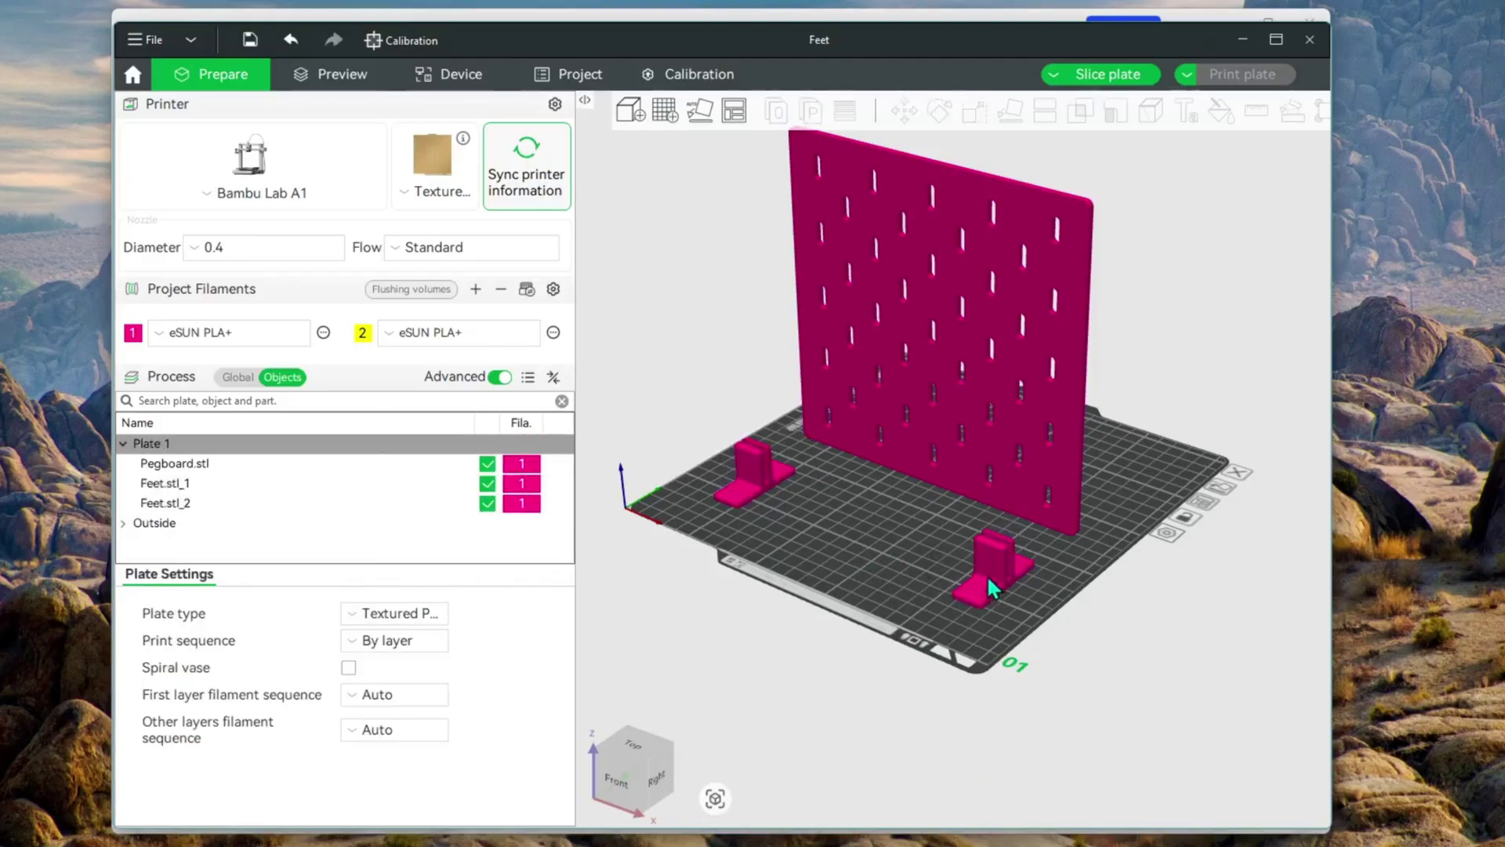
drag(986, 575, 812, 523)
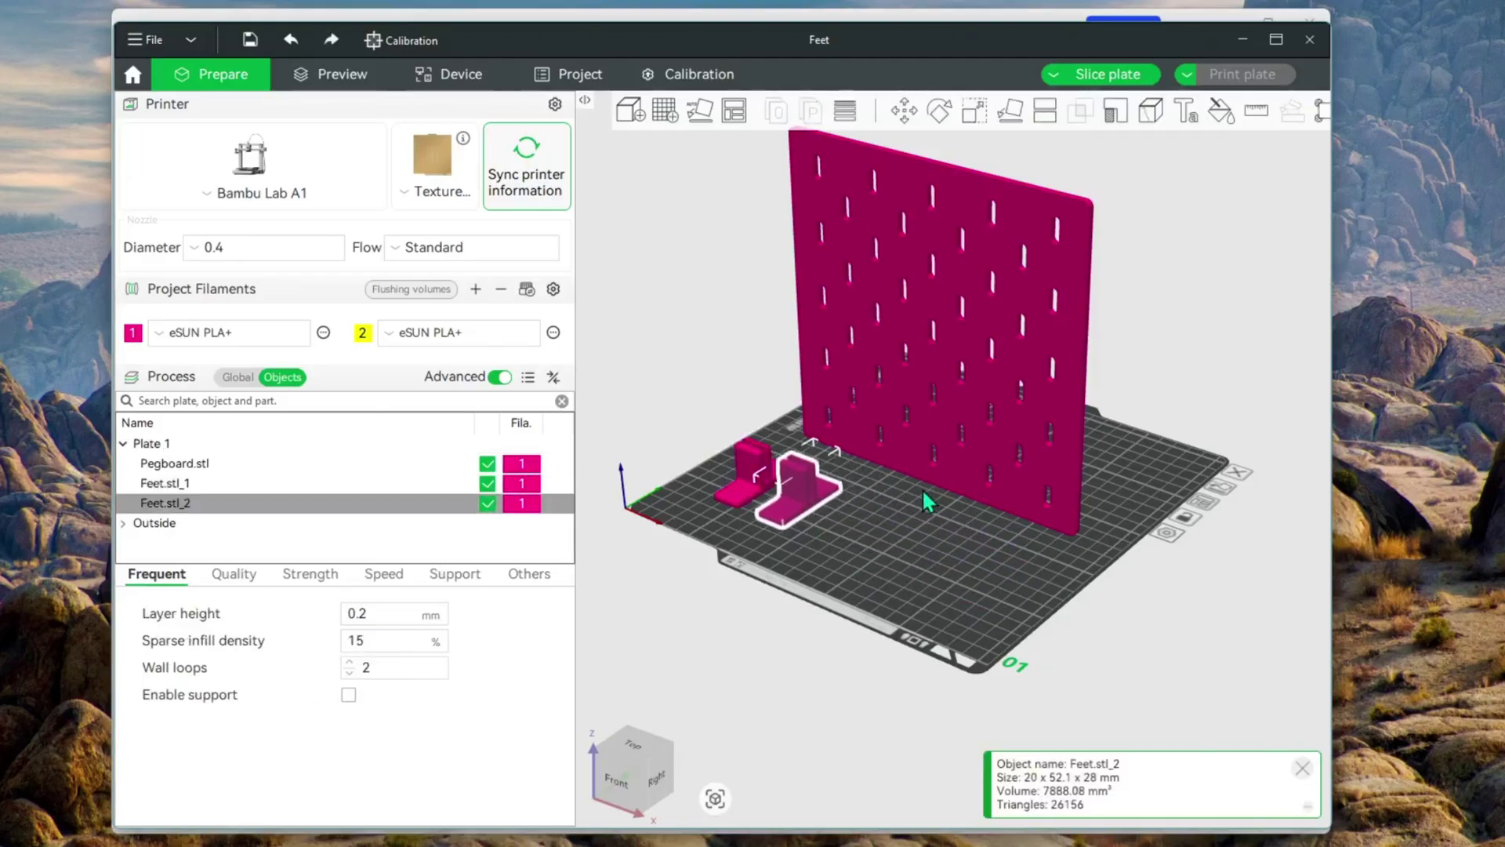
Lay the pegboard flat on its broad face.
click(954, 487)
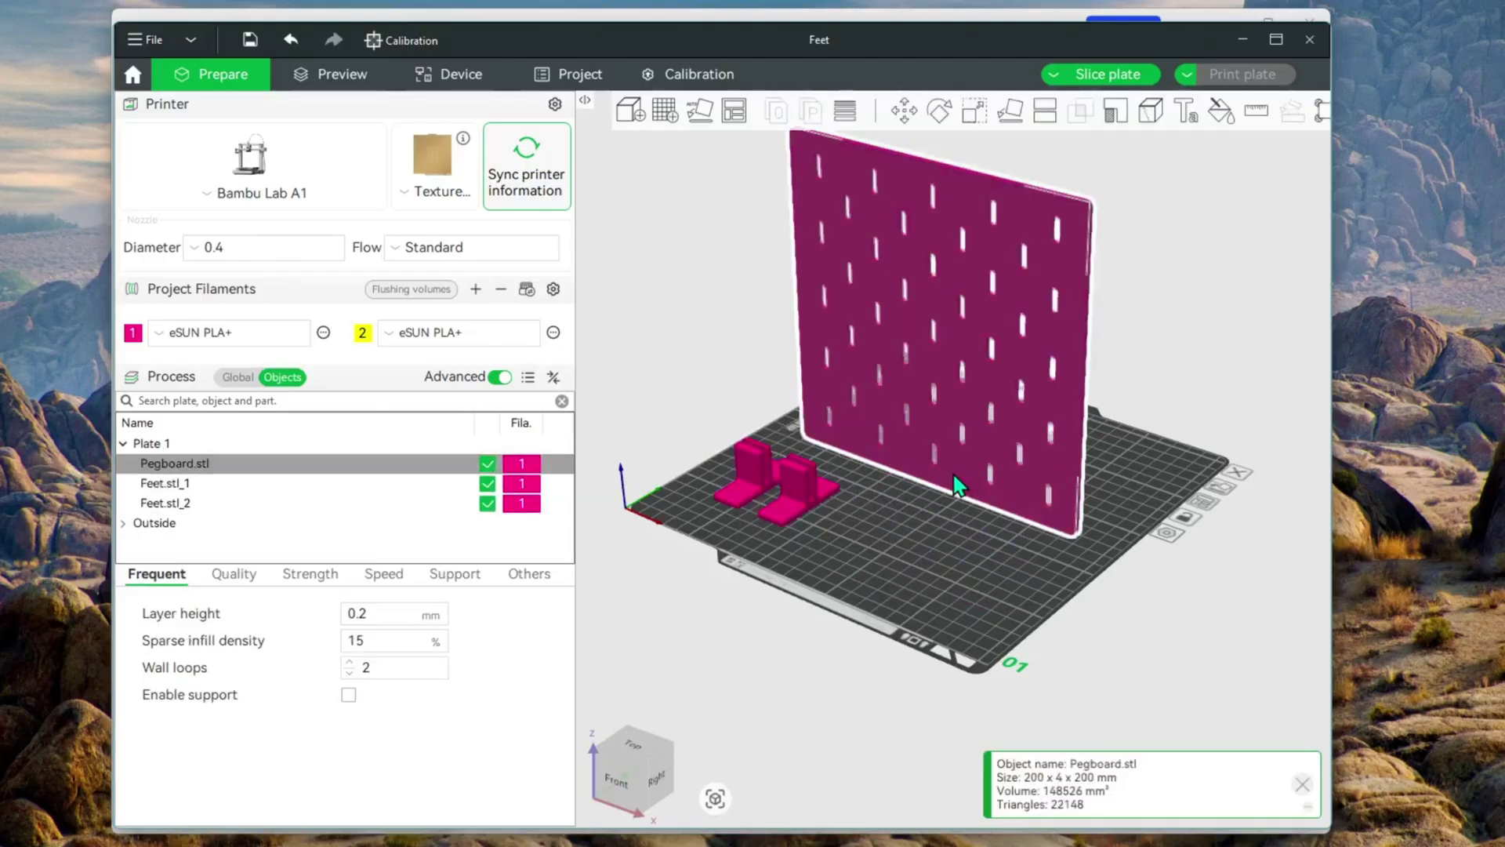
click(1006, 116)
click(957, 298)
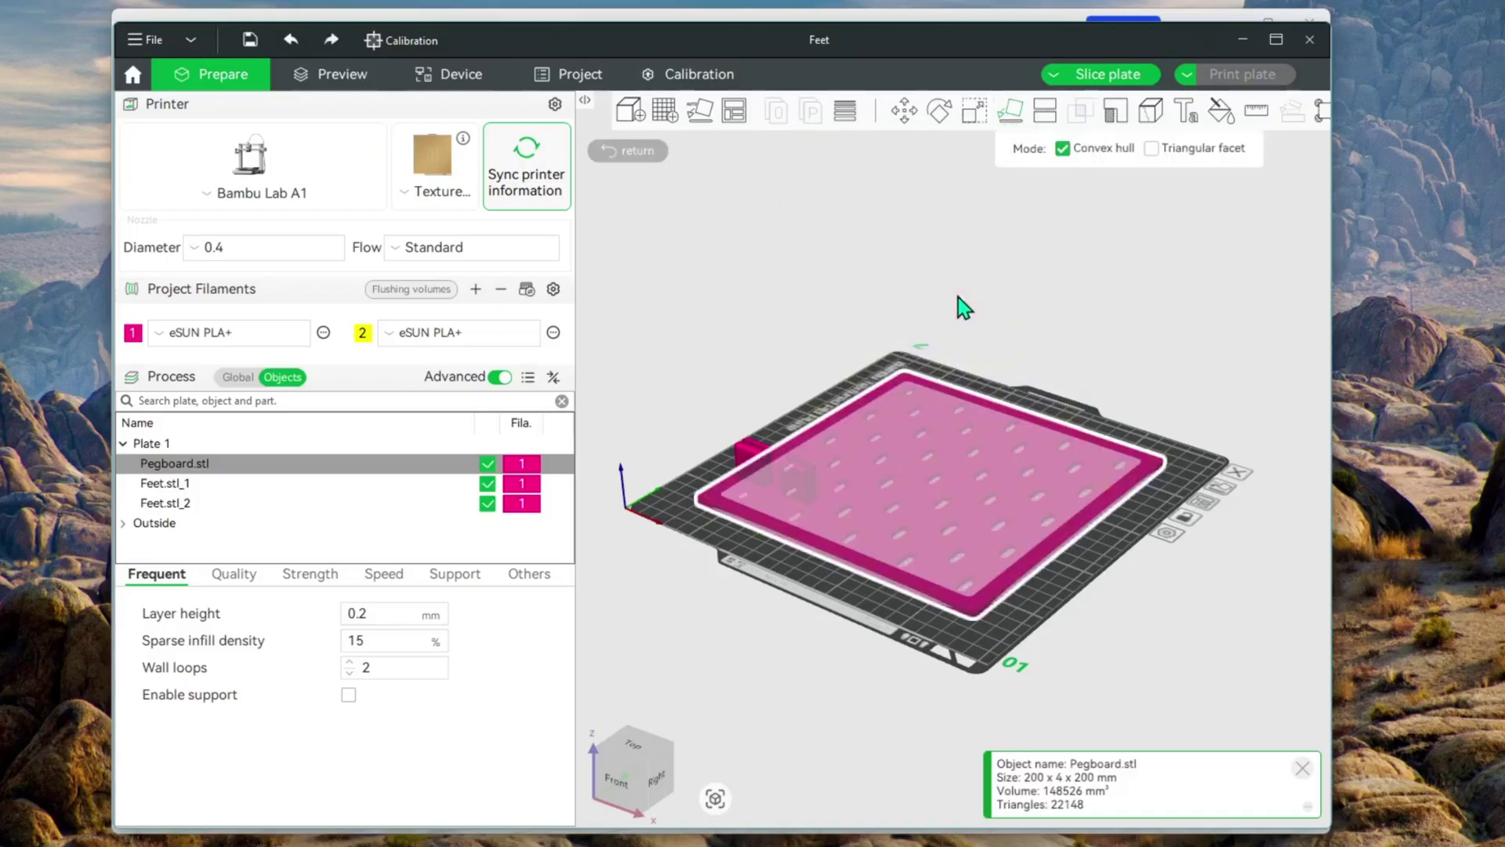
click(1145, 531)
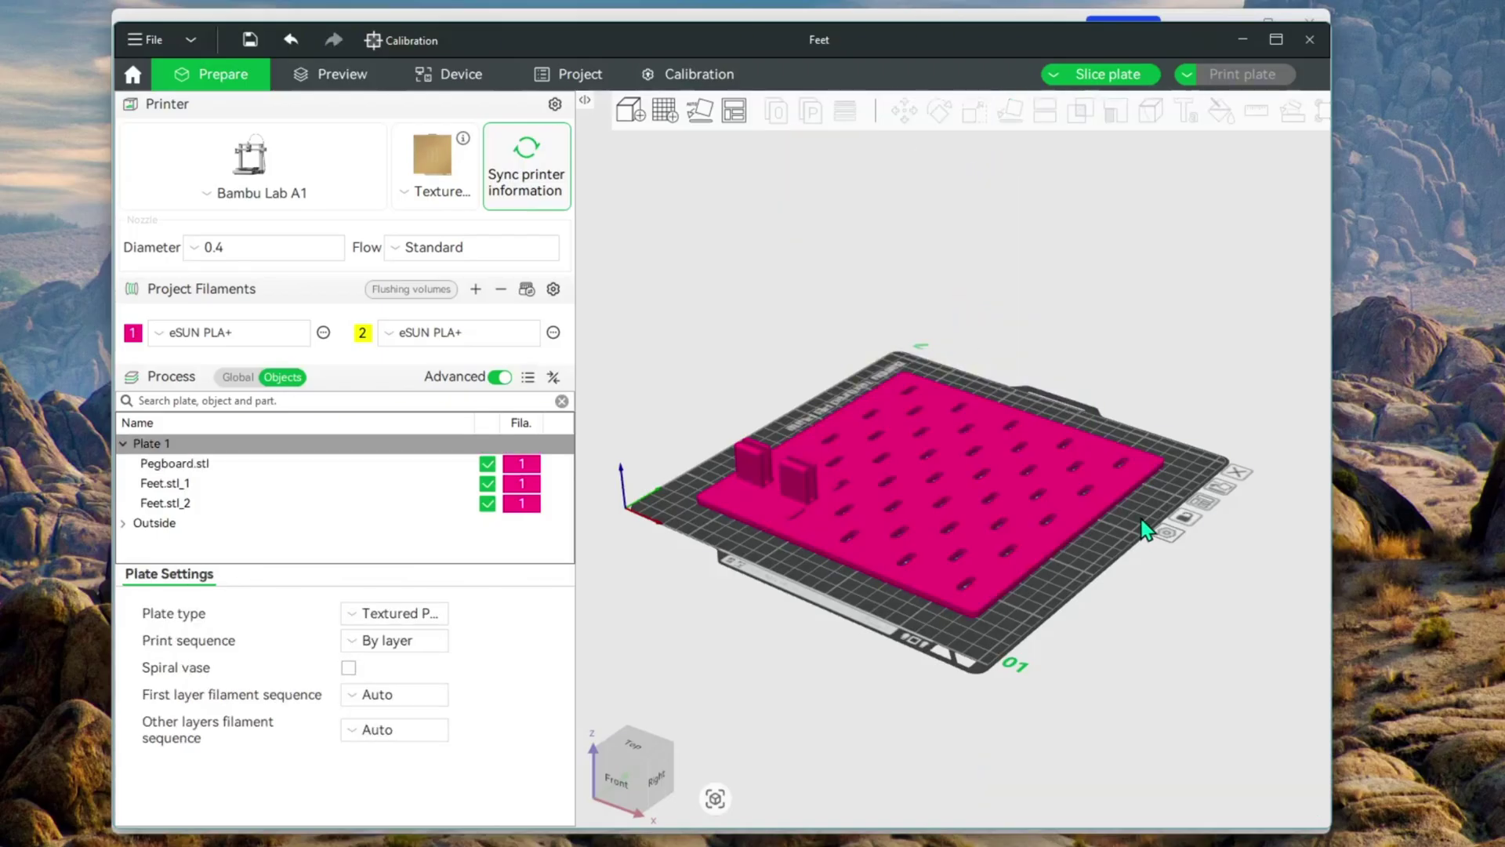
Auto-arrange all three objects on the plate.
right_click(1146, 530)
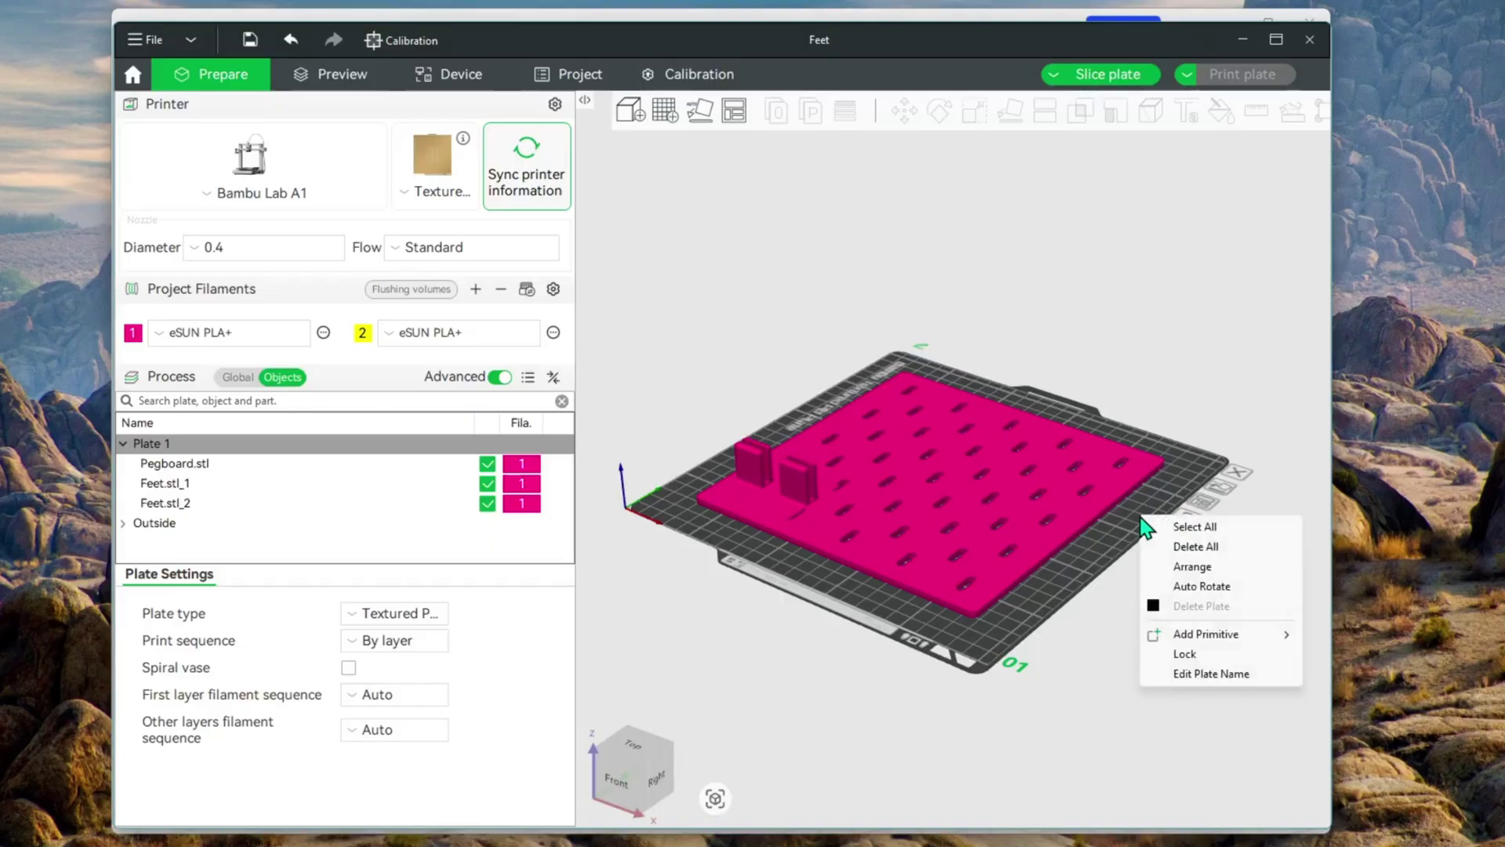
click(1182, 568)
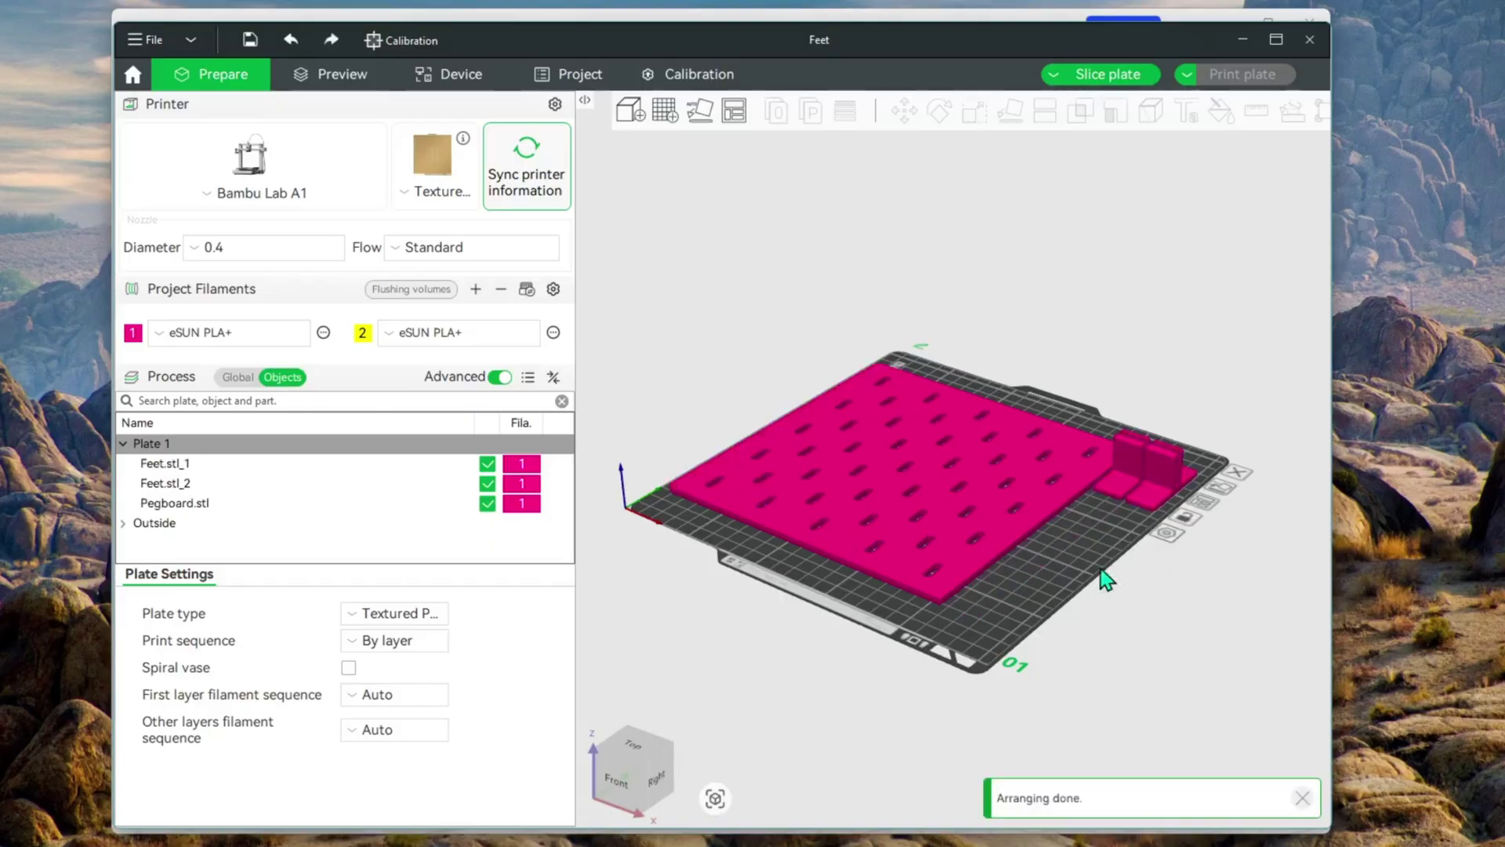
mouse_move(1108, 580)
mouse_down()
mouse_move(1049, 601)
mouse_move(1113, 553)
mouse_move(1144, 557)
mouse_move(1060, 567)
mouse_move(1050, 583)
mouse_up()
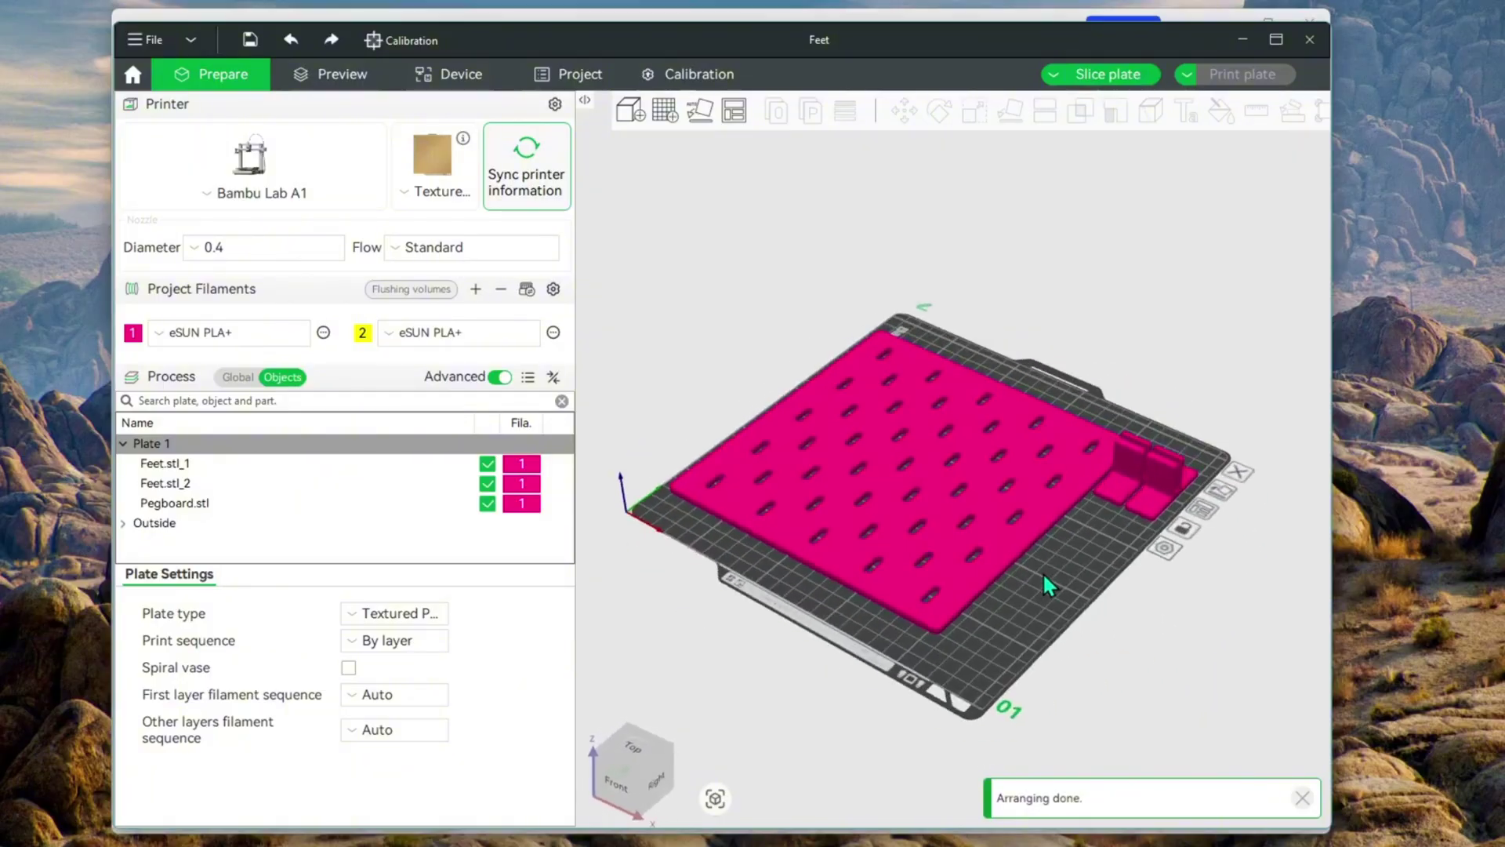
Clear the plate and reimport Feet.stl and Pegboard.stl as one two-part object, Feet.
right_click(1044, 574)
click(1082, 605)
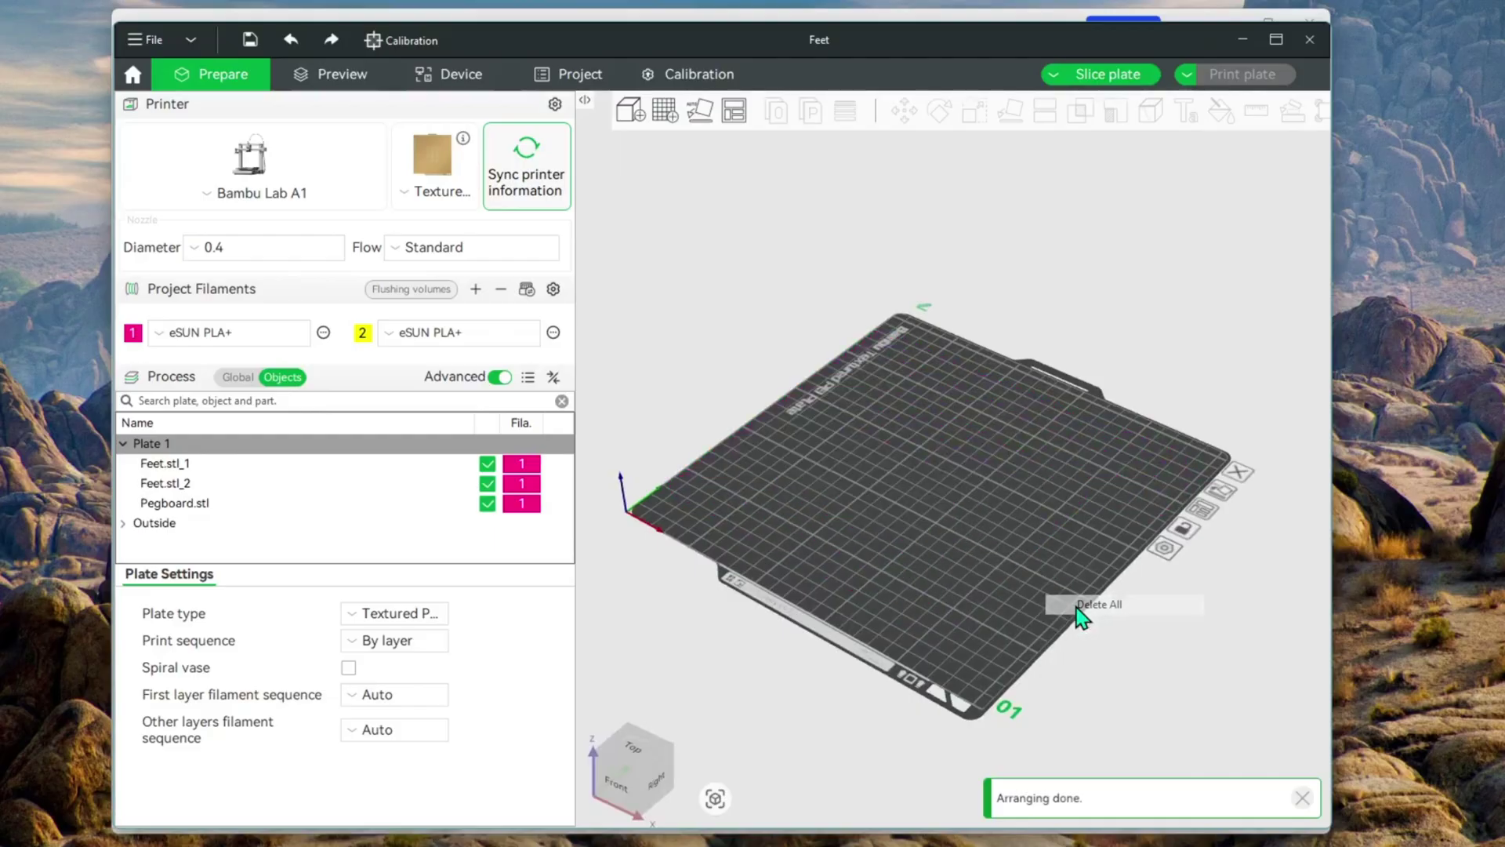
click(629, 112)
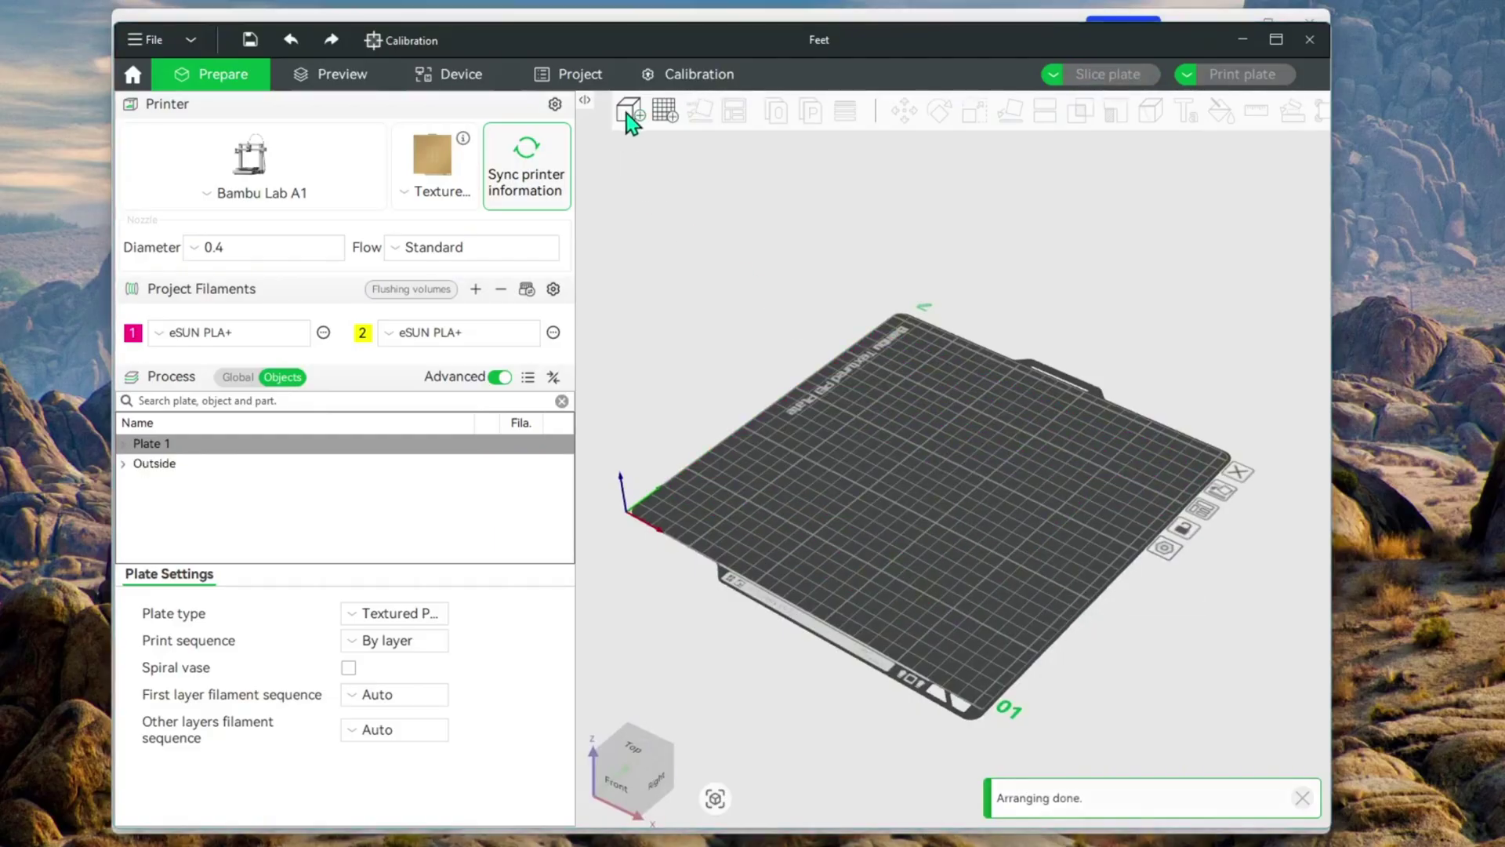
drag(443, 326, 275, 198)
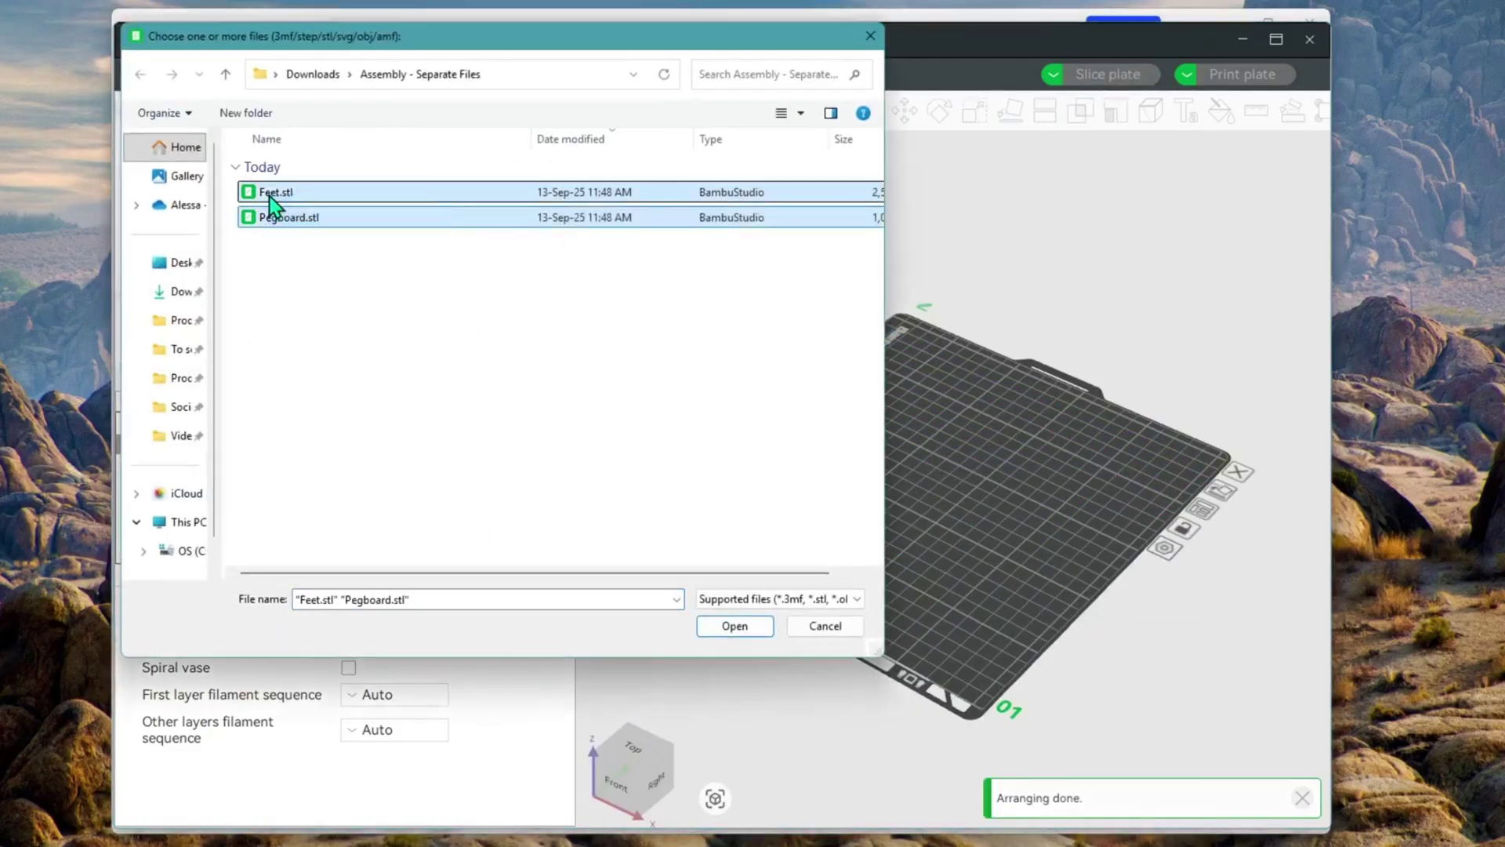
click(765, 633)
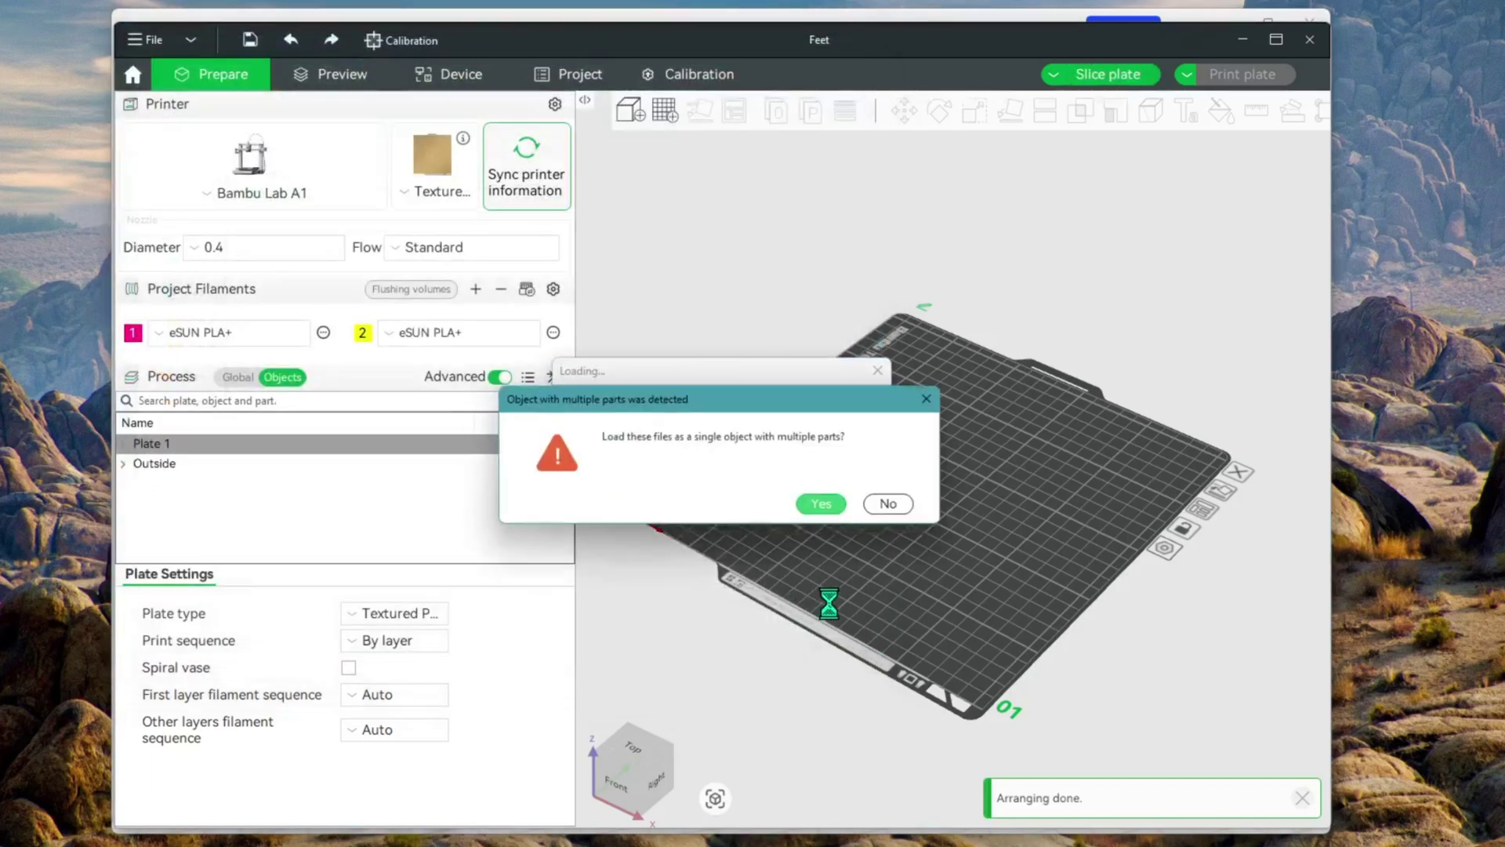
click(829, 510)
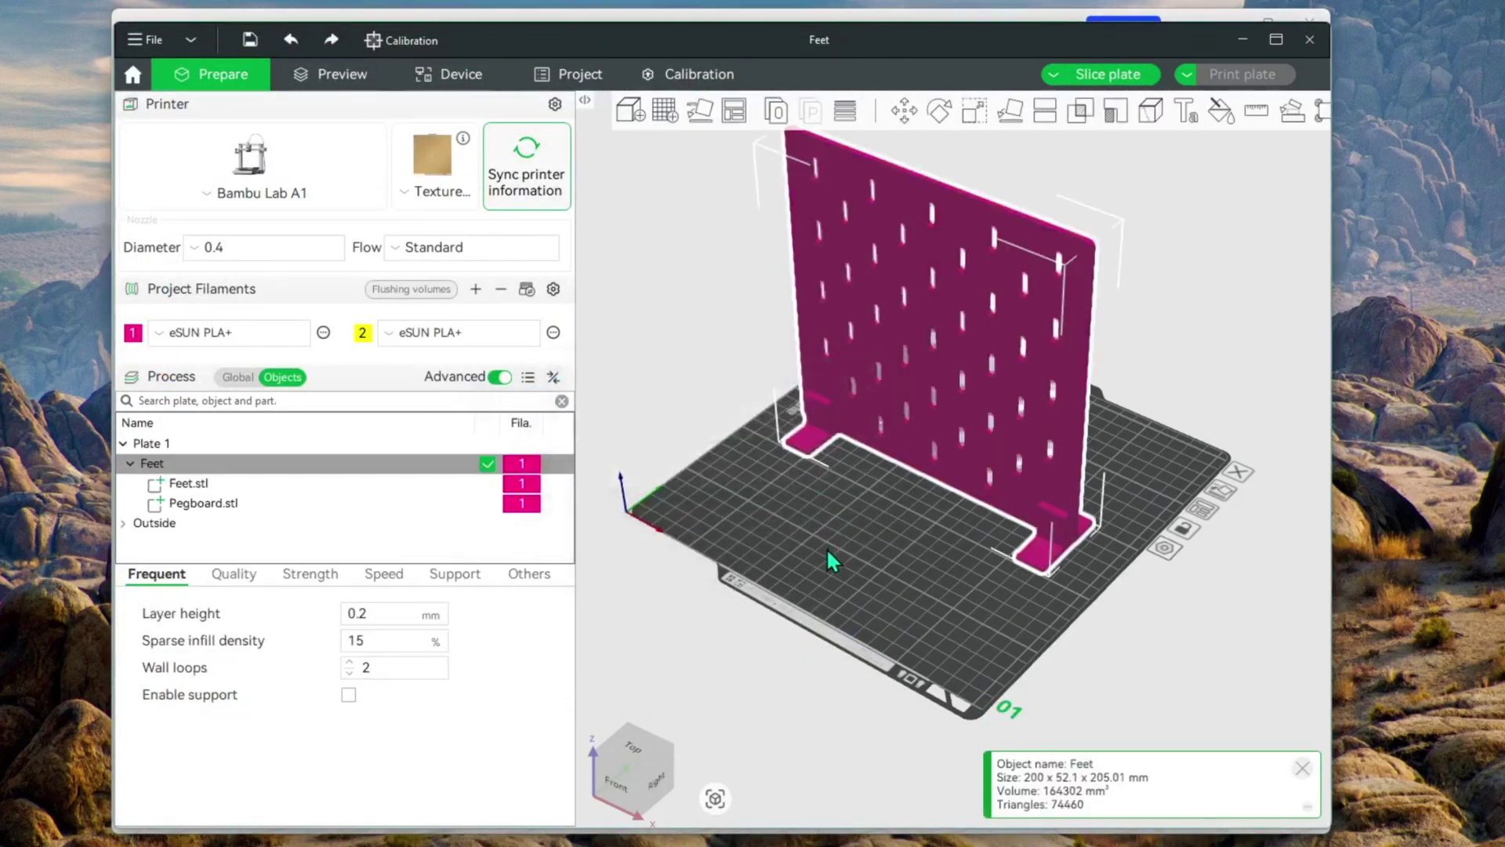
Inspect the Pegboard.stl (200 x 4 x 200 mm) and Feet.stl parts, then select the whole Feet object.
click(336, 504)
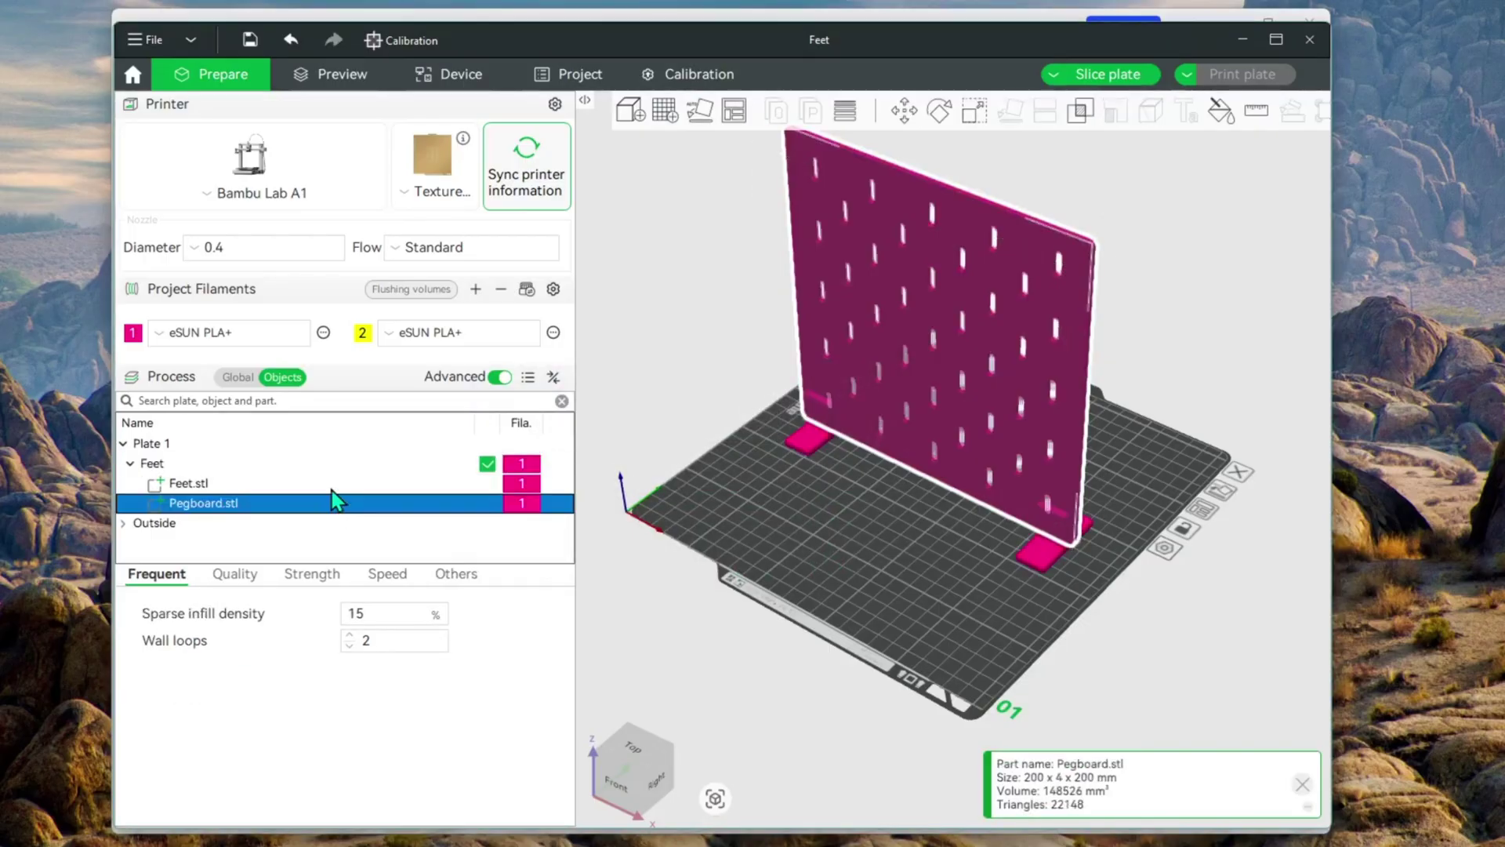
click(332, 483)
click(857, 516)
click(812, 429)
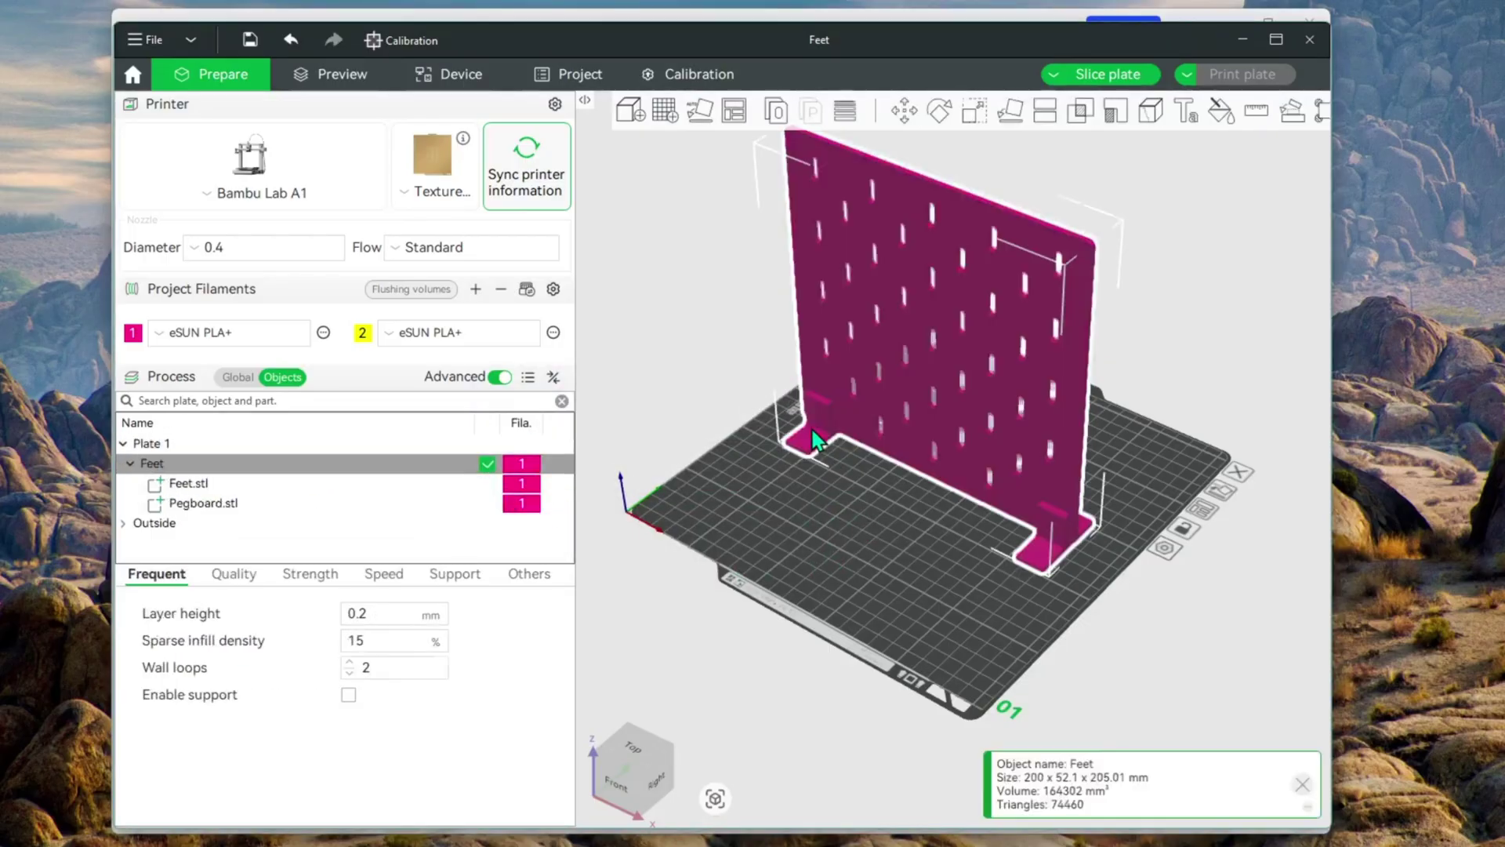